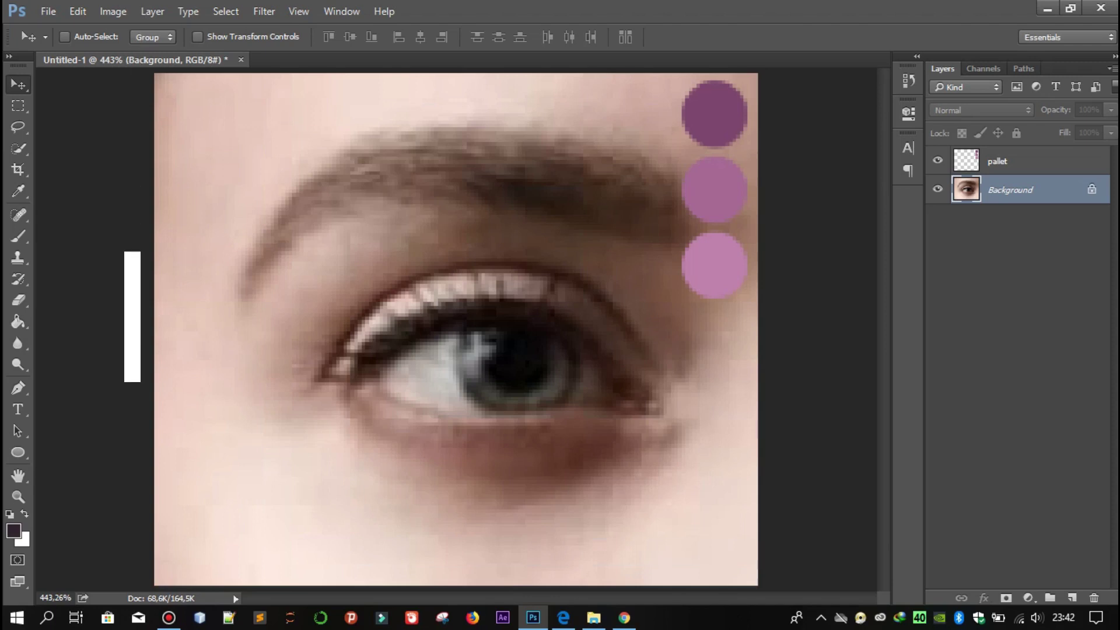
# Select the Pen tool and check Canvas Size, leaving the 4.39 × 3.73 cm canvas unchanged
pyautogui.press('p')
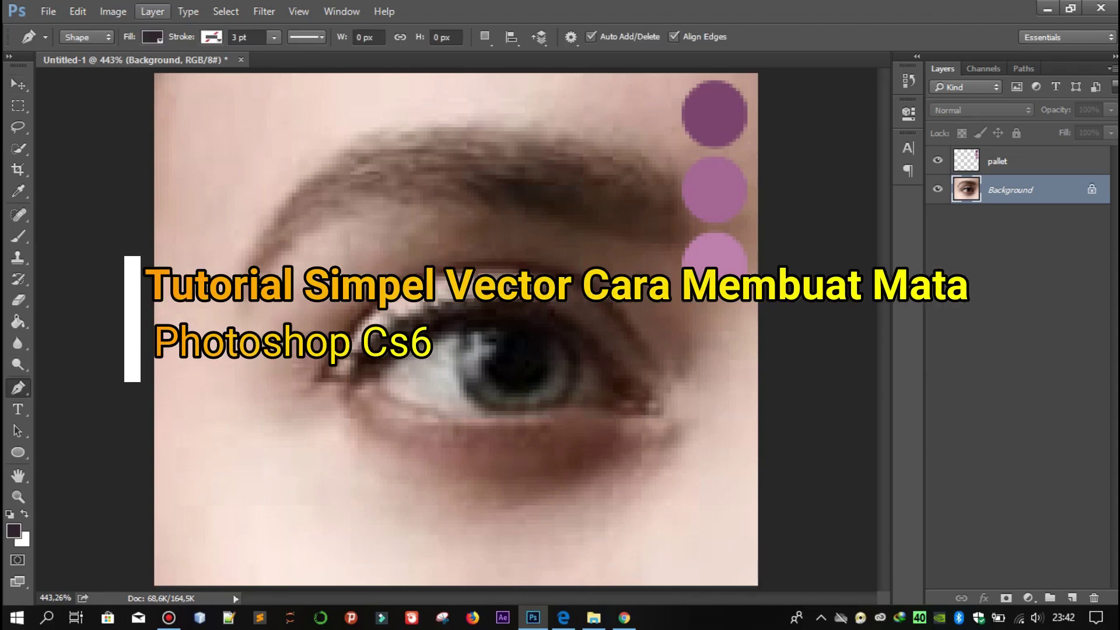
pyautogui.click(113, 11)
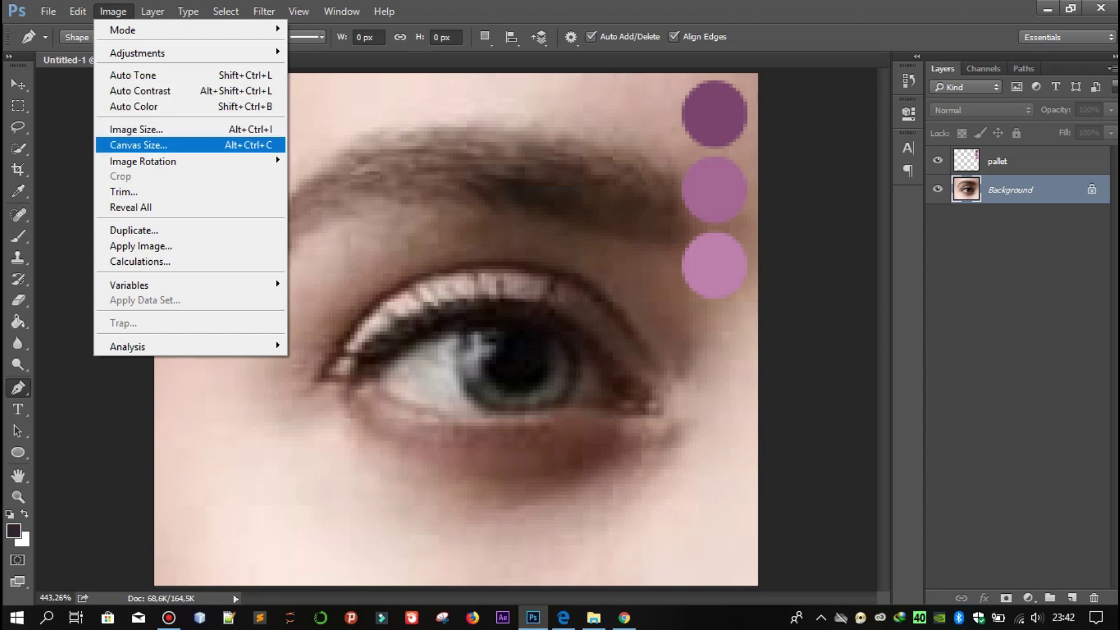
pyautogui.press('Return')
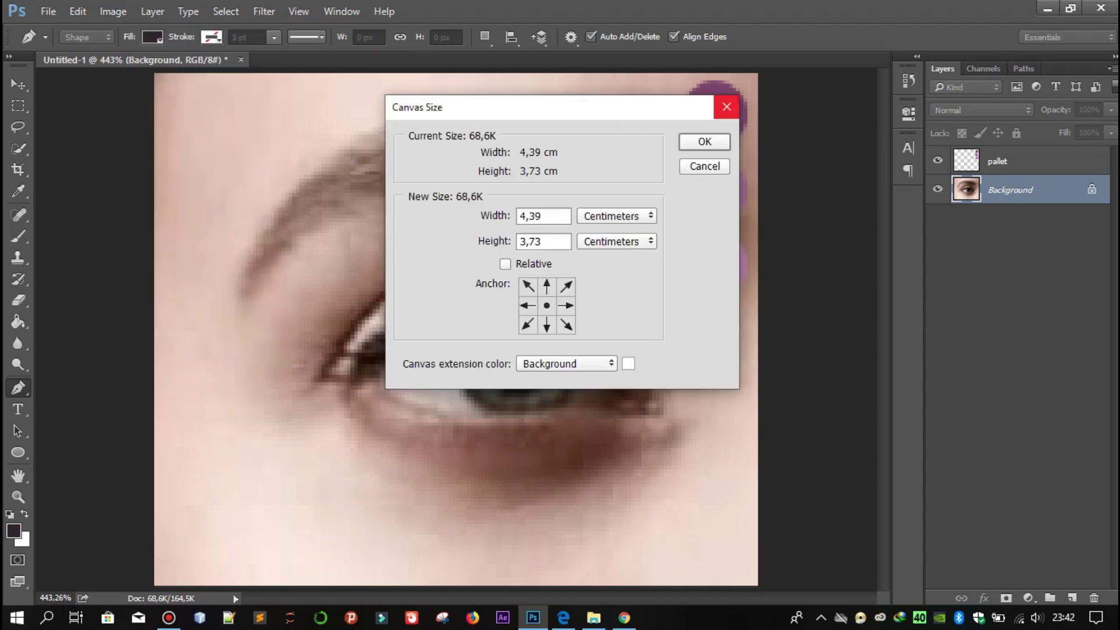
pyautogui.click(726, 106)
# Bring up the Image Size settings from the Image menu
pyautogui.click(113, 11)
pyautogui.press('Up')
pyautogui.press('Return')
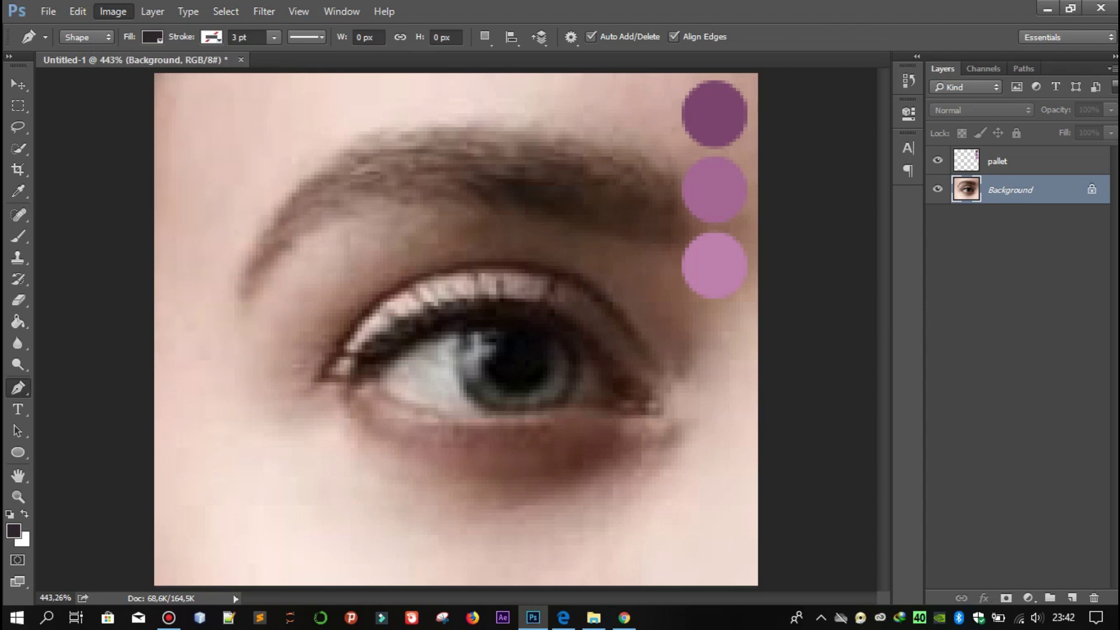
# Raise the resolution from 96 to 668.6 pixels/inch, keeping 4.39 × 3.73 cm, then fit on screen
pyautogui.moveTo(634, 472)
pyautogui.mouseDown()
pyautogui.moveTo(665, 471)
pyautogui.moveTo(648, 471)
pyautogui.mouseUp()
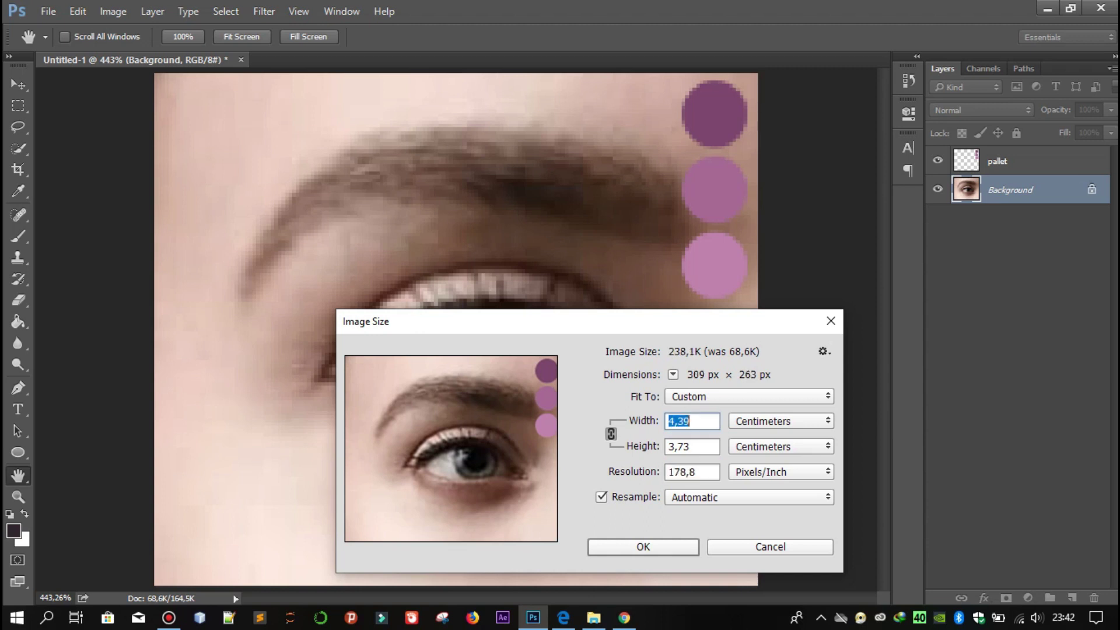
pyautogui.moveTo(409, 321); pyautogui.dragTo(359, 121)
pyautogui.moveTo(585, 272); pyautogui.dragTo(671, 271)
pyautogui.moveTo(583, 271); pyautogui.dragTo(598, 271)
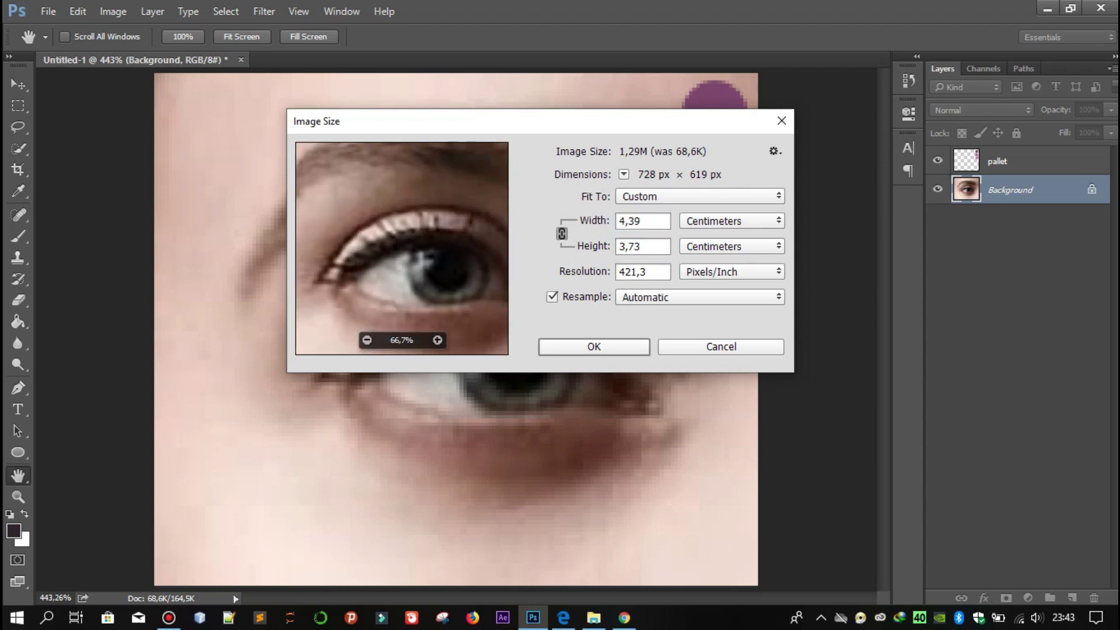
pyautogui.moveTo(583, 271); pyautogui.dragTo(593, 271)
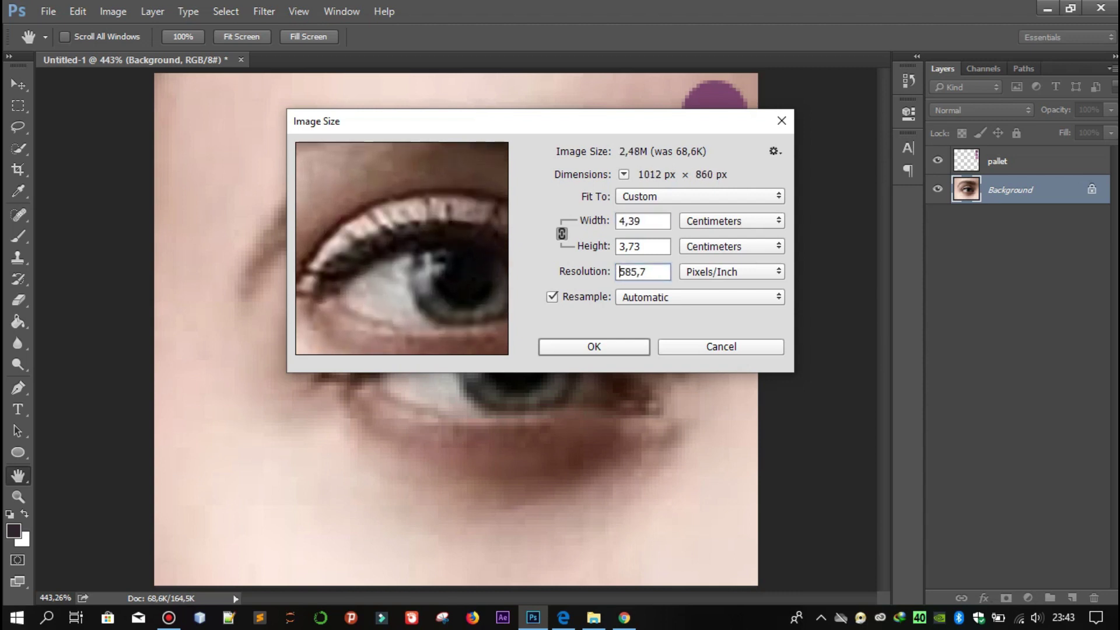
pyautogui.moveTo(584, 271); pyautogui.dragTo(592, 271)
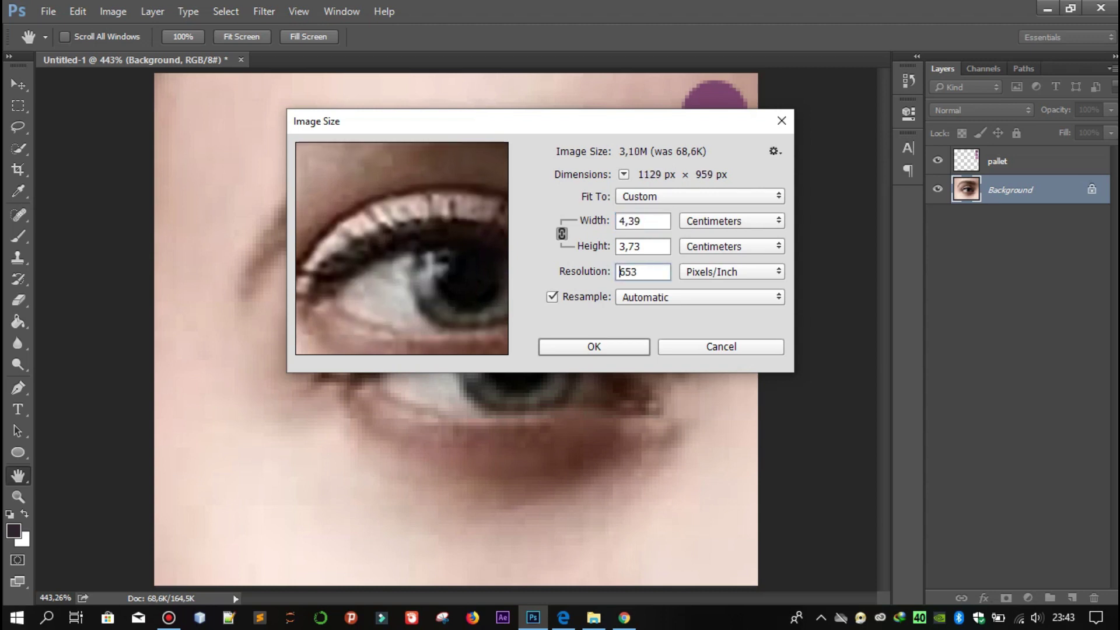
pyautogui.click(594, 347)
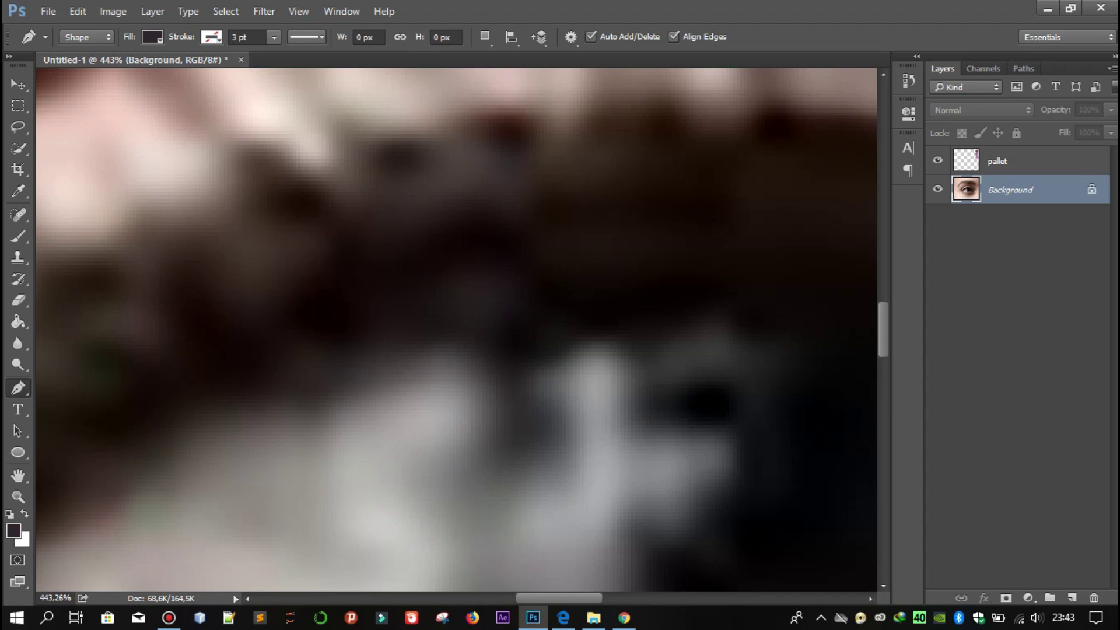
pyautogui.hotkey('ctrl', '0')
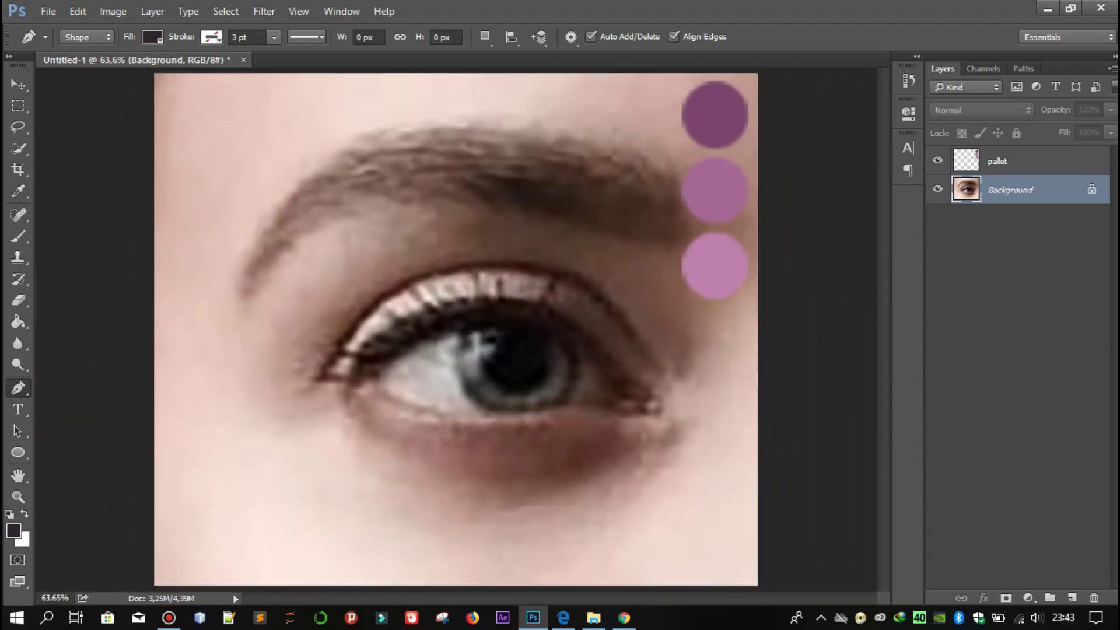
# Duplicate the Background layer, accepting the default name Background copy
pyautogui.rightClick(1021, 196)
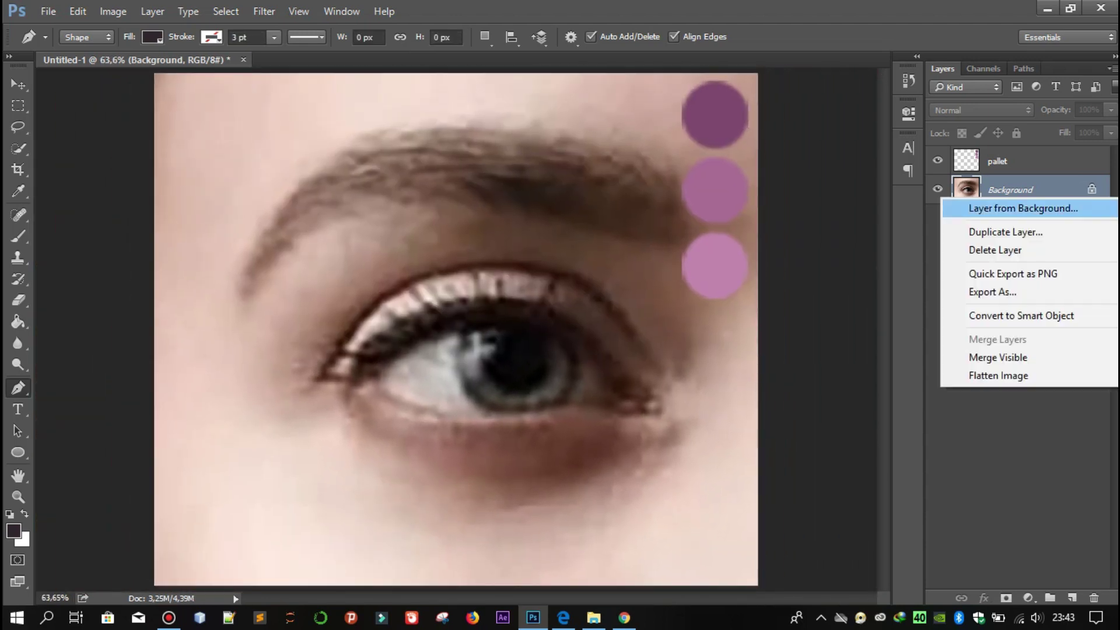
pyautogui.click(1006, 231)
pyautogui.press('Return')
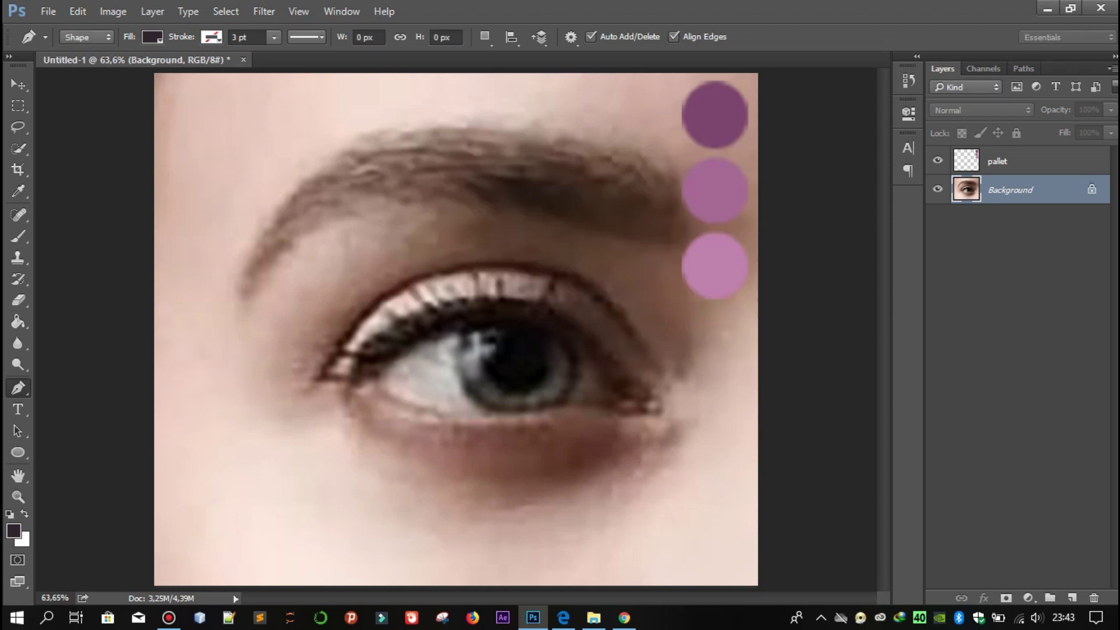
pyautogui.scroll(3, 607, 363)
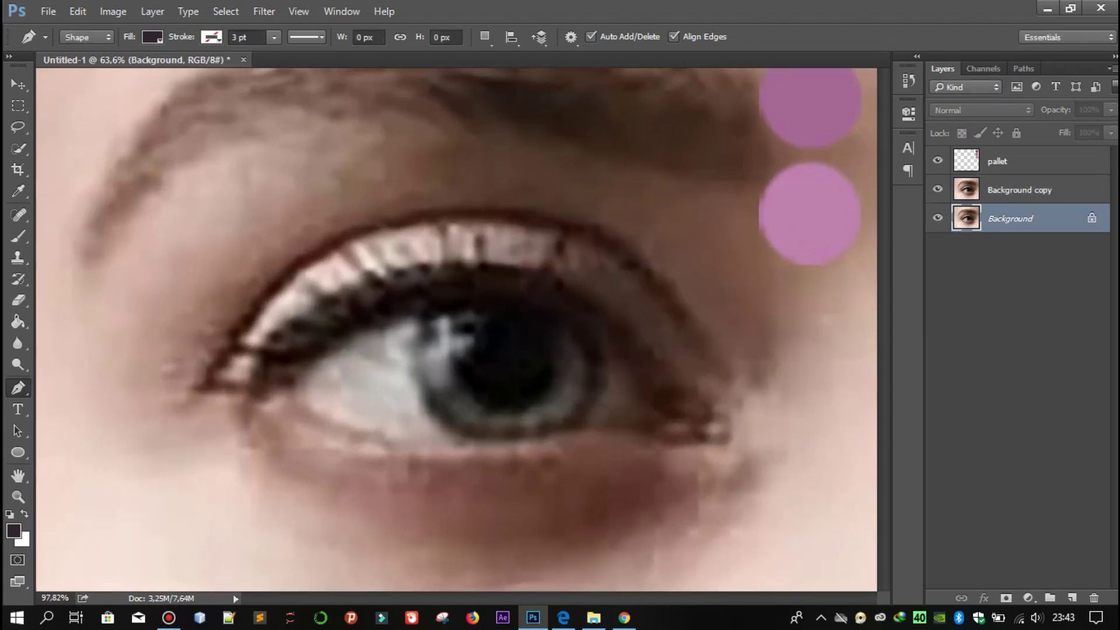
pyautogui.scroll(1, 374, 234)
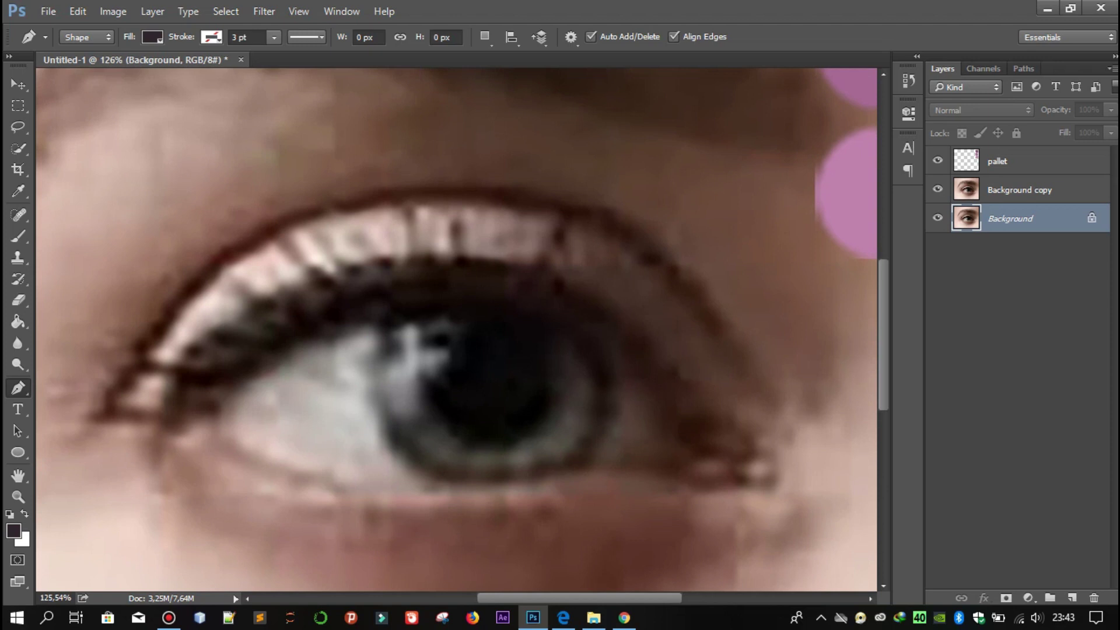
pyautogui.scroll(1, 373, 234)
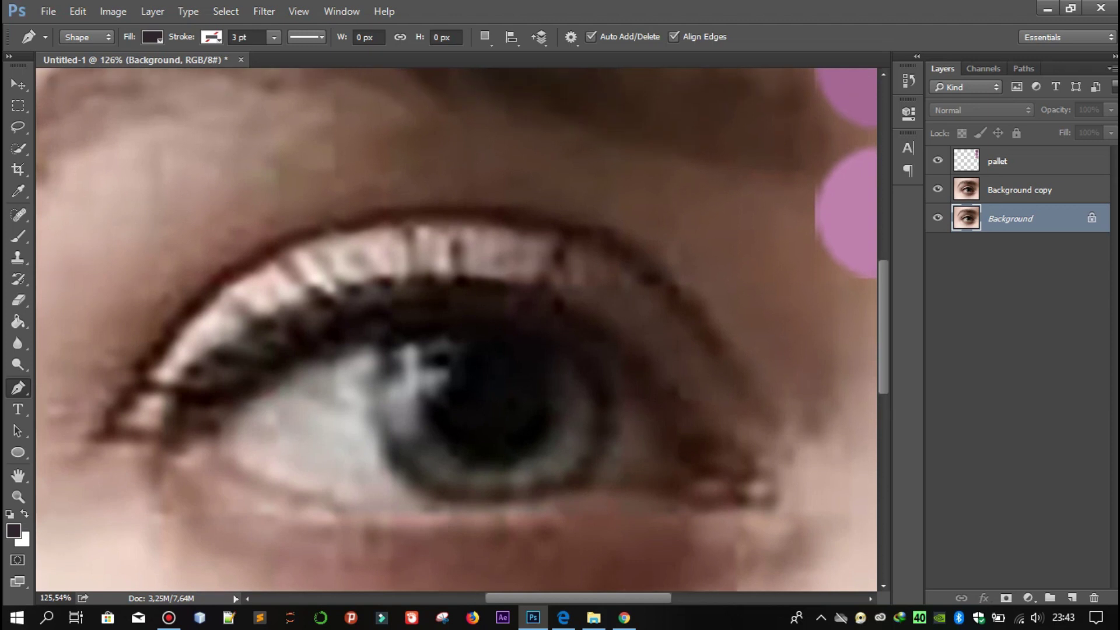
# Start the eyelid path, arching it over the iris down to the outer eye corner
pyautogui.click(324, 347)
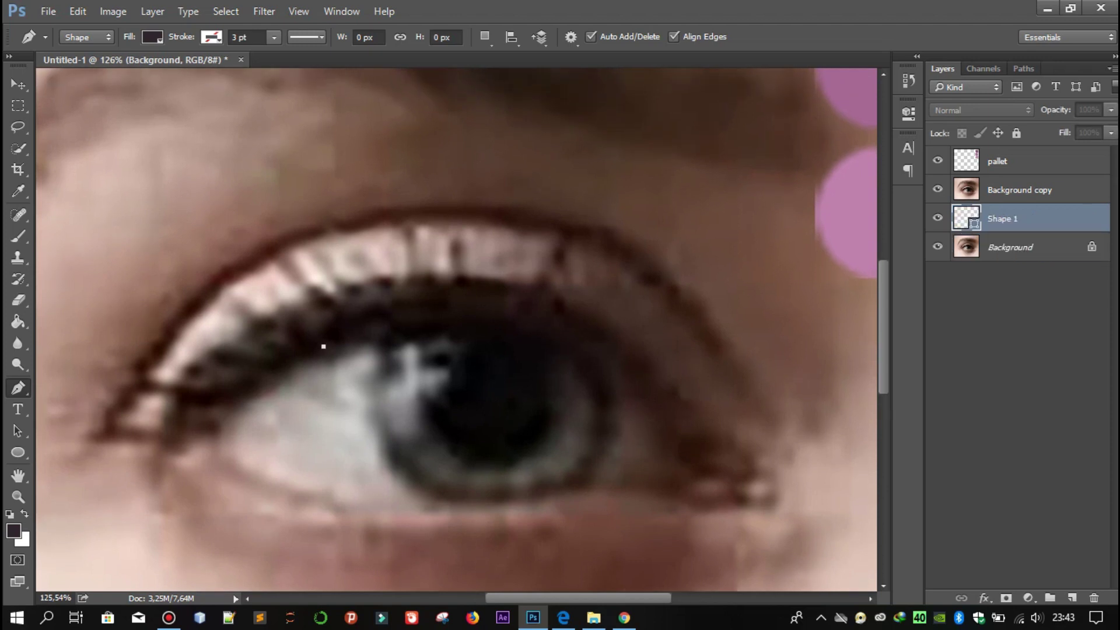
pyautogui.moveTo(324, 347); pyautogui.dragTo(234, 327)
pyautogui.moveTo(537, 358); pyautogui.dragTo(551, 379)
pyautogui.moveTo(523, 339); pyautogui.dragTo(409, 233)
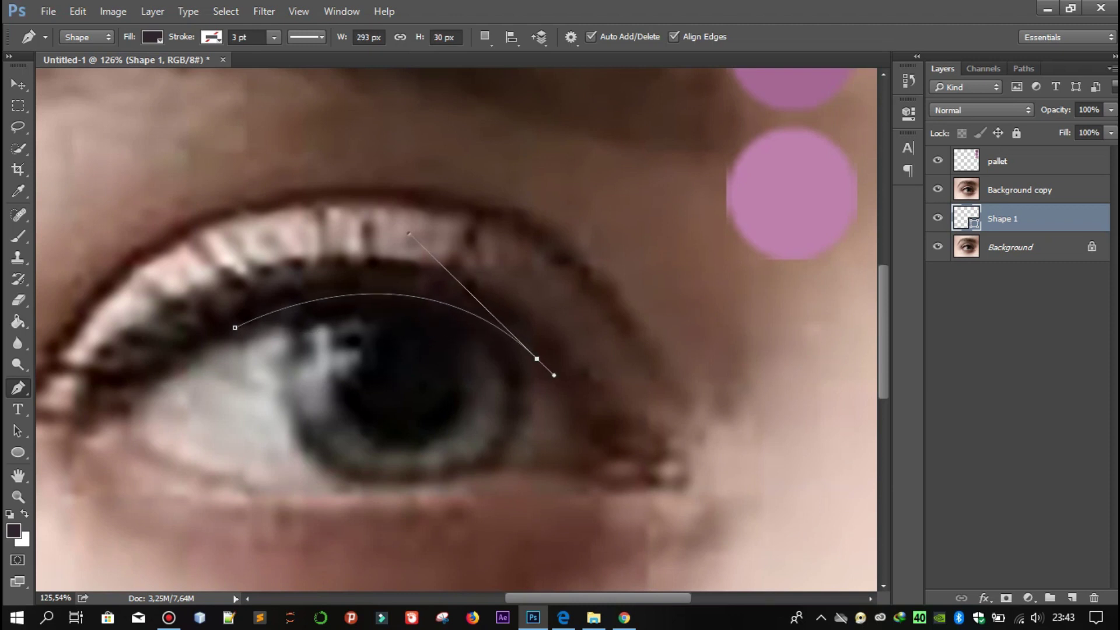
pyautogui.moveTo(537, 358); pyautogui.dragTo(546, 358)
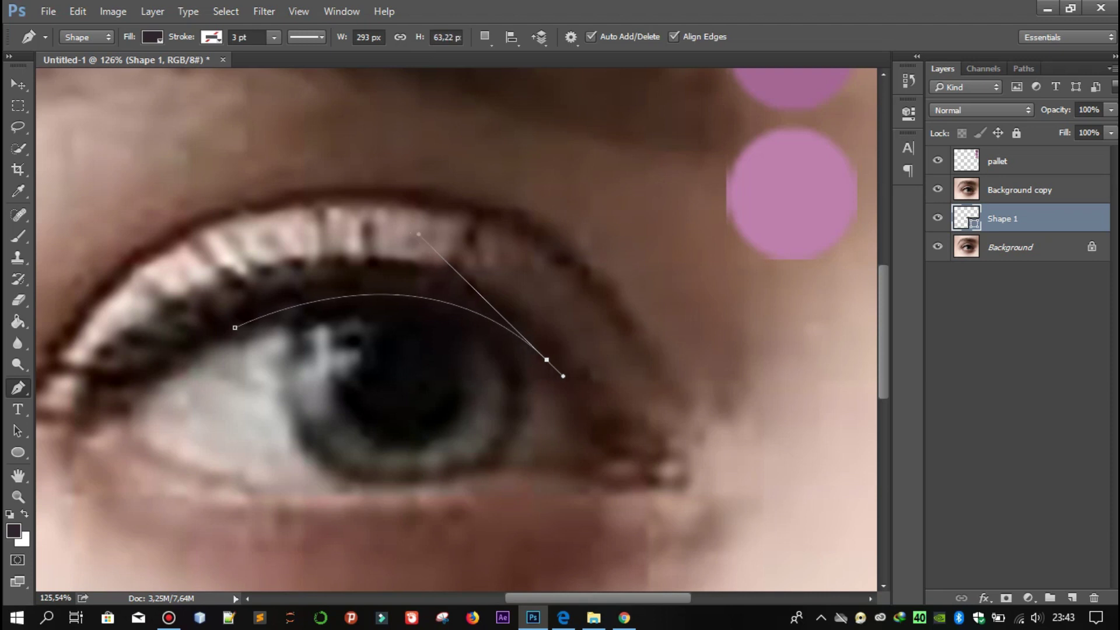
pyautogui.moveTo(467, 350); pyautogui.dragTo(408, 309)
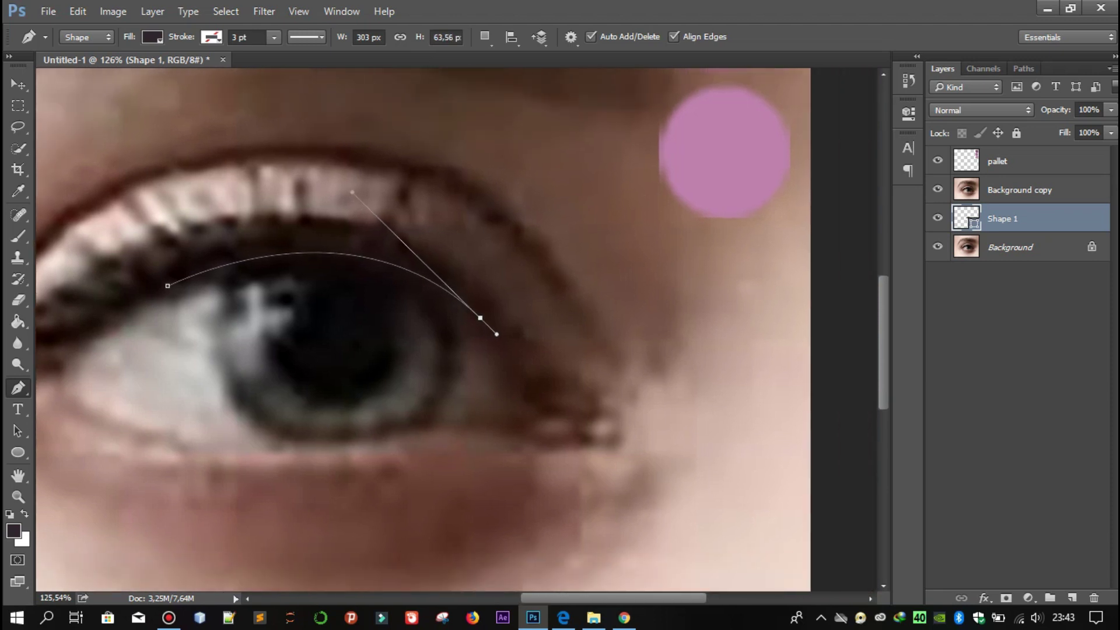
pyautogui.click(574, 412)
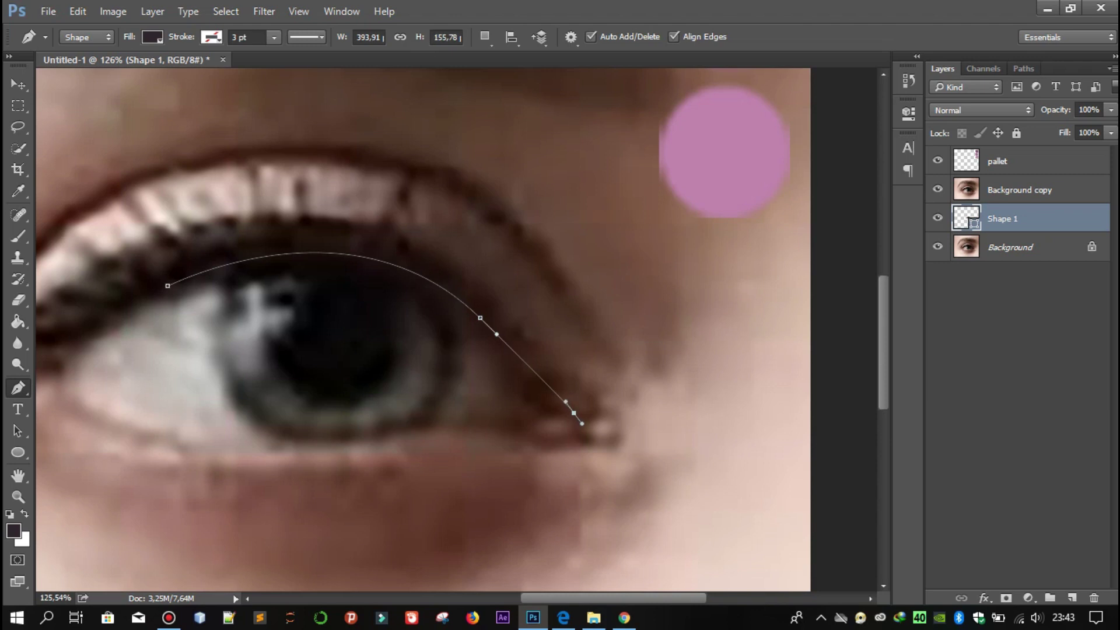
pyautogui.moveTo(576, 438); pyautogui.dragTo(560, 447)
pyautogui.keyDown('alt'); pyautogui.click(573, 443); pyautogui.keyUp('alt')
# Trace the path back along the upper lash line and reshape its upper curve
pyautogui.moveTo(575, 398); pyautogui.dragTo(697, 533)
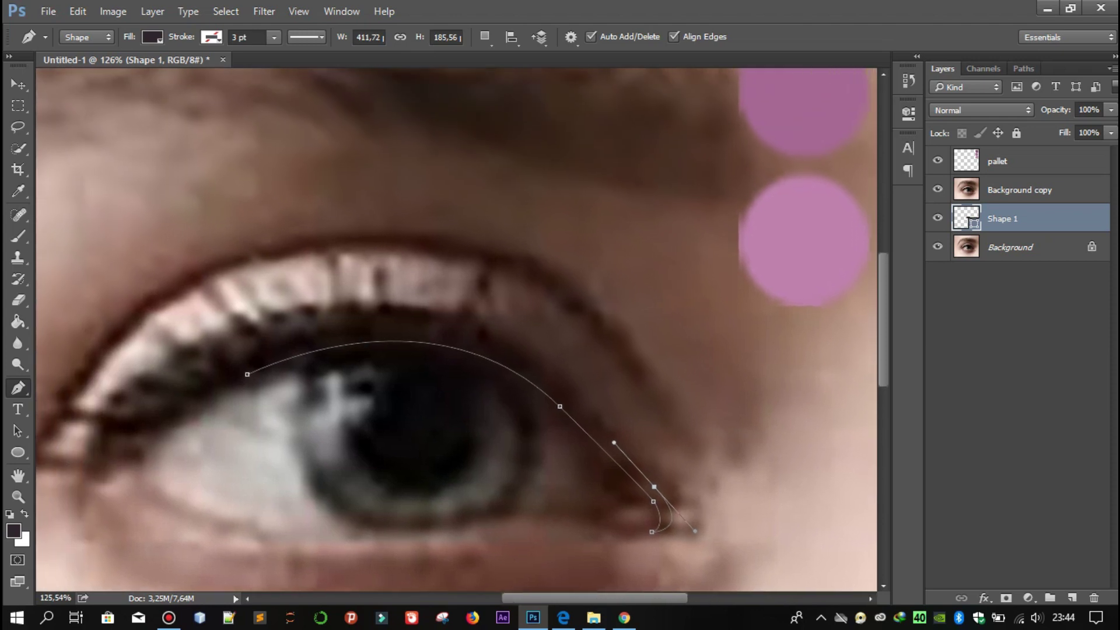
pyautogui.moveTo(525, 352)
pyautogui.mouseDown()
pyautogui.moveTo(555, 383)
pyautogui.moveTo(699, 410)
pyautogui.mouseUp()
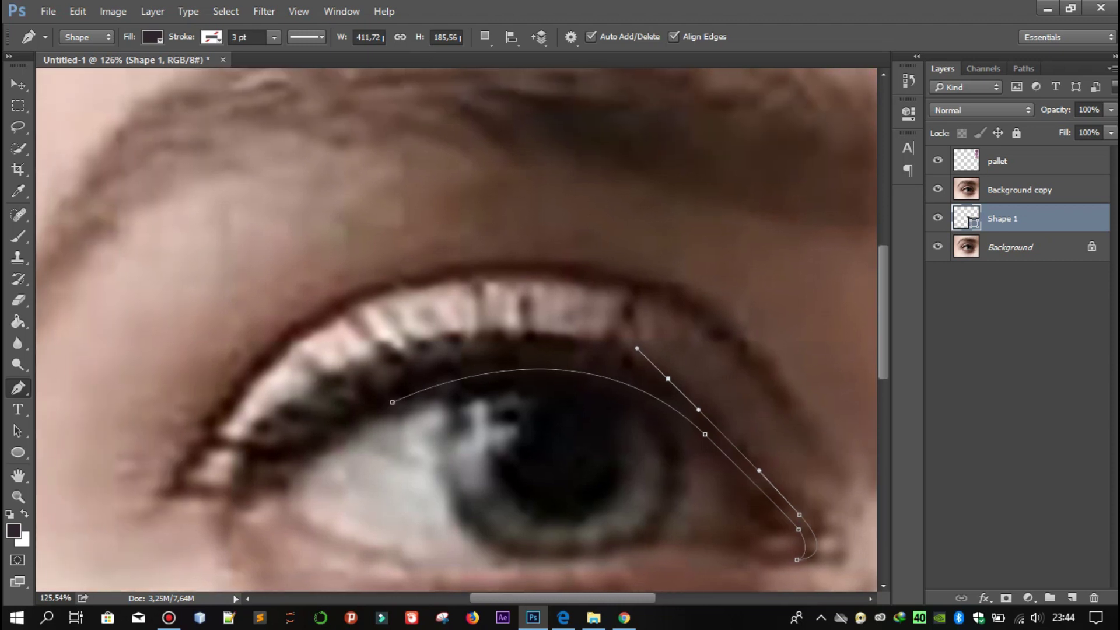
pyautogui.moveTo(428, 342)
pyautogui.mouseDown()
pyautogui.moveTo(538, 312)
pyautogui.moveTo(531, 306)
pyautogui.mouseUp()
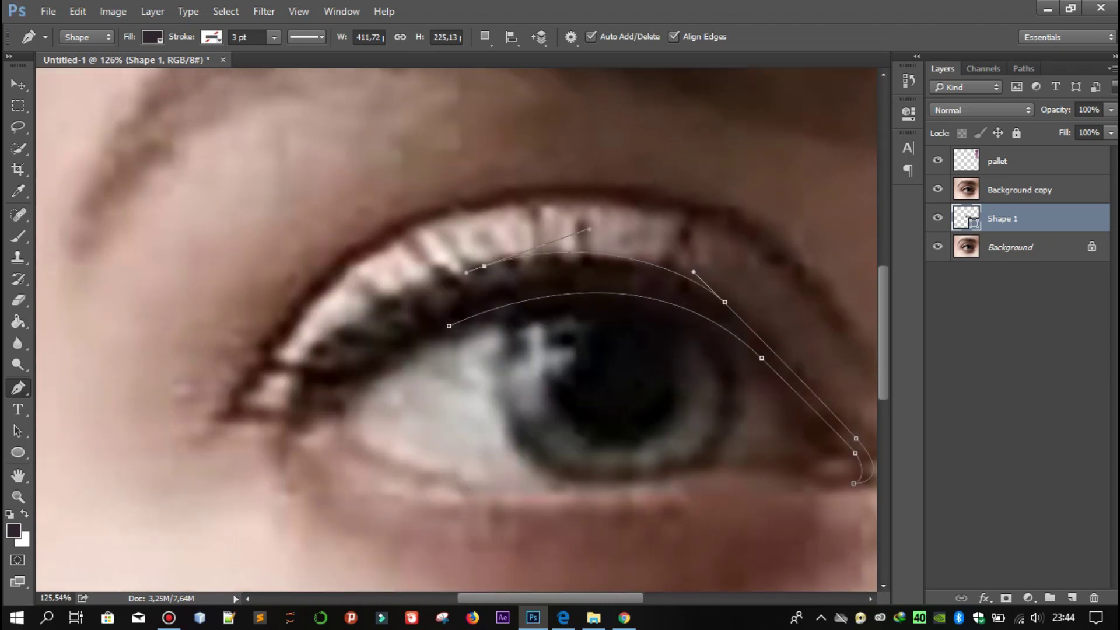
pyautogui.moveTo(455, 332); pyautogui.dragTo(592, 266)
pyautogui.moveTo(411, 344)
pyautogui.mouseDown()
pyautogui.moveTo(399, 351)
pyautogui.moveTo(473, 304)
pyautogui.mouseUp()
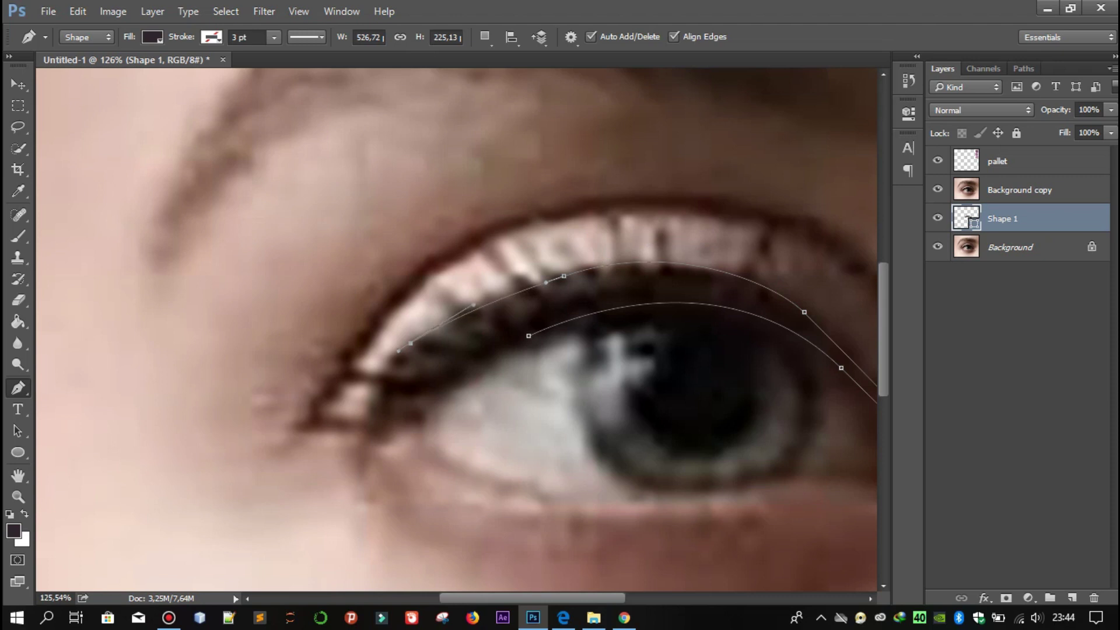
pyautogui.keyDown('ctrl'); pyautogui.click(729, 274); pyautogui.keyUp('ctrl')
pyautogui.moveTo(669, 239); pyautogui.dragTo(679, 246)
pyautogui.keyDown('ctrl'); pyautogui.click(411, 343); pyautogui.keyUp('ctrl')
pyautogui.moveTo(411, 343); pyautogui.dragTo(419, 347)
pyautogui.moveTo(482, 309); pyautogui.dragTo(475, 306)
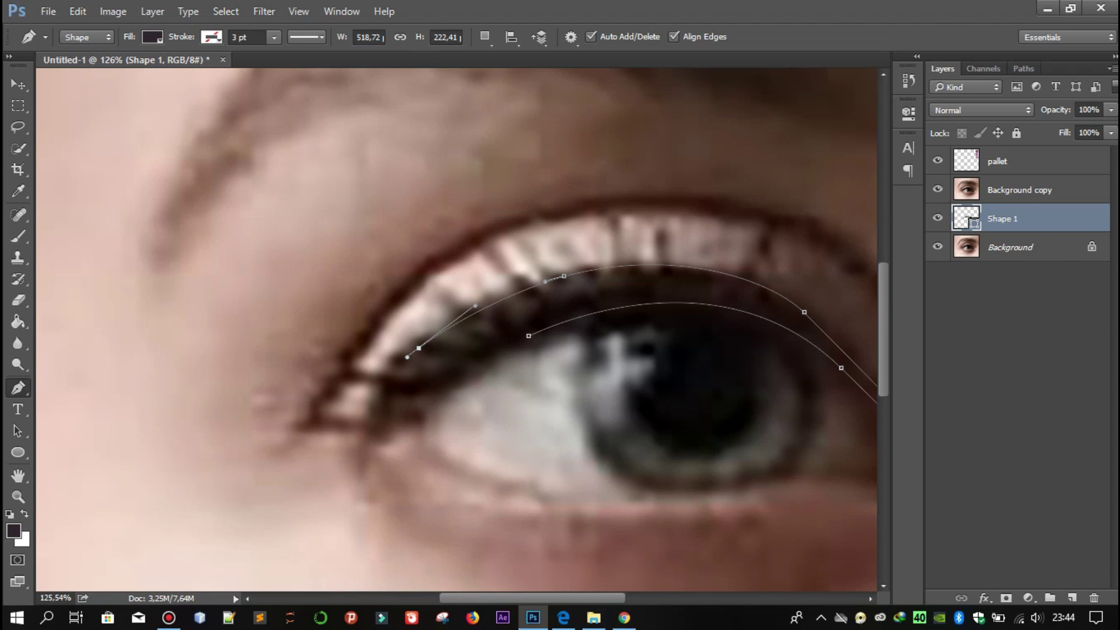
pyautogui.hscroll(-1, 456, 335)
# Add inner-corner and lower-edge points, close the path at its start, and hide Background copy
pyautogui.moveTo(330, 425); pyautogui.dragTo(362, 433)
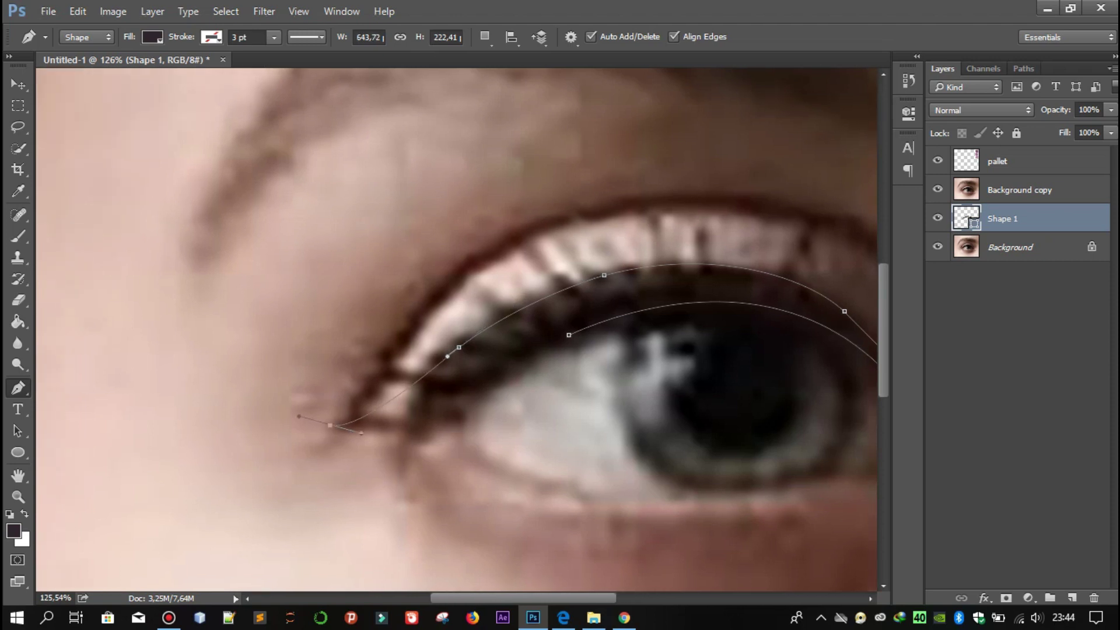
pyautogui.moveTo(445, 425); pyautogui.dragTo(488, 394)
pyautogui.click(569, 334)
pyautogui.moveTo(445, 425); pyautogui.dragTo(453, 415)
pyautogui.click(938, 189)
# Hide the photo and pallet layers to view the eyelid shape alone, fitted on screen
pyautogui.click(937, 246)
pyautogui.click(938, 189)
pyautogui.click(937, 160)
pyautogui.click(1021, 189)
pyautogui.hotkey('ctrl', '0')
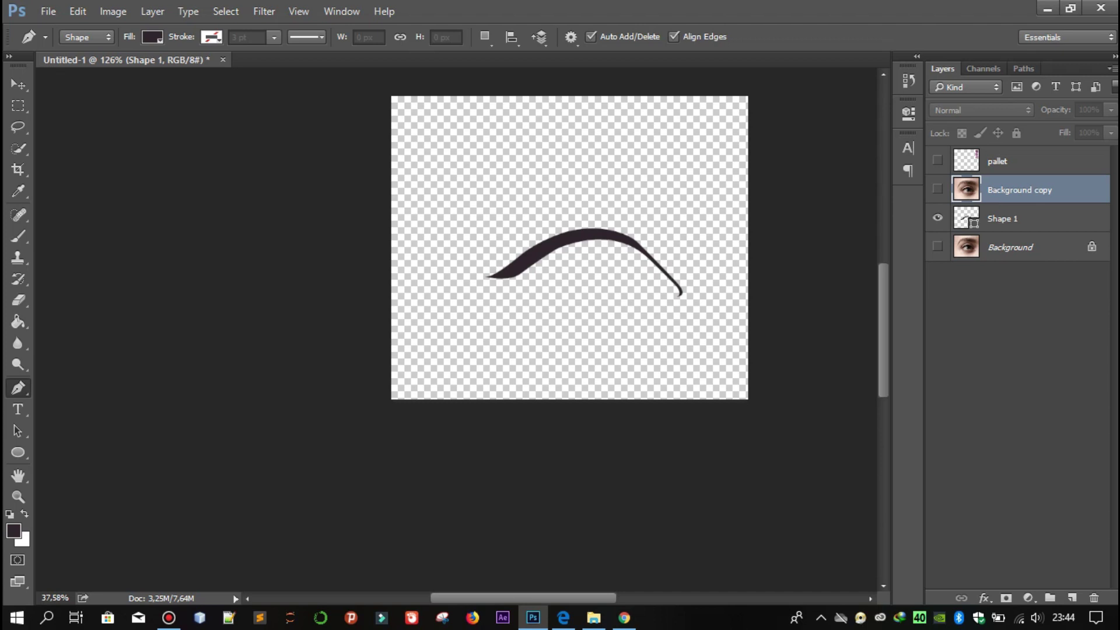
# Cancel the Save As dialog and make the original Background eye photo visible again
pyautogui.hotkey('ctrl', 'shift', 's')
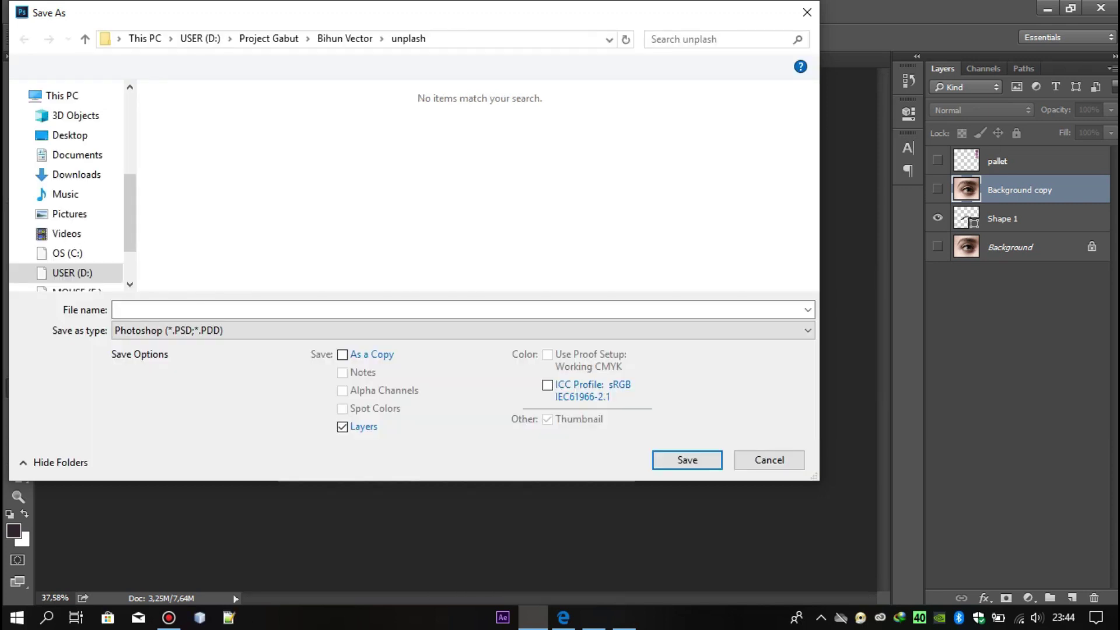
pyautogui.press('Escape')
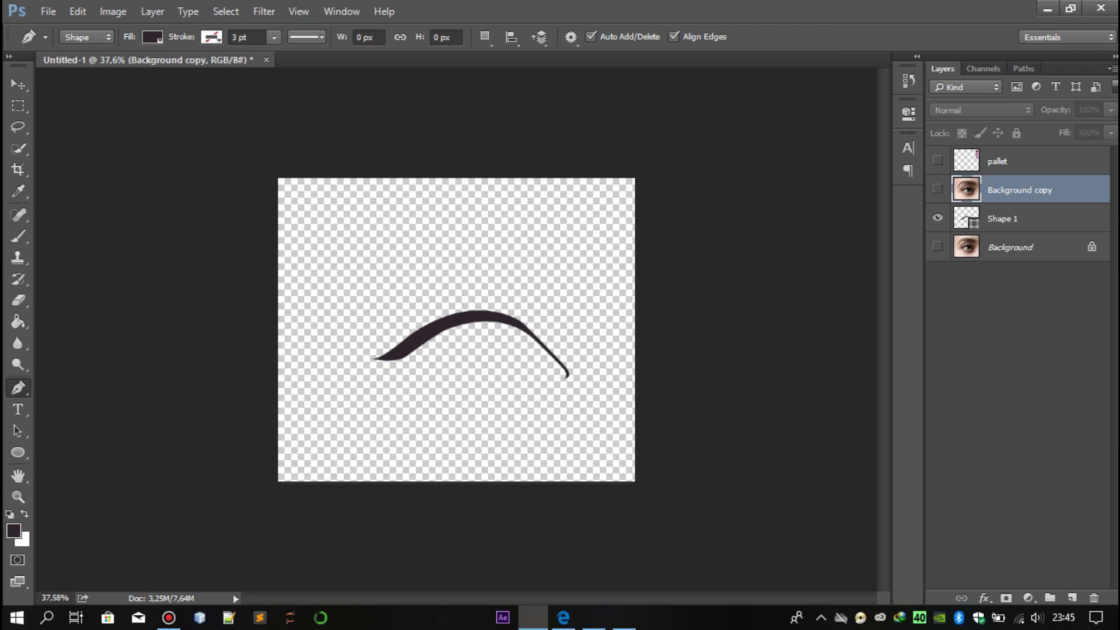
pyautogui.scroll(2, 498, 364)
pyautogui.scroll(2, 498, 365)
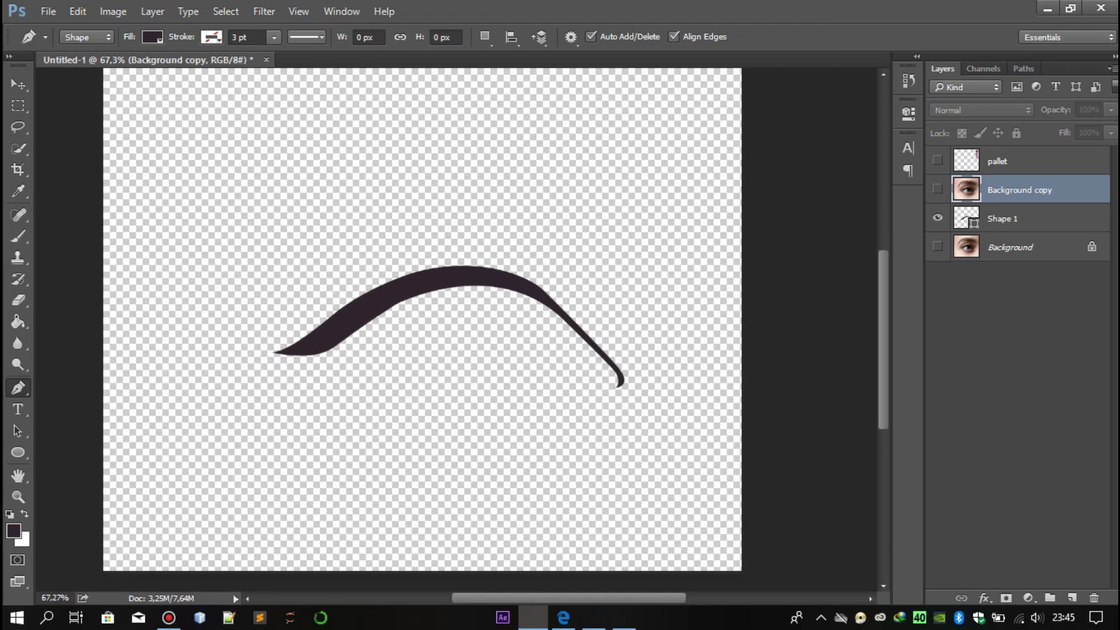
pyautogui.click(938, 247)
# Select Shape 1, show Background copy, and fine-tune the eyeliner's upper-right curve
pyautogui.click(1004, 218)
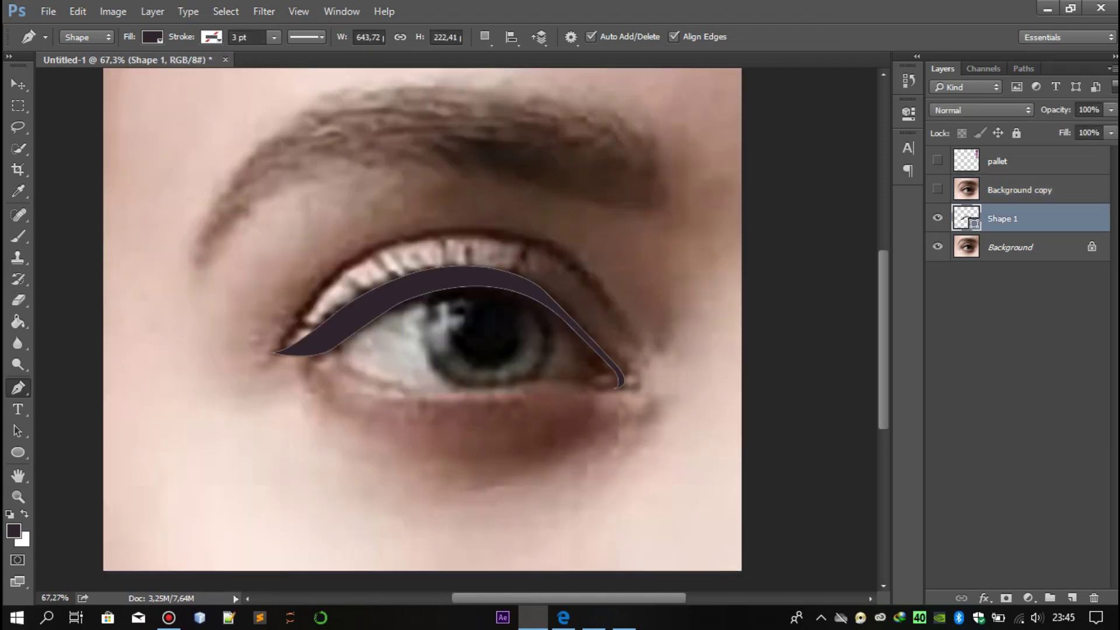
pyautogui.scroll(2, 367, 339)
pyautogui.click(937, 190)
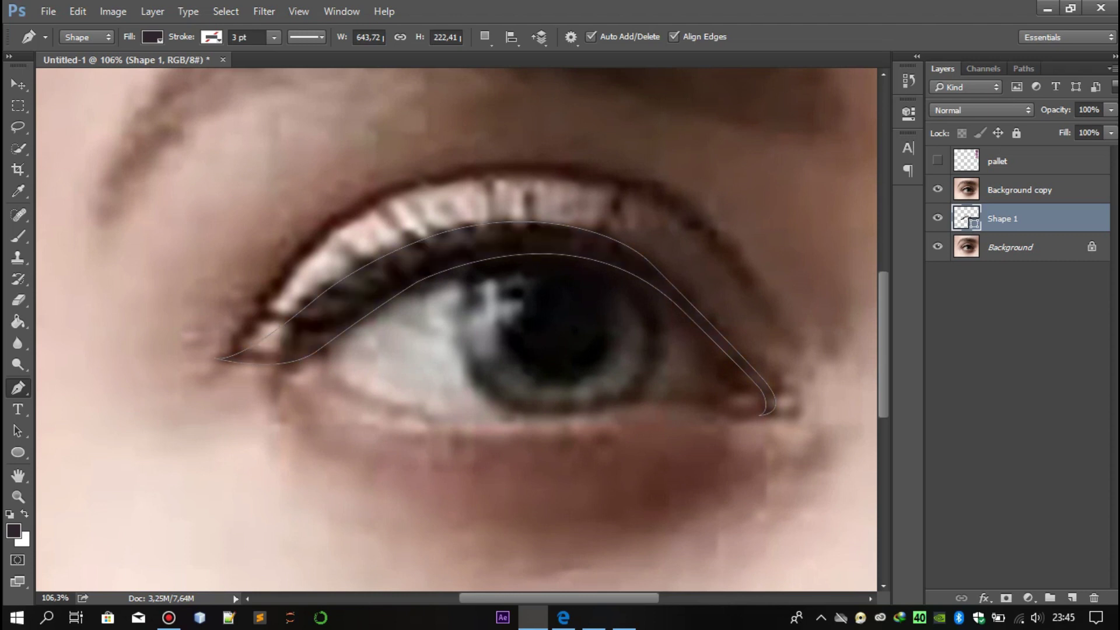
pyautogui.scroll(1, 671, 252)
pyautogui.scroll(1, 671, 252)
pyautogui.moveTo(682, 297); pyautogui.dragTo(684, 294)
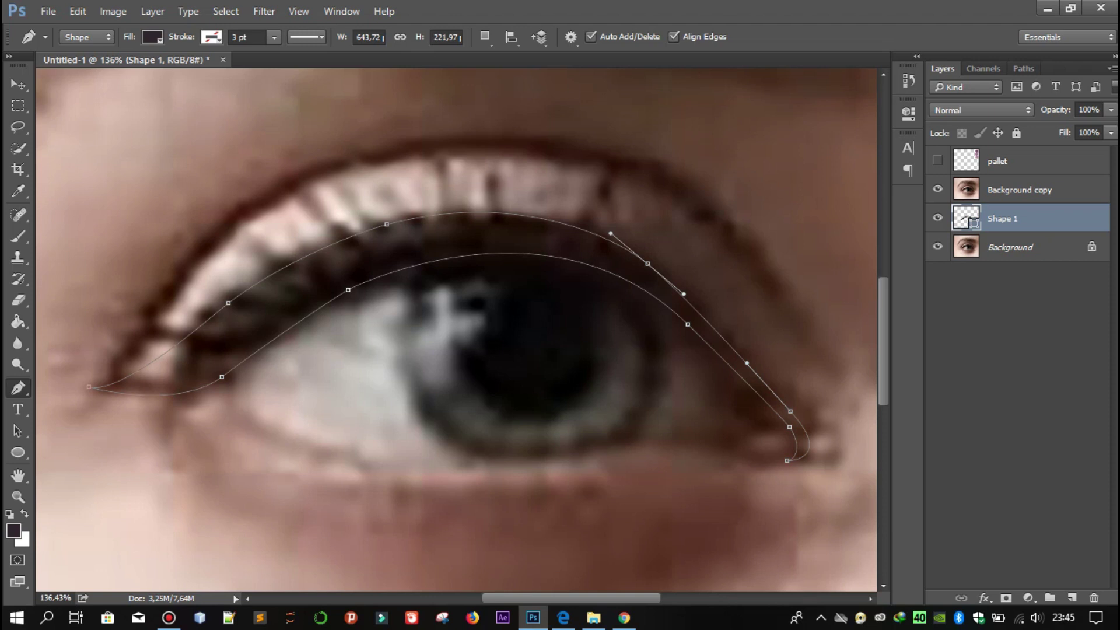
pyautogui.hotkey('alt', ']')
pyautogui.hotkey('alt', '[')
pyautogui.moveTo(684, 294); pyautogui.dragTo(680, 288)
pyautogui.keyDown('ctrl'); pyautogui.click(555, 234); pyautogui.keyUp('ctrl')
pyautogui.scroll(-3, 457, 336)
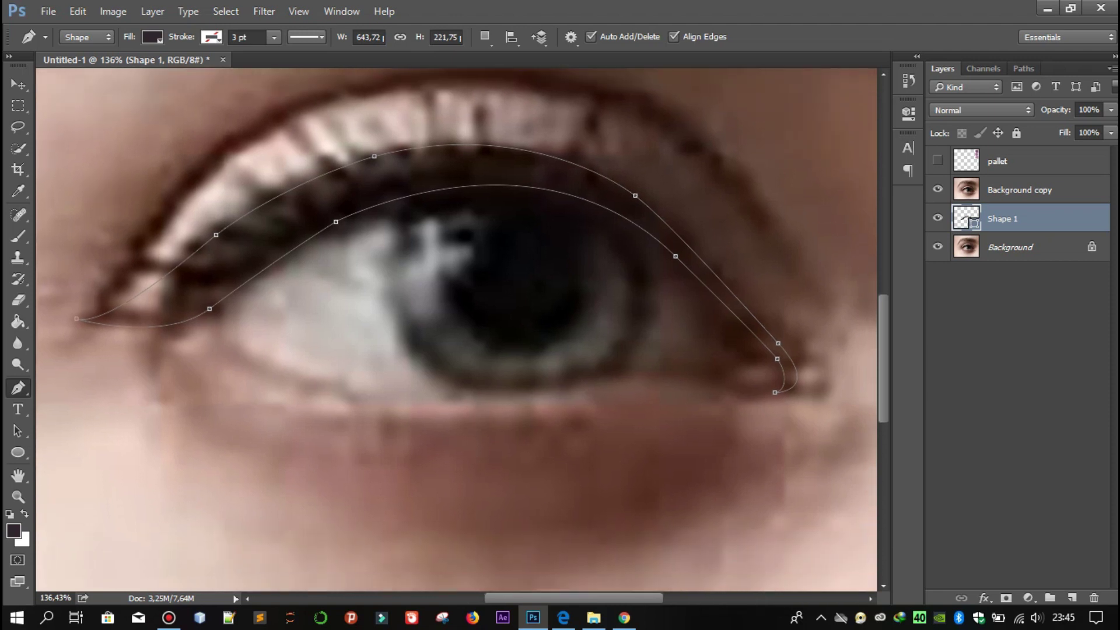
# Using Combine Shapes, draw a closed curved subpath hooking under the inner eye corner
pyautogui.click(484, 36)
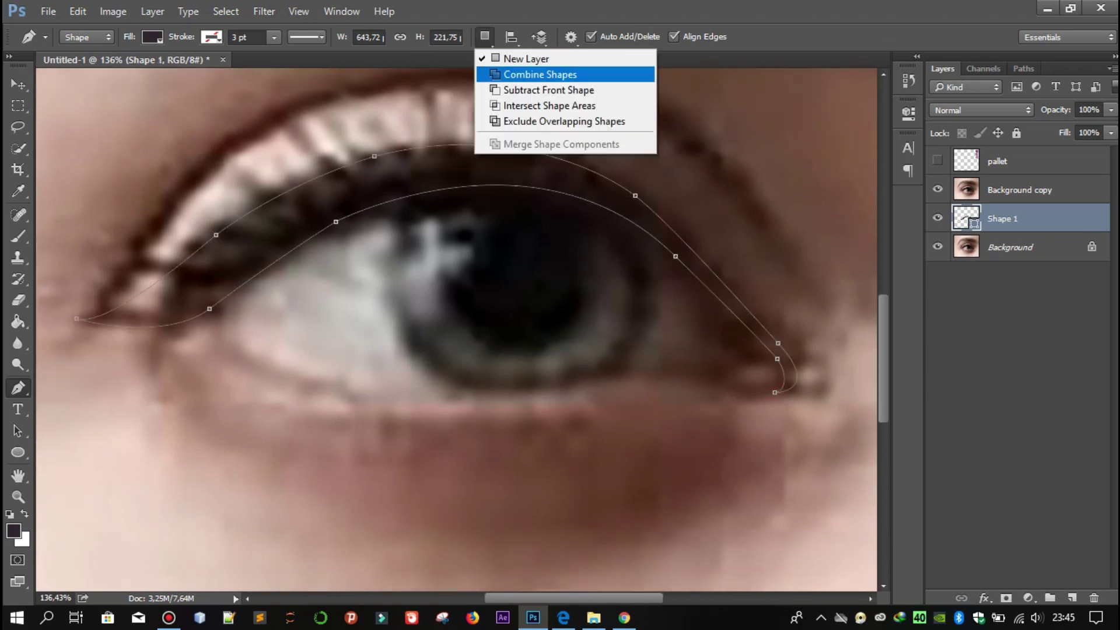
pyautogui.click(541, 74)
pyautogui.click(236, 269)
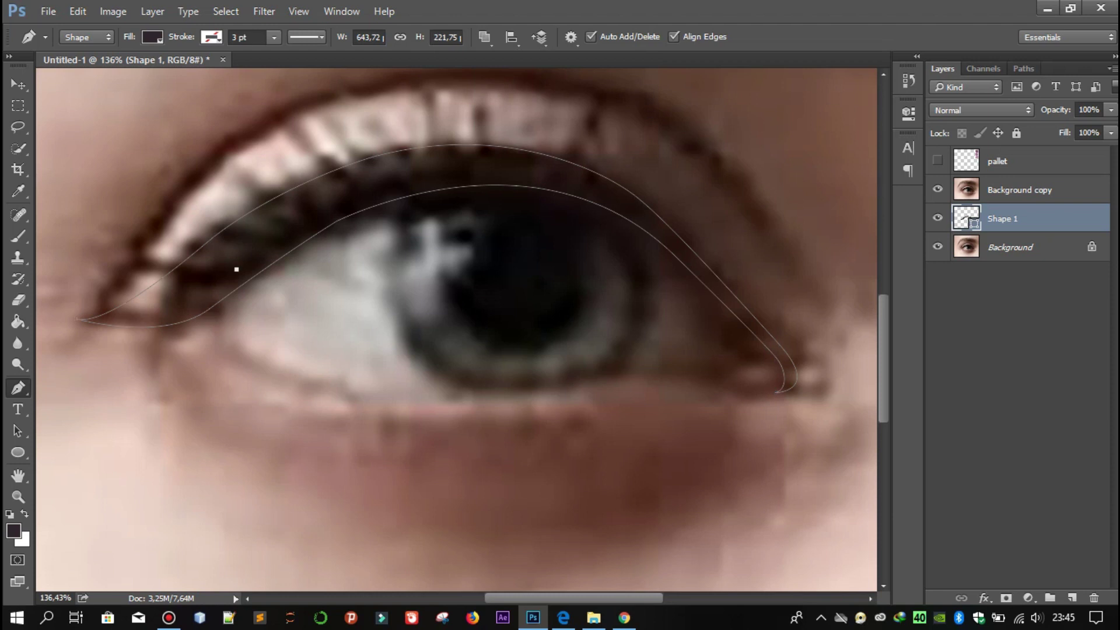
pyautogui.moveTo(406, 395); pyautogui.dragTo(628, 418)
pyautogui.keyDown('alt'); pyautogui.click(406, 396); pyautogui.keyUp('alt')
pyautogui.moveTo(214, 299); pyautogui.dragTo(212, 203)
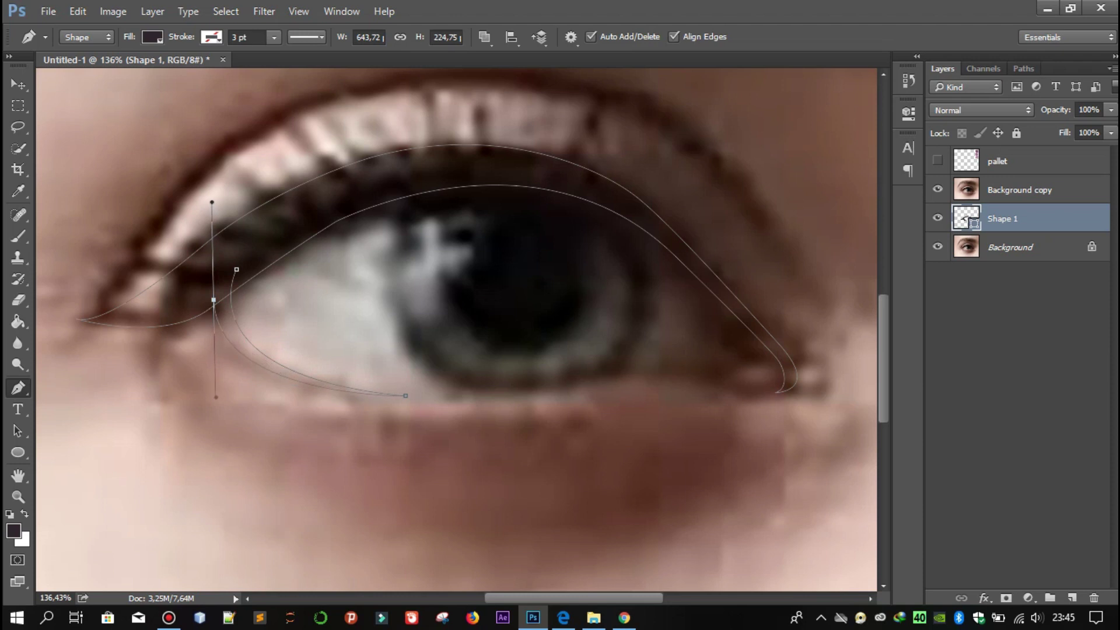
pyautogui.click(237, 270)
# Hide both eye photo layers to view the eyeliner alone, with Background selected
pyautogui.click(937, 189)
pyautogui.click(937, 246)
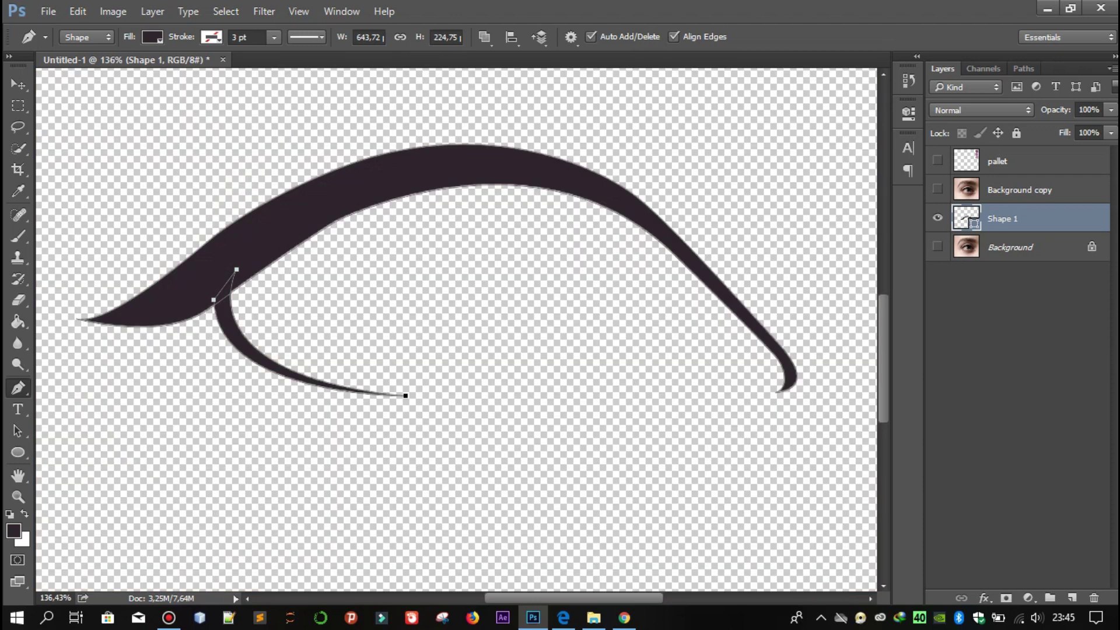
pyautogui.click(1011, 247)
pyautogui.scroll(-4, 492, 251)
pyautogui.scroll(2, 566, 199)
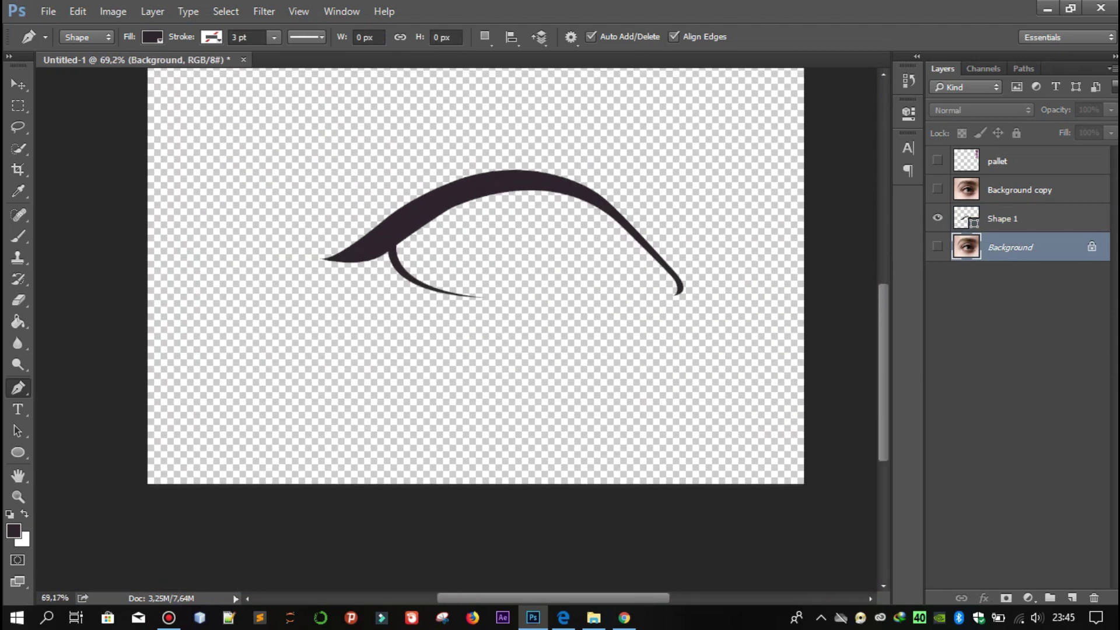
pyautogui.scroll(-1, 231, 327)
# Select the Background layer and create a new layer group named Mata
pyautogui.click(1020, 189)
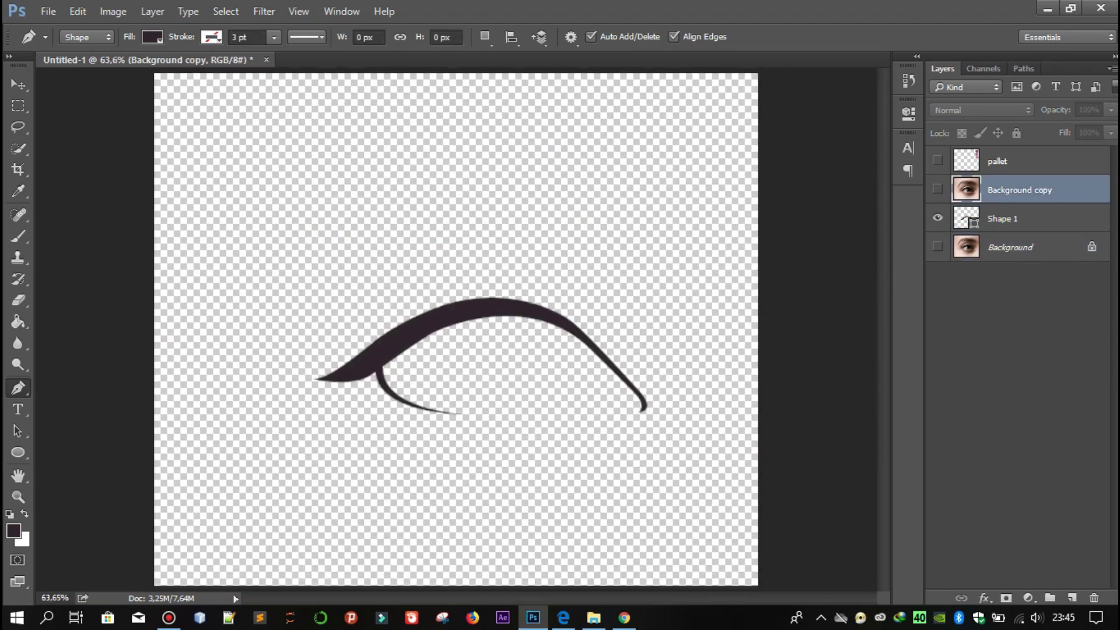
pyautogui.click(938, 189)
pyautogui.click(937, 189)
pyautogui.hotkey('alt', '[')
pyautogui.hotkey('alt', '[')
pyautogui.scroll(3, 474, 379)
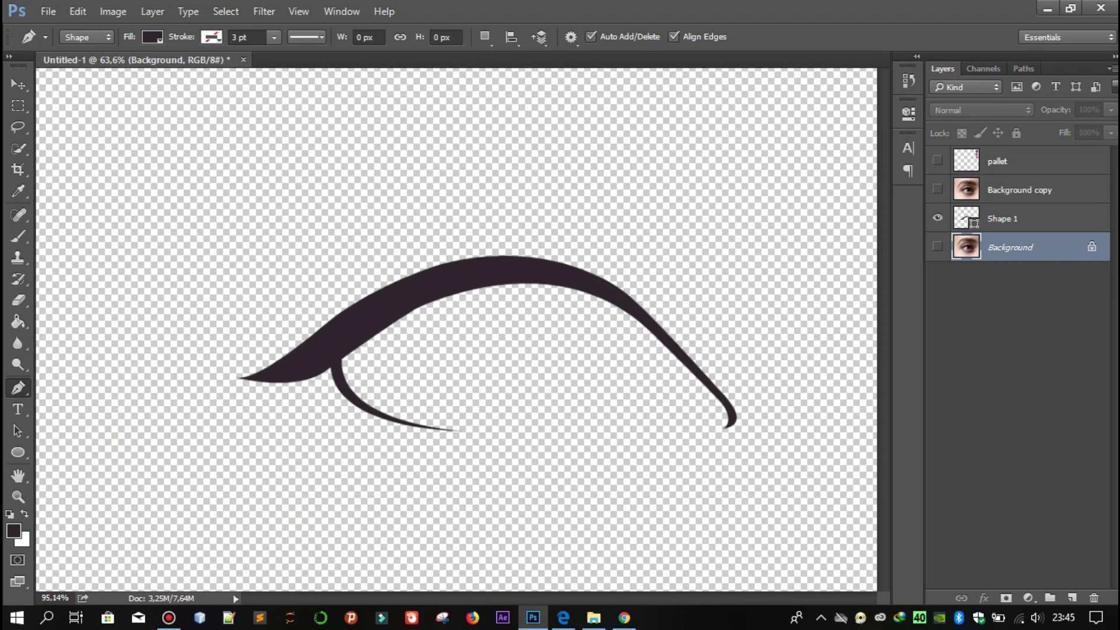
pyautogui.click(1050, 598)
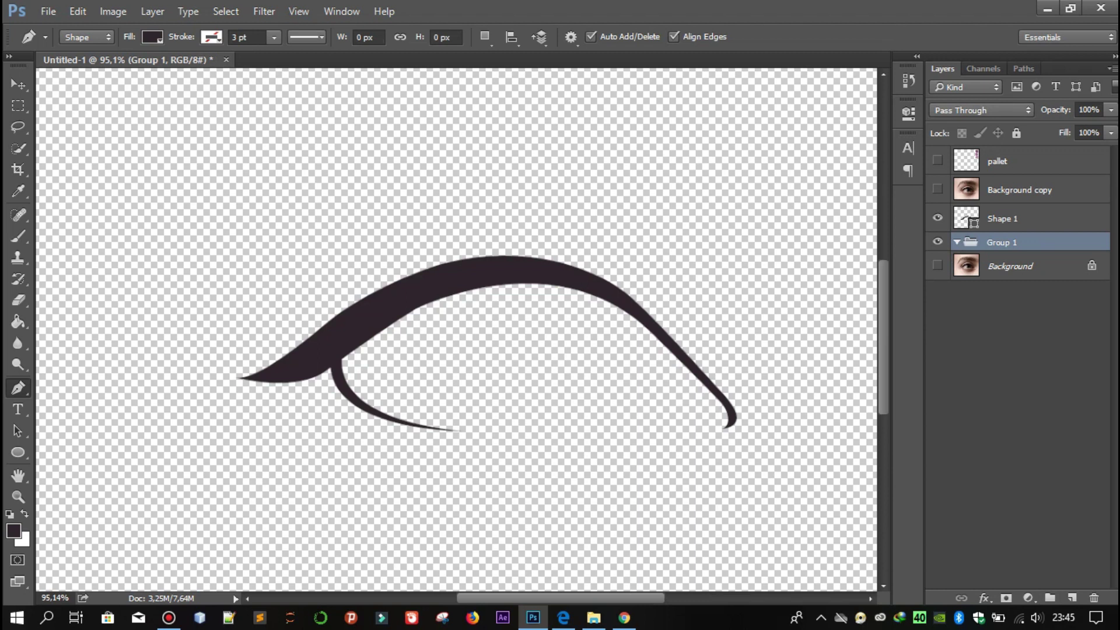
pyautogui.doubleClick(1001, 242)
pyautogui.write('Mata')
pyautogui.press('Return')
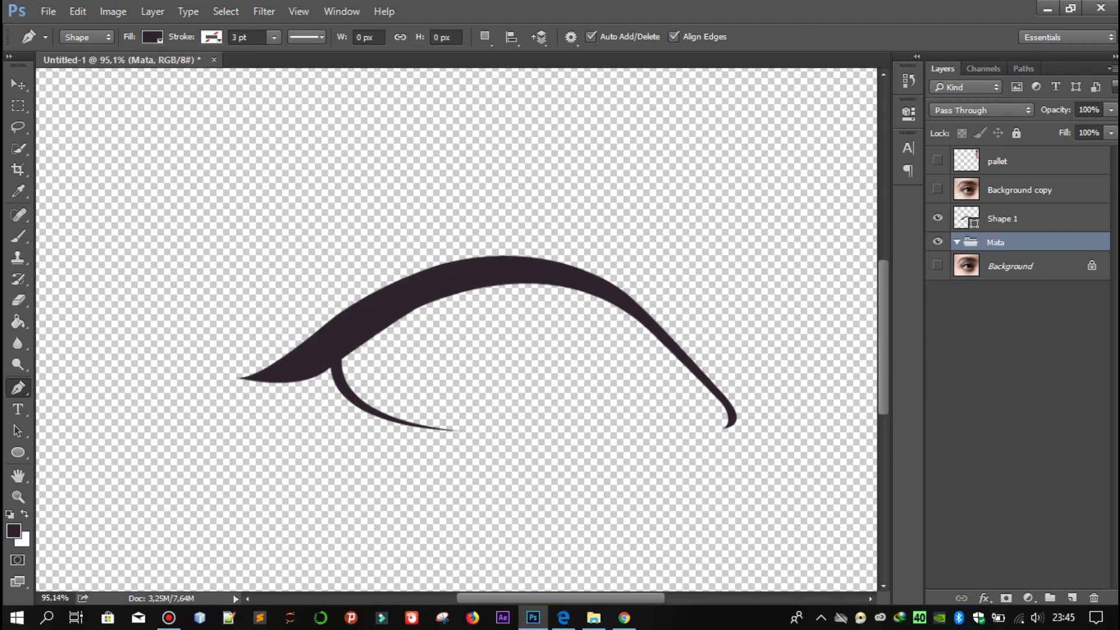
# Show the eye photo beneath the eyeliner and place a new shape's first anchor at the outer corner
pyautogui.click(937, 265)
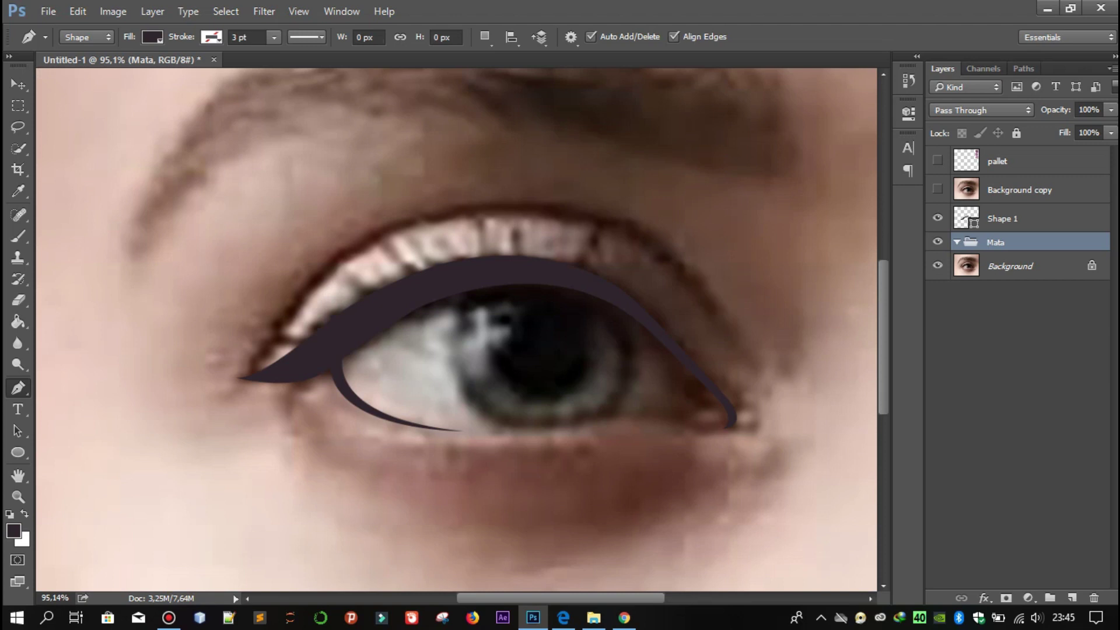
pyautogui.scroll(1, 741, 531)
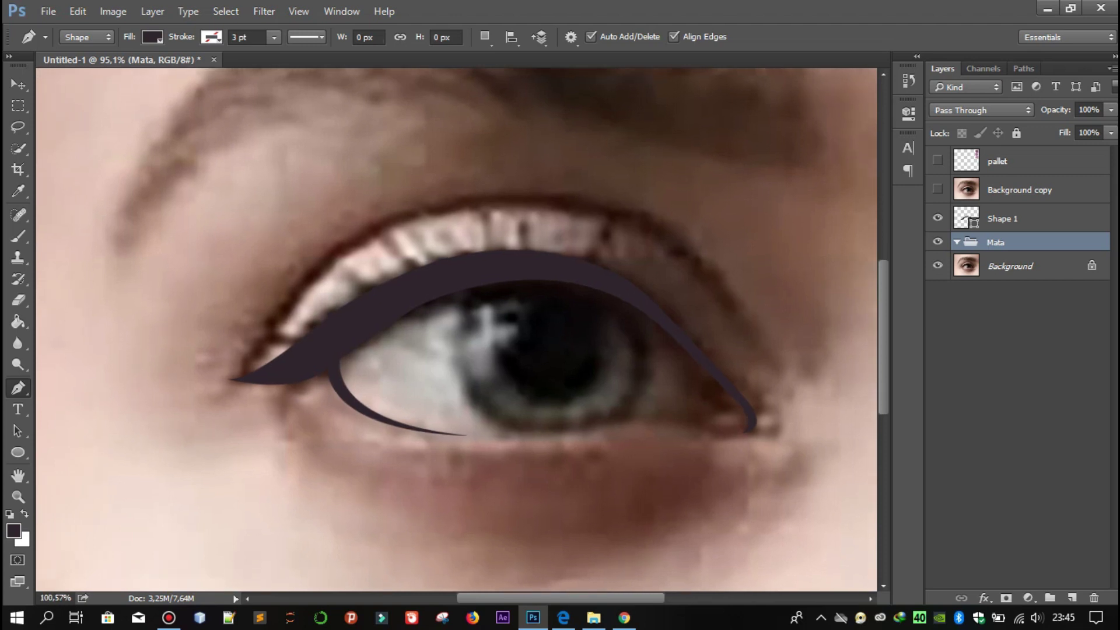
pyautogui.scroll(1, 741, 530)
pyautogui.scroll(1, 741, 530)
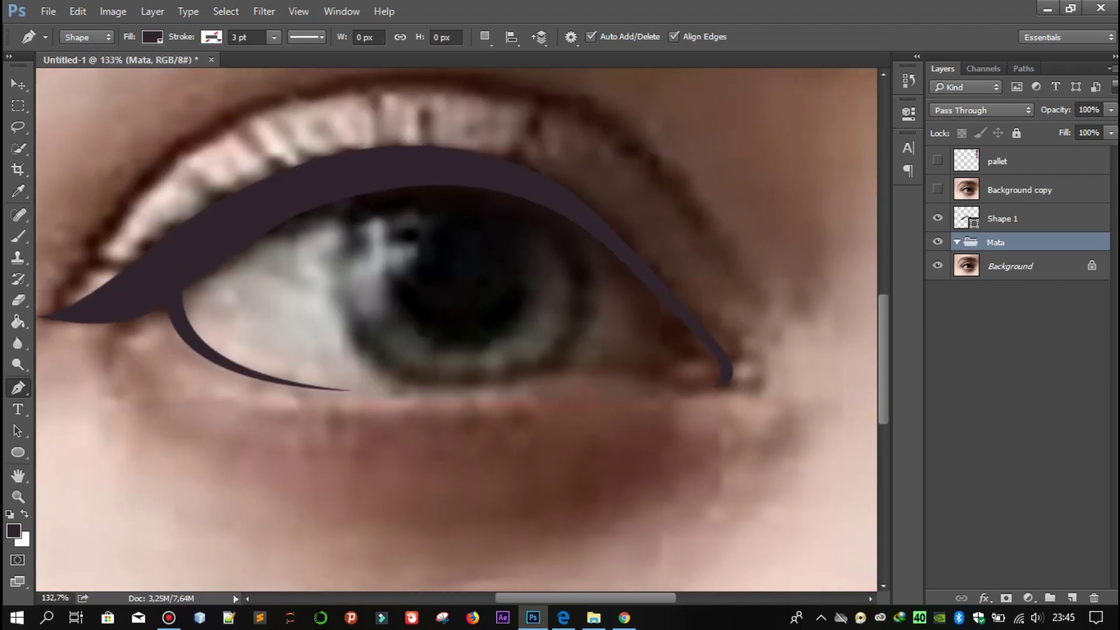
pyautogui.click(725, 374)
# Trace Shape 2 along the lower lid to the inner corner and fill it light grey #efe9ed
pyautogui.moveTo(662, 381); pyautogui.dragTo(596, 364)
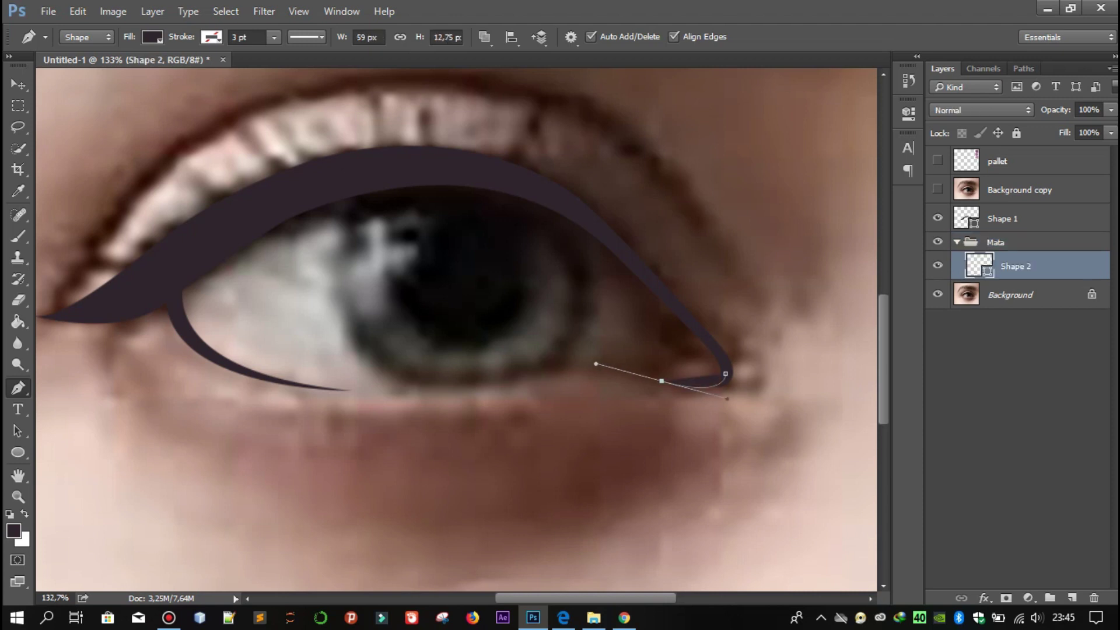
pyautogui.moveTo(495, 386); pyautogui.dragTo(457, 393)
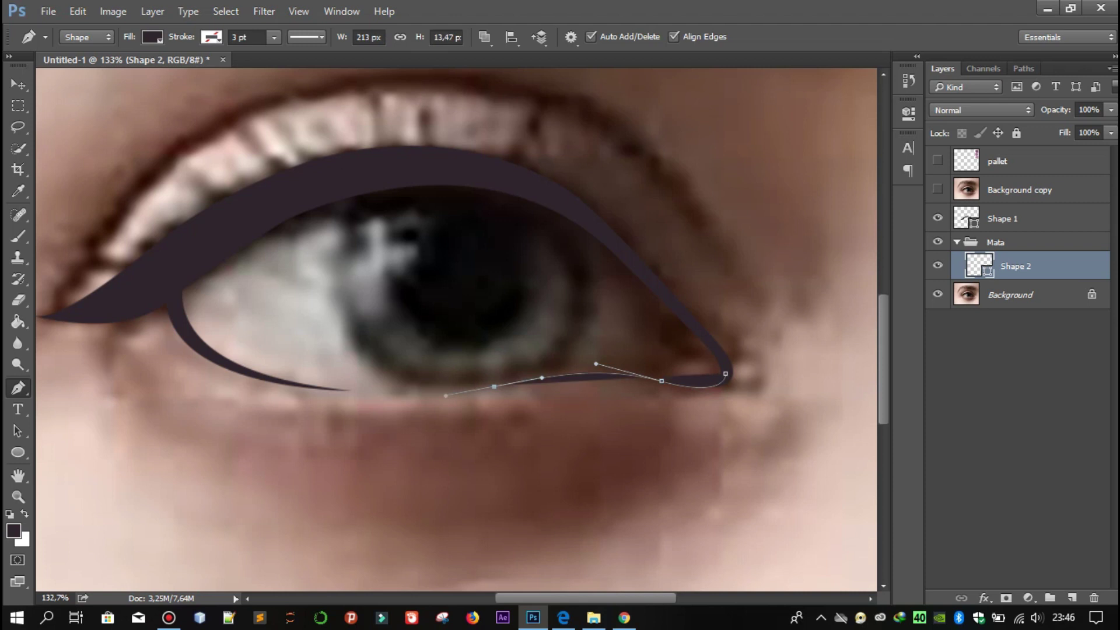
pyautogui.moveTo(220, 360); pyautogui.dragTo(137, 321)
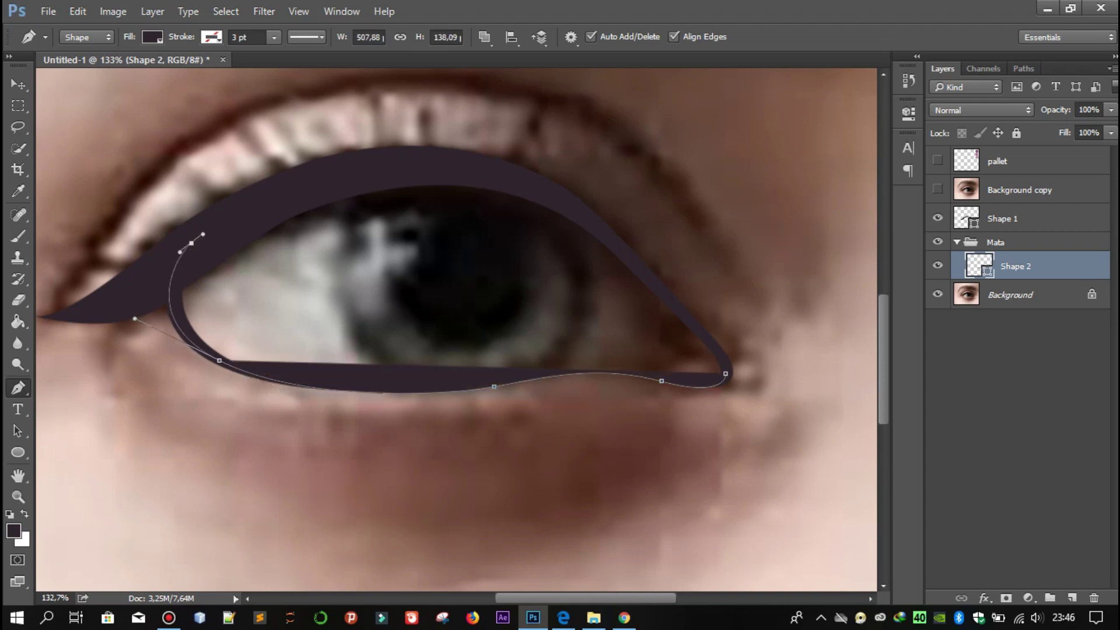
pyautogui.moveTo(209, 226); pyautogui.dragTo(223, 217)
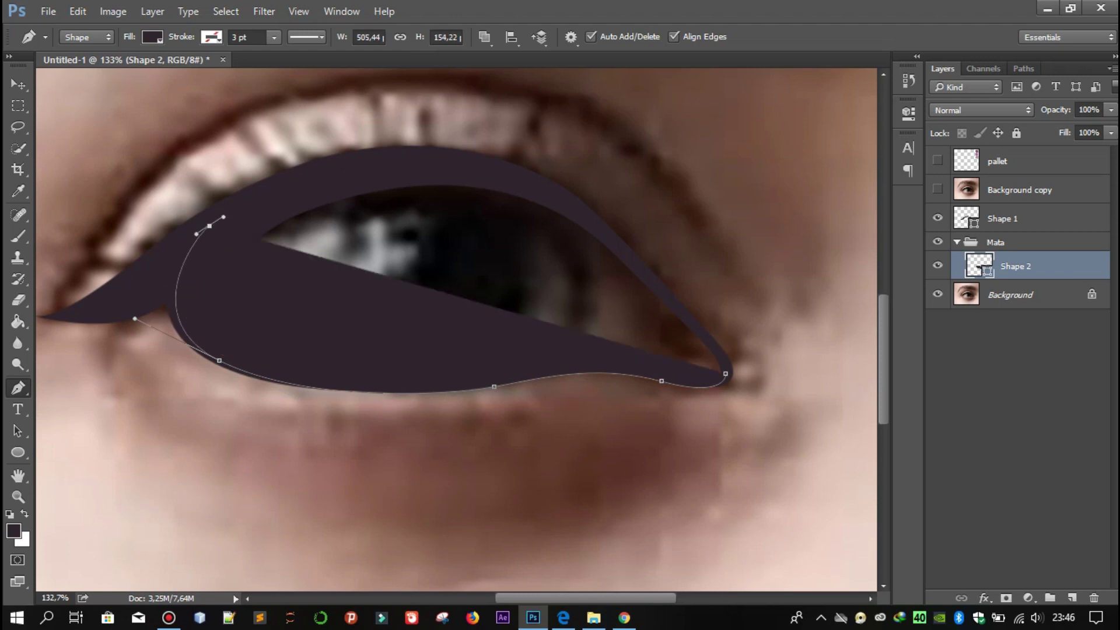
pyautogui.doubleClick(980, 265)
pyautogui.moveTo(720, 500); pyautogui.dragTo(675, 354)
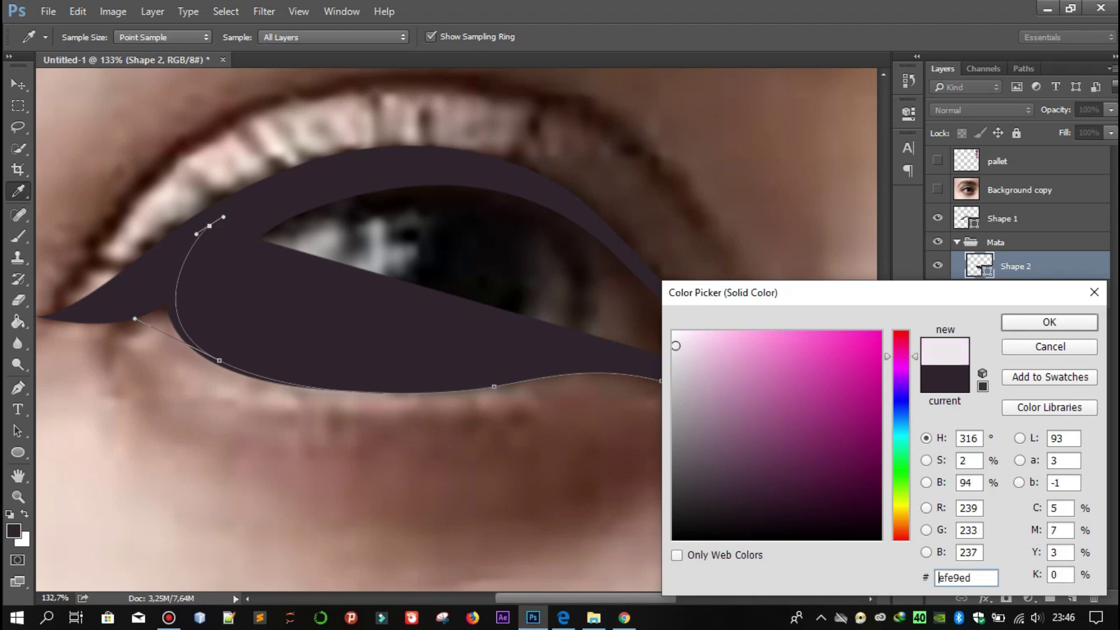
pyautogui.click(1050, 322)
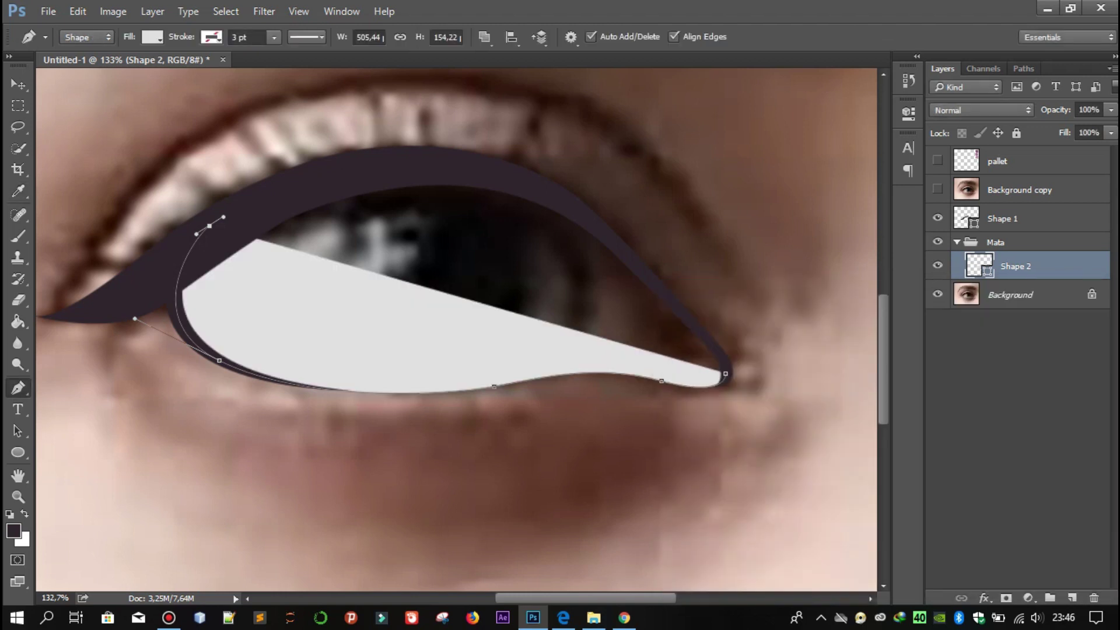
# Curve the outline along the upper lid, finish it, select the Mata group, and fit on screen
pyautogui.moveTo(563, 203); pyautogui.dragTo(657, 282)
pyautogui.press('Escape')
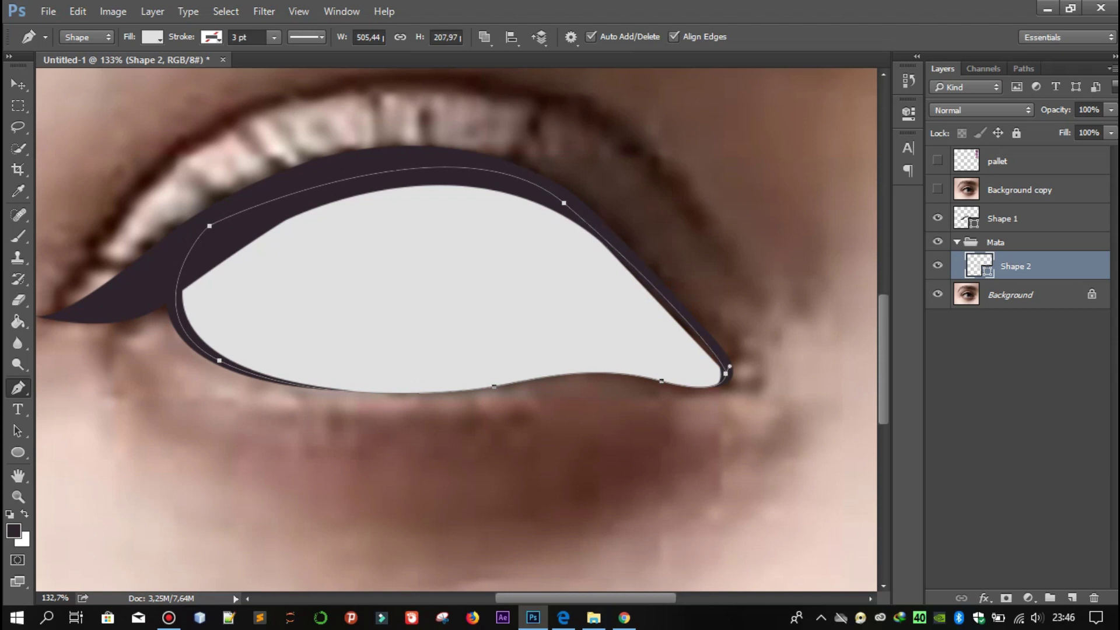
pyautogui.hotkey('alt', ']')
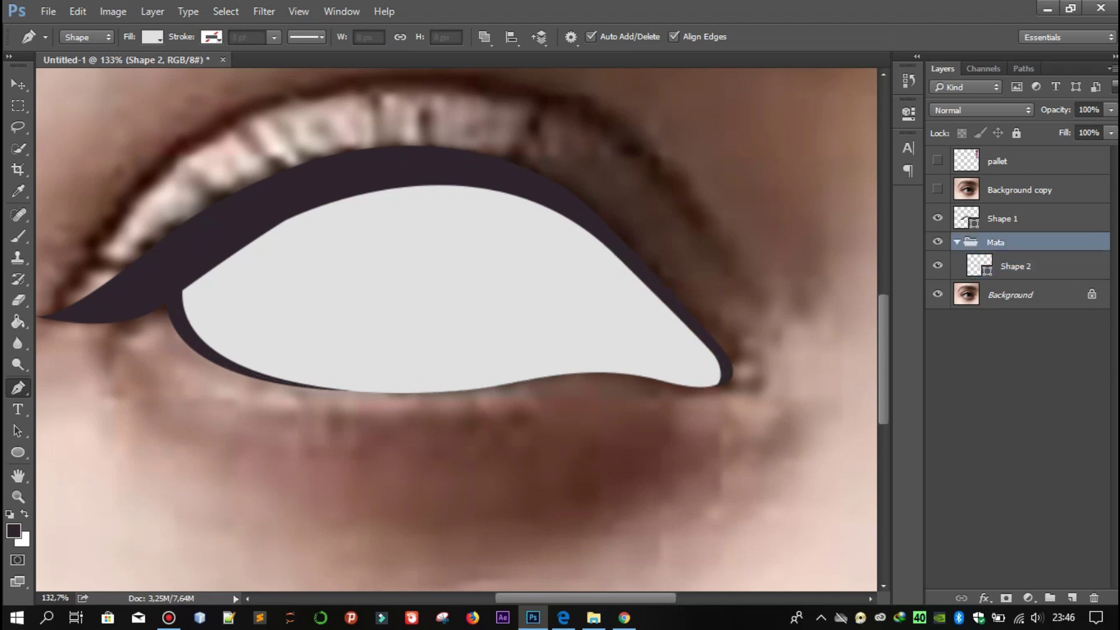
pyautogui.hotkey('ctrl', 'shift', 's')
pyautogui.press('Escape')
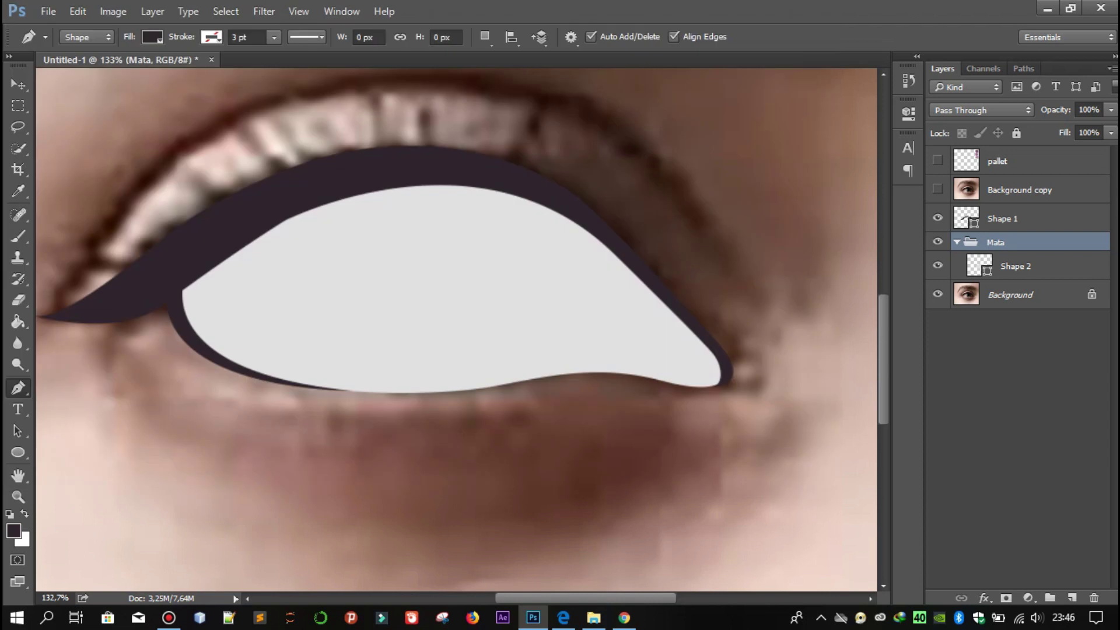
pyautogui.hotkey('ctrl', '0')
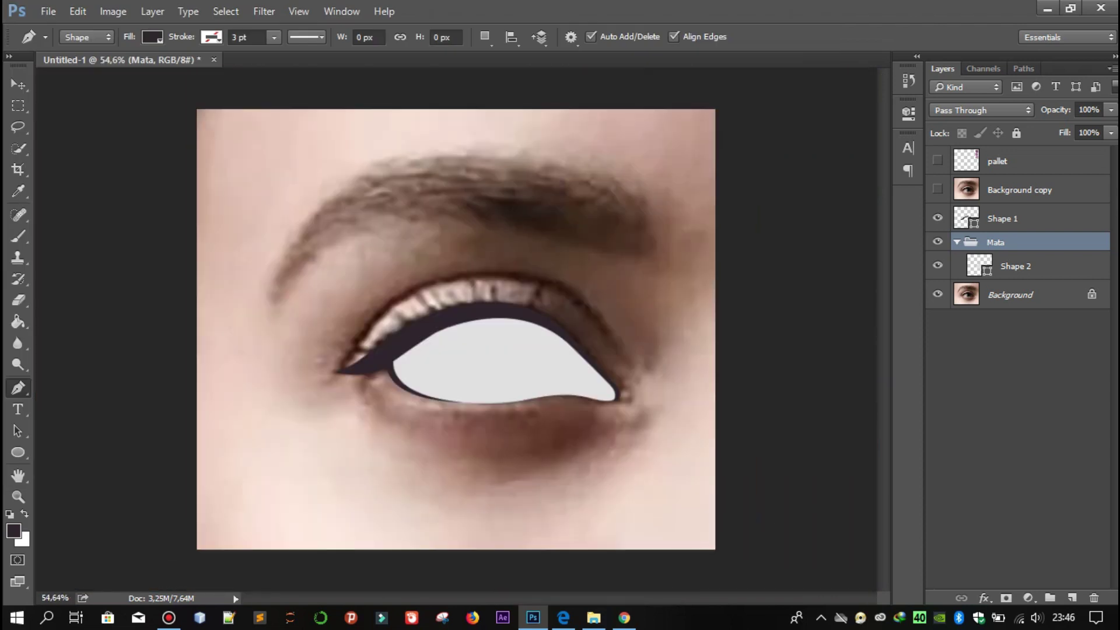
# Draw a circle over the photo's iris with the Ellipse tool
pyautogui.scroll(5, 502, 379)
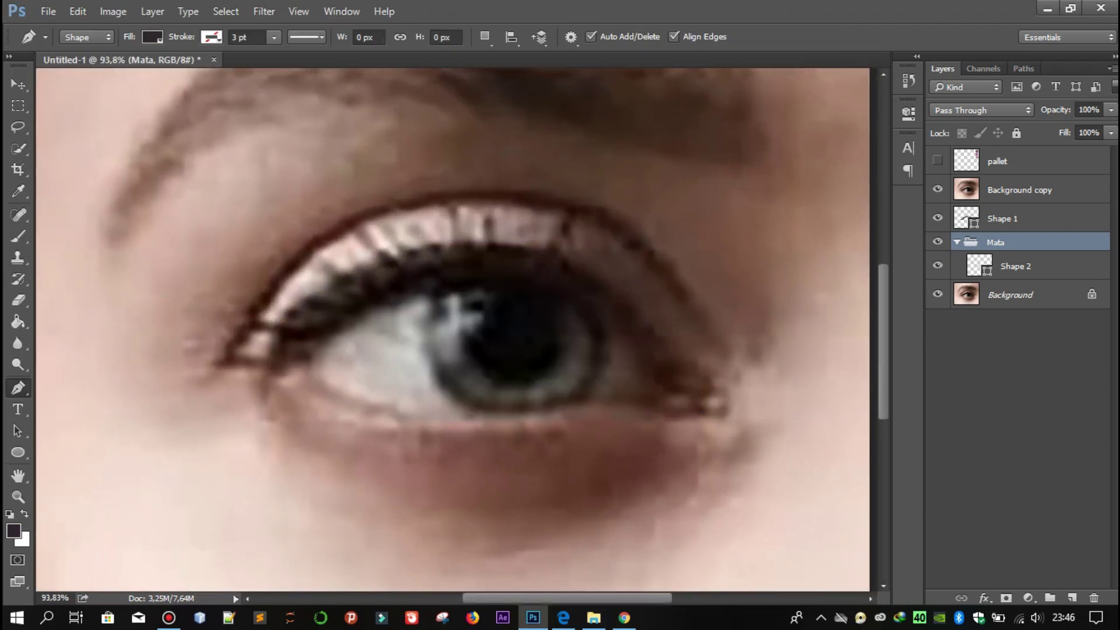
pyautogui.click(938, 189)
pyautogui.press('u')
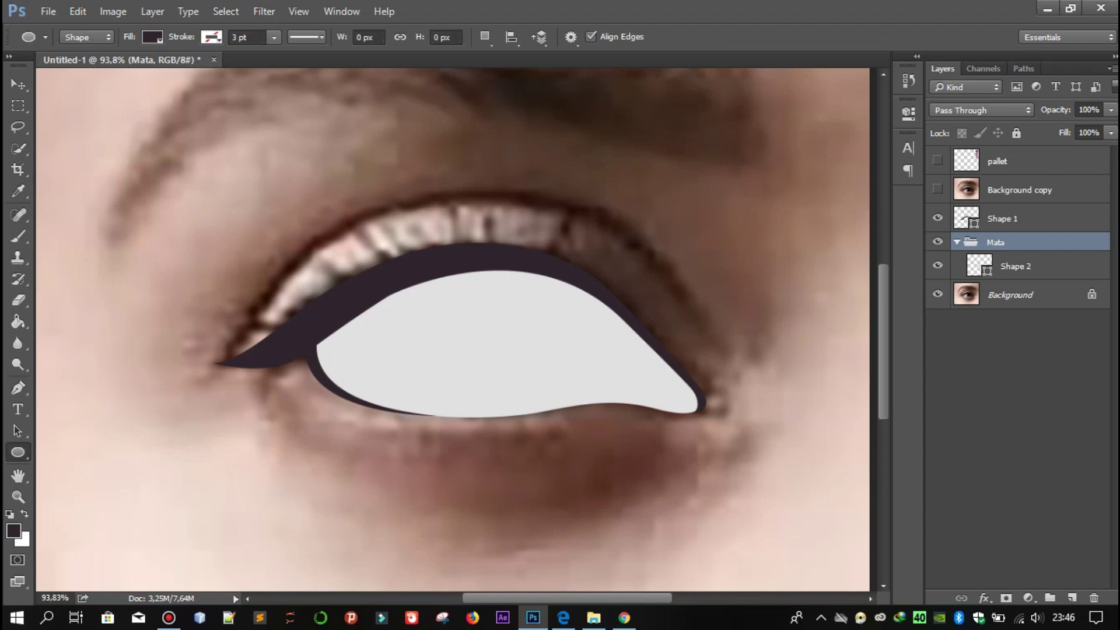
pyautogui.click(938, 189)
pyautogui.hscroll(2, 455, 327)
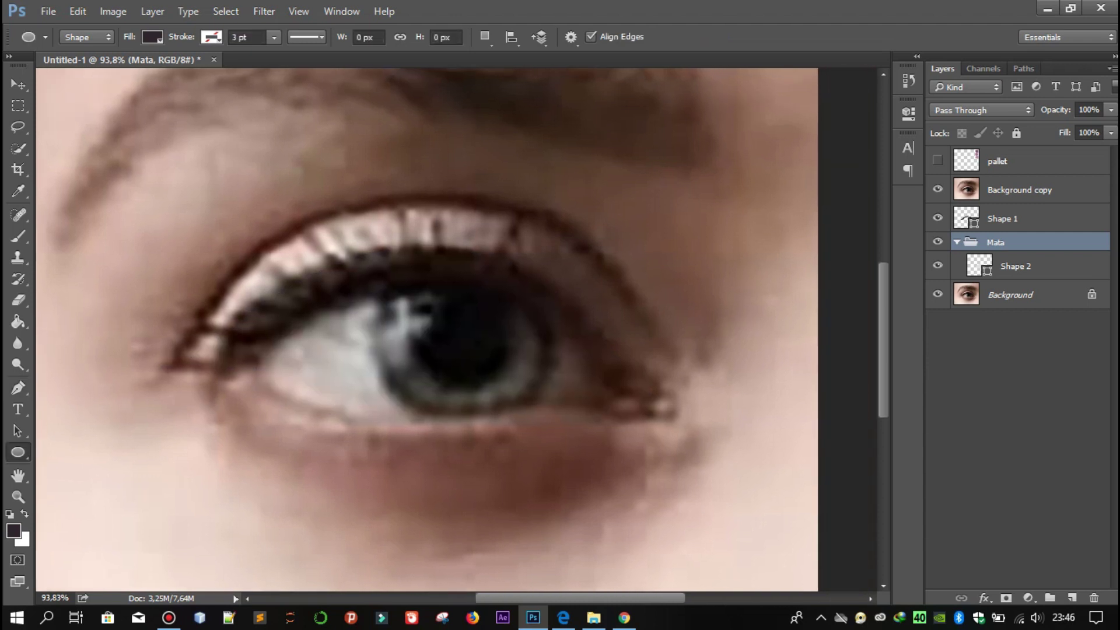
pyautogui.moveTo(385, 264); pyautogui.dragTo(541, 420)
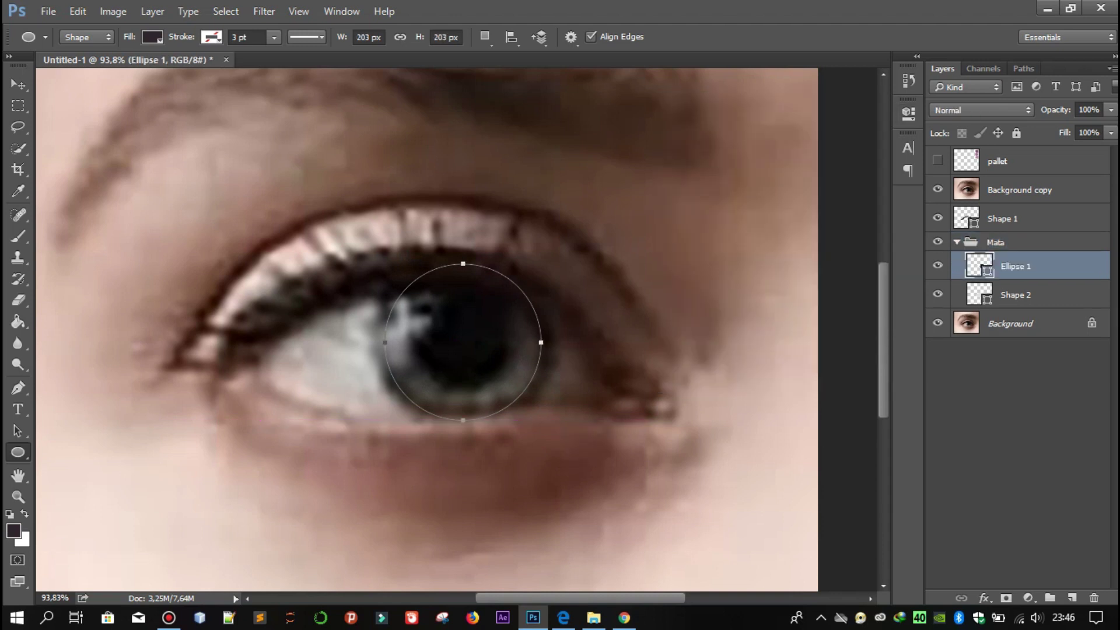
# Enlarge the circle with Free Transform to about 235 × 235 px and nudge it slightly down
pyautogui.hotkey('ctrl', 't')
pyautogui.moveTo(540, 264)
pyautogui.mouseDown()
pyautogui.moveTo(547, 256)
pyautogui.moveTo(536, 254)
pyautogui.mouseUp()
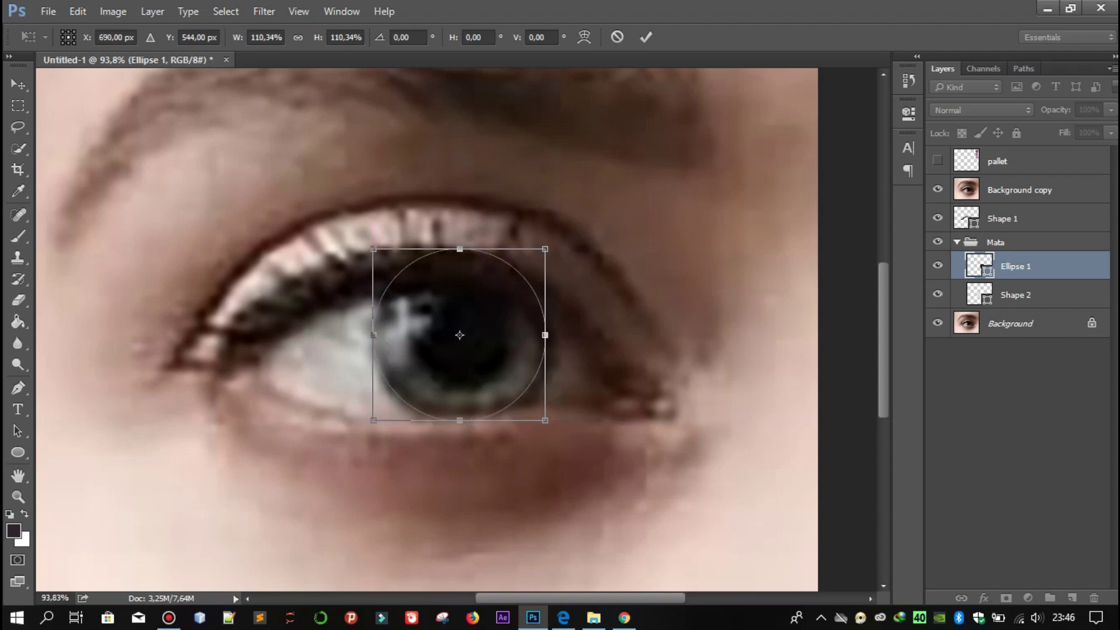
pyautogui.moveTo(545, 249); pyautogui.dragTo(552, 245)
pyautogui.press('Right')
pyautogui.press('Down')
pyautogui.press('Down')
pyautogui.press('Down')
pyautogui.press('Down')
pyautogui.press('Down')
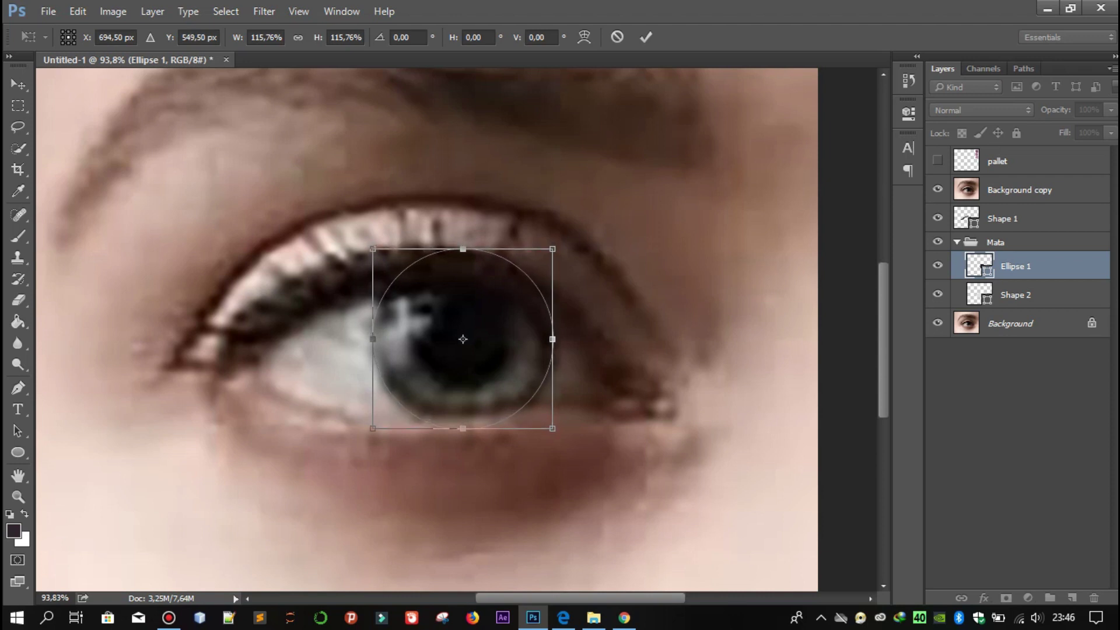
pyautogui.press('Return')
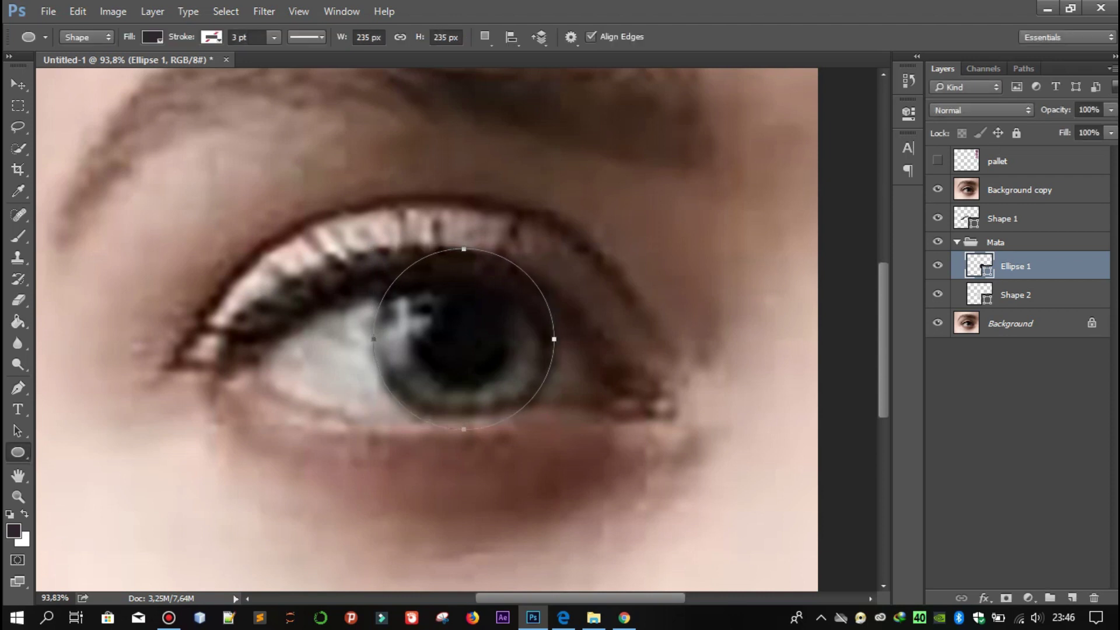
# Hide the photo, clip the iris circle to Shape 2 with Ctrl+Alt+G, and select Mata
pyautogui.click(937, 323)
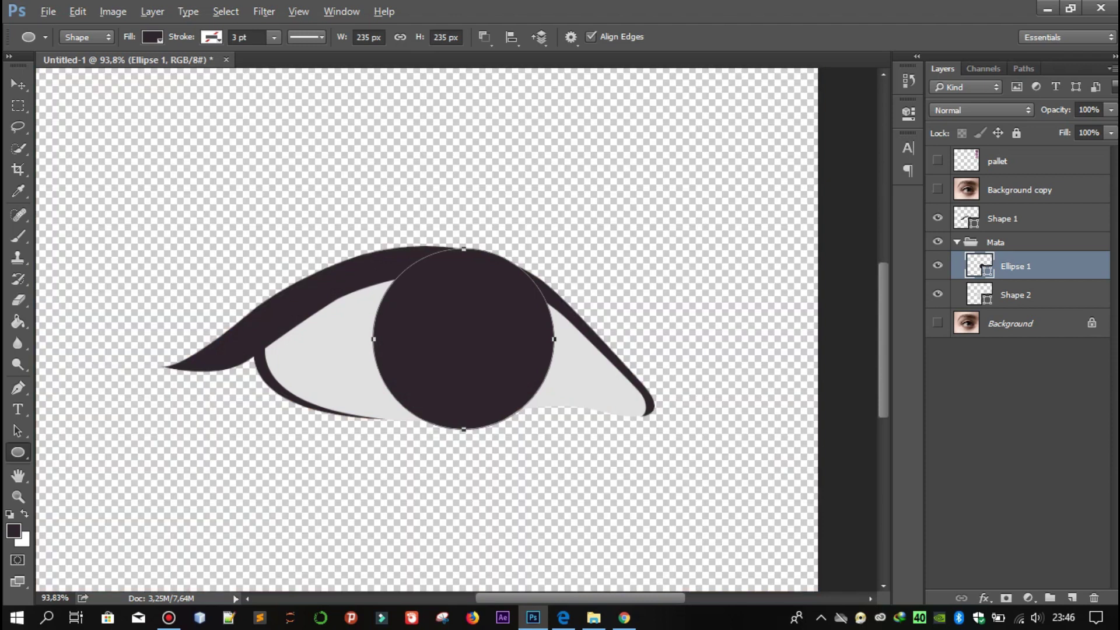
pyautogui.hotkey('ctrl', 'alt', 'g')
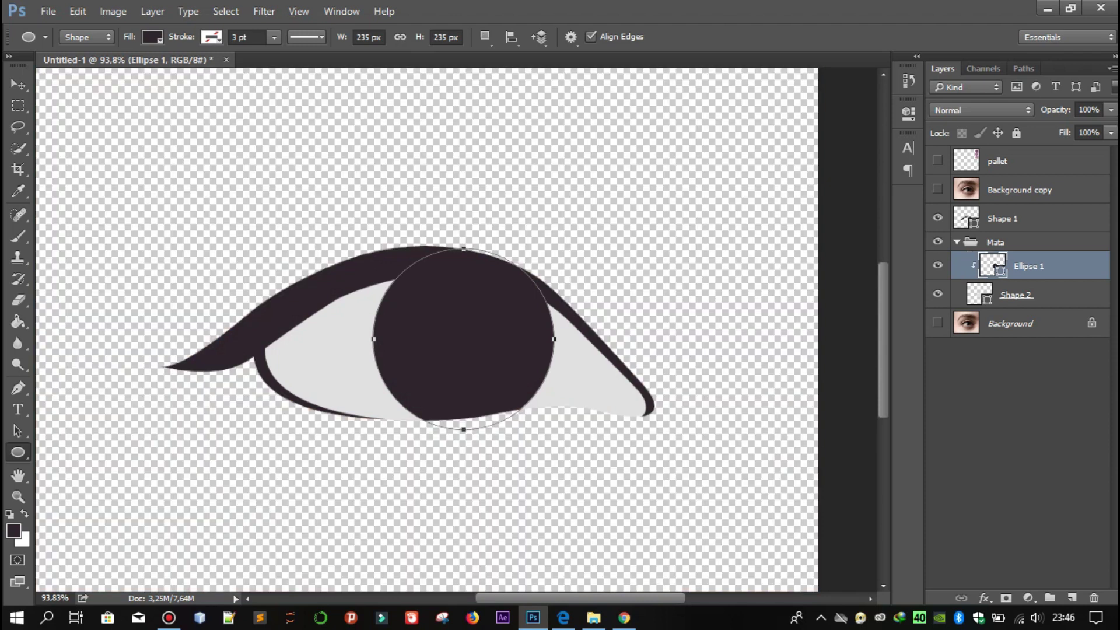
pyautogui.hotkey('alt', ']')
# Select the dark eyelid Shape 1 layer and show the eye photo as a tracing reference
pyautogui.press('p')
pyautogui.scroll(-3, 328, 370)
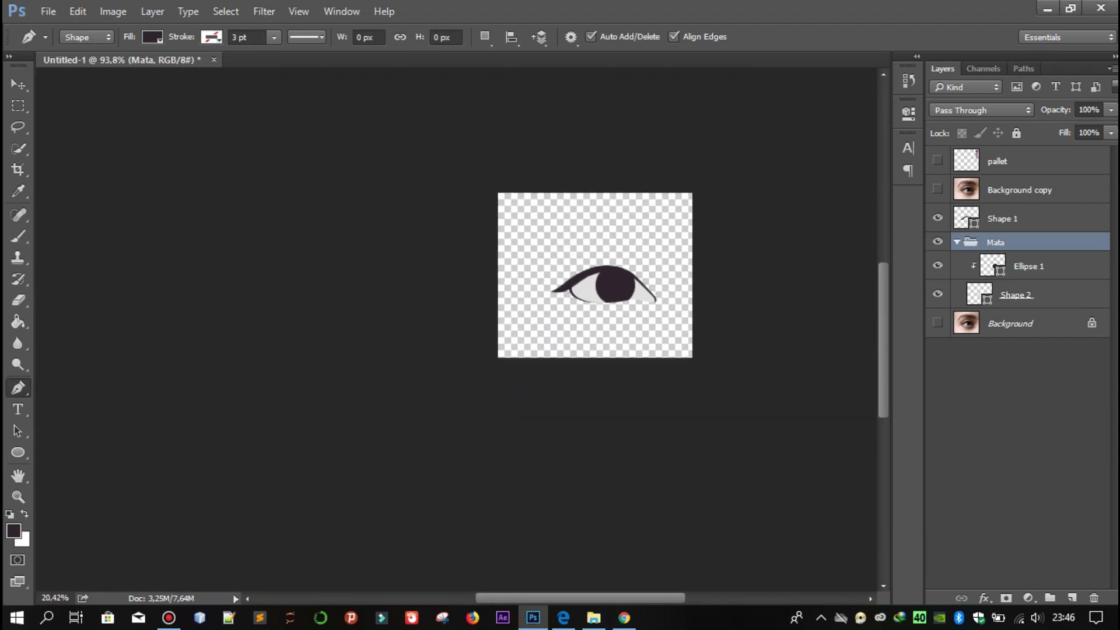
pyautogui.click(938, 189)
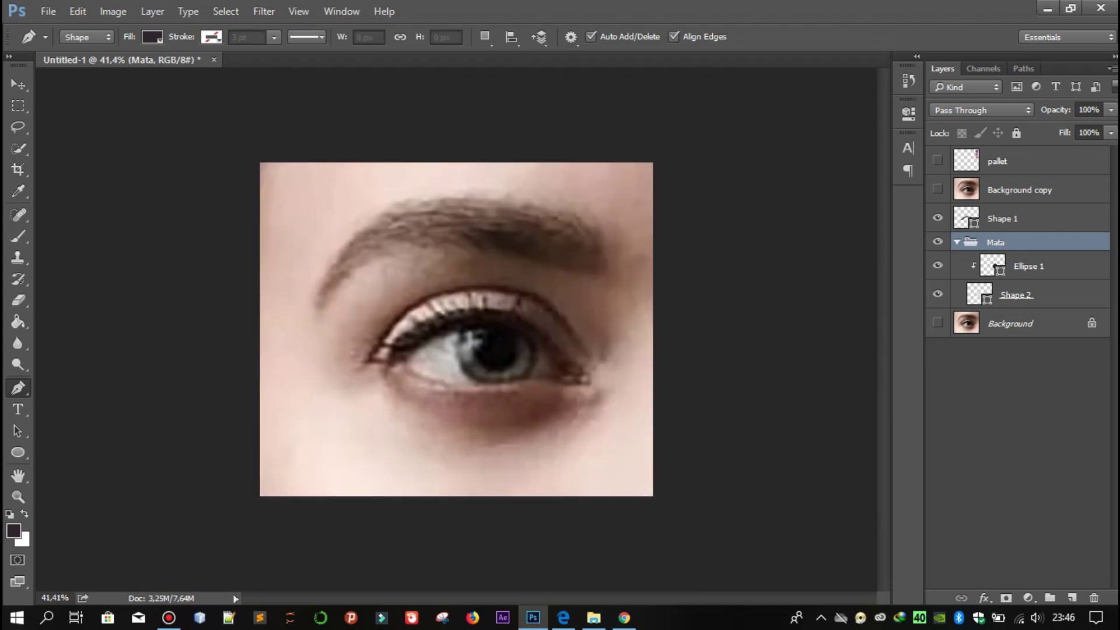
pyautogui.click(937, 189)
pyautogui.scroll(3, 513, 335)
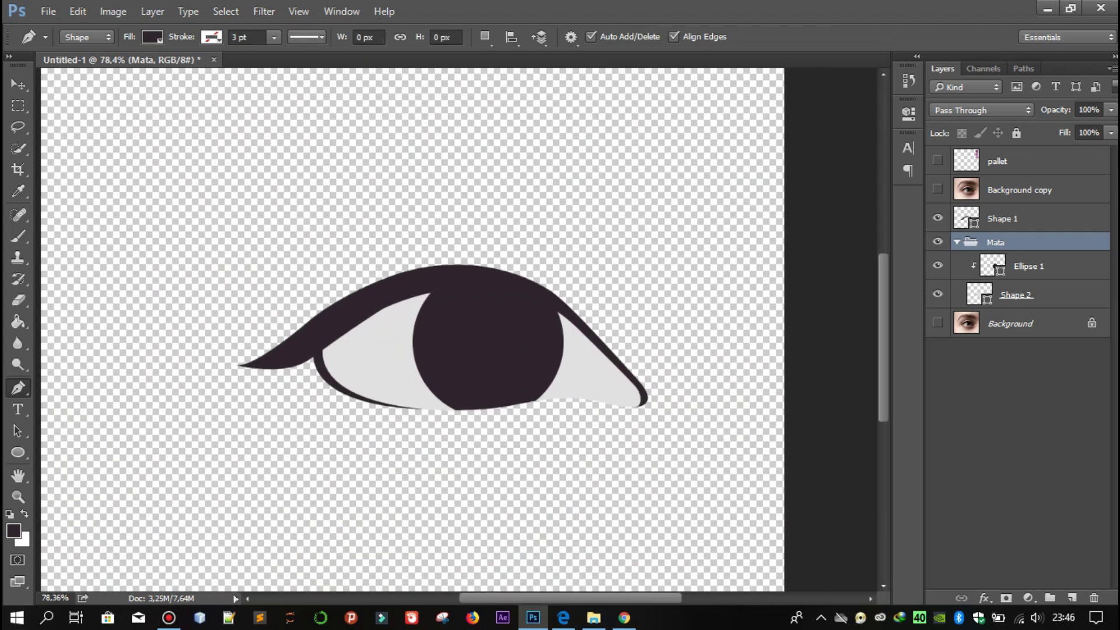
pyautogui.scroll(2, 364, 378)
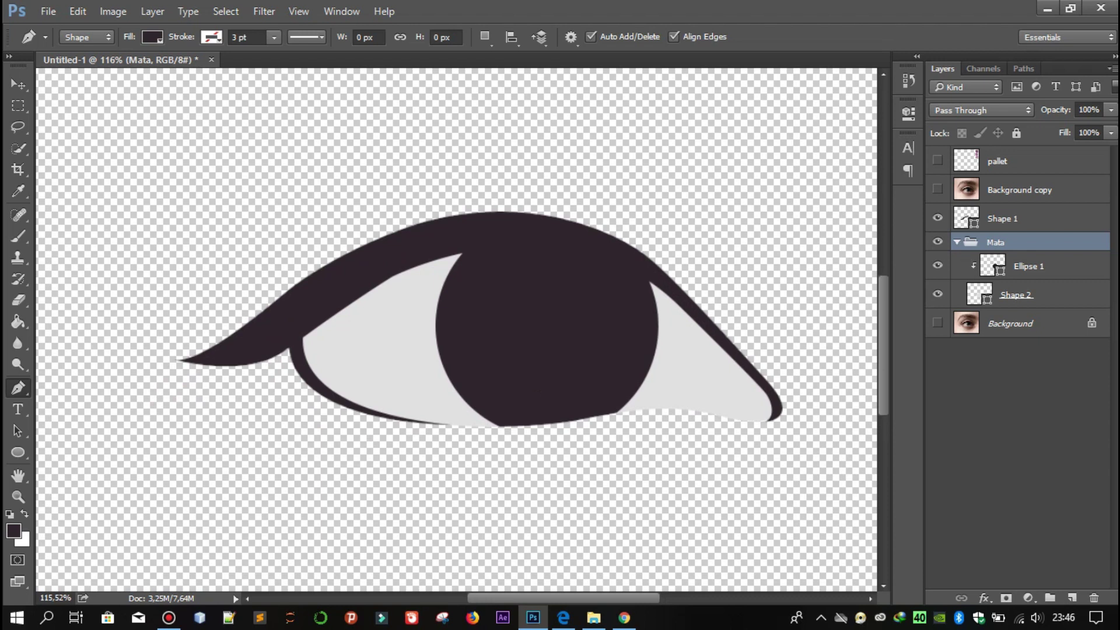
pyautogui.click(1016, 295)
pyautogui.click(1003, 219)
pyautogui.click(938, 189)
pyautogui.scroll(2, 354, 282)
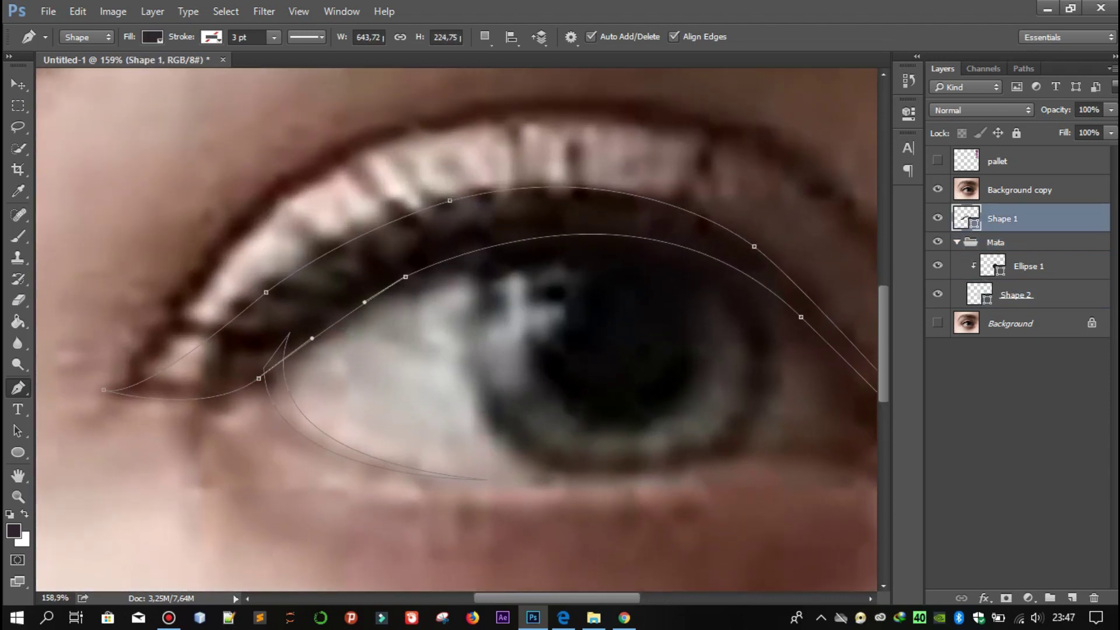
# Drag the eyelid's inner and upper anchor points and handles to match the photo's lash line
pyautogui.moveTo(405, 276); pyautogui.dragTo(407, 280)
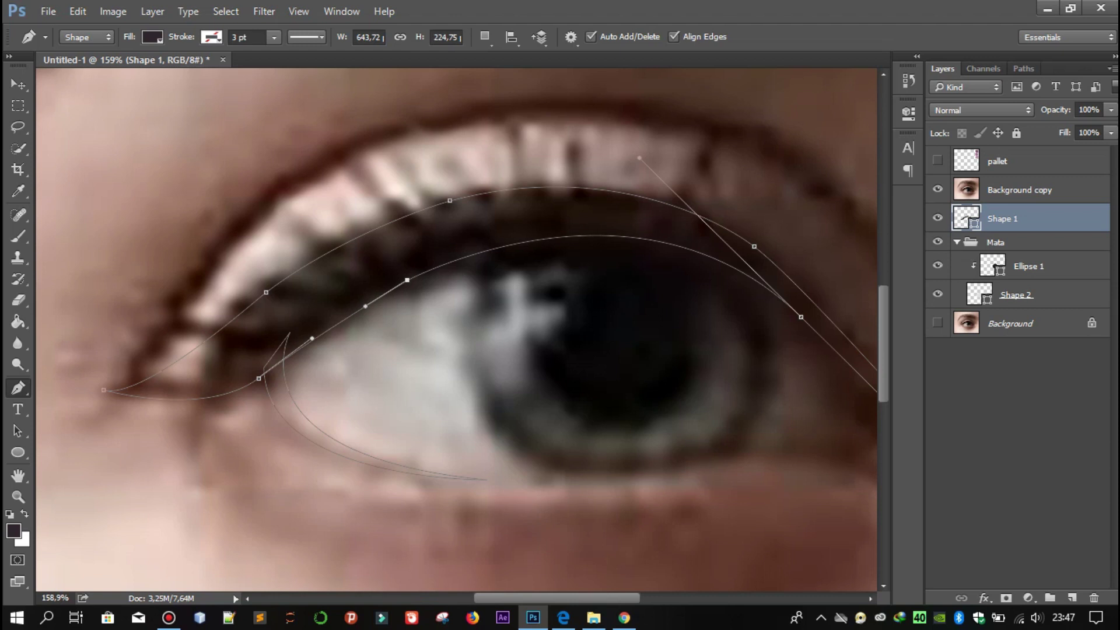
pyautogui.moveTo(357, 310); pyautogui.dragTo(308, 341)
pyautogui.moveTo(640, 158); pyautogui.dragTo(646, 159)
pyautogui.press('Return')
# Hide the eye photo, reselect the Mata group, and compare the drawing against the photo
pyautogui.hotkey('alt', ']')
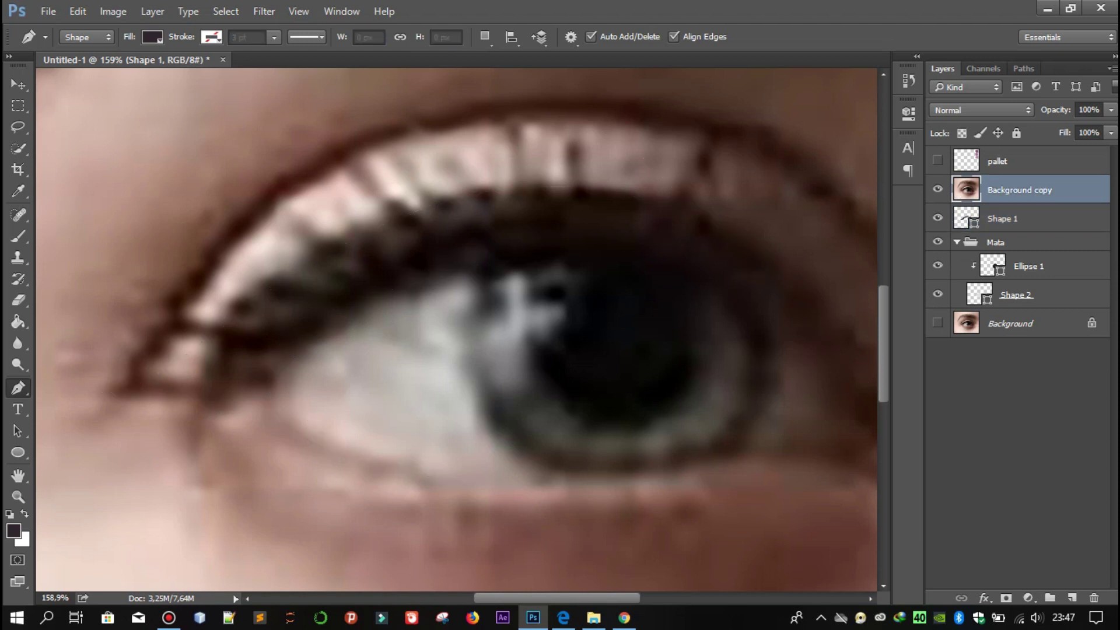
pyautogui.hotkey('ctrl', 's')
pyautogui.press('Escape')
pyautogui.hotkey('ctrl', ',')
pyautogui.hotkey('alt', '[')
pyautogui.hotkey('alt', '[')
pyautogui.scroll(-3, 457, 330)
pyautogui.scroll(3, 456, 330)
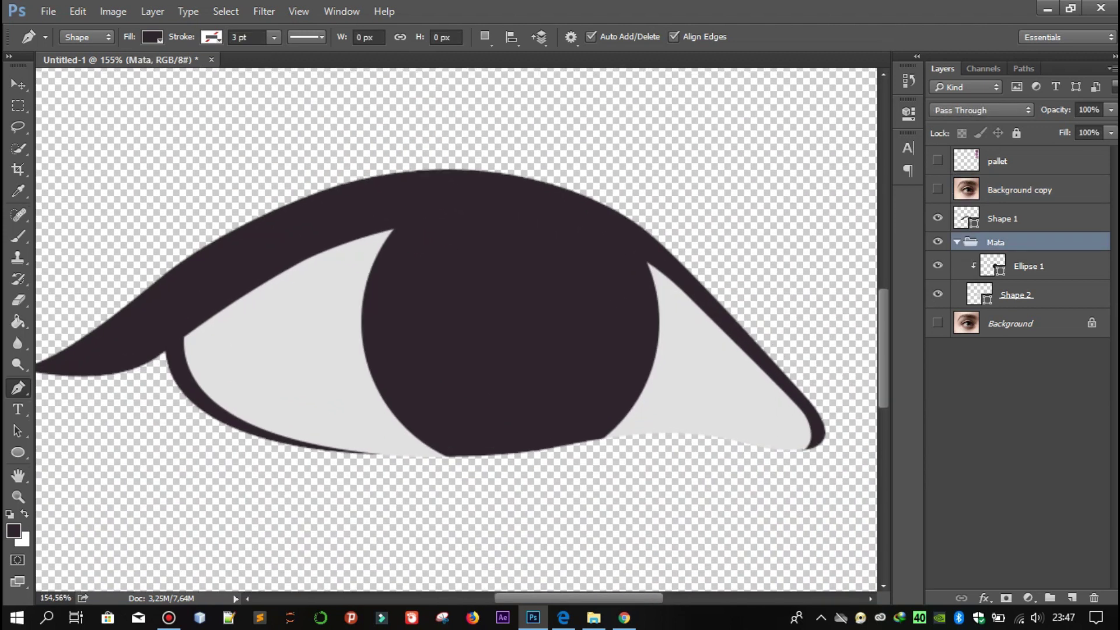
pyautogui.click(938, 189)
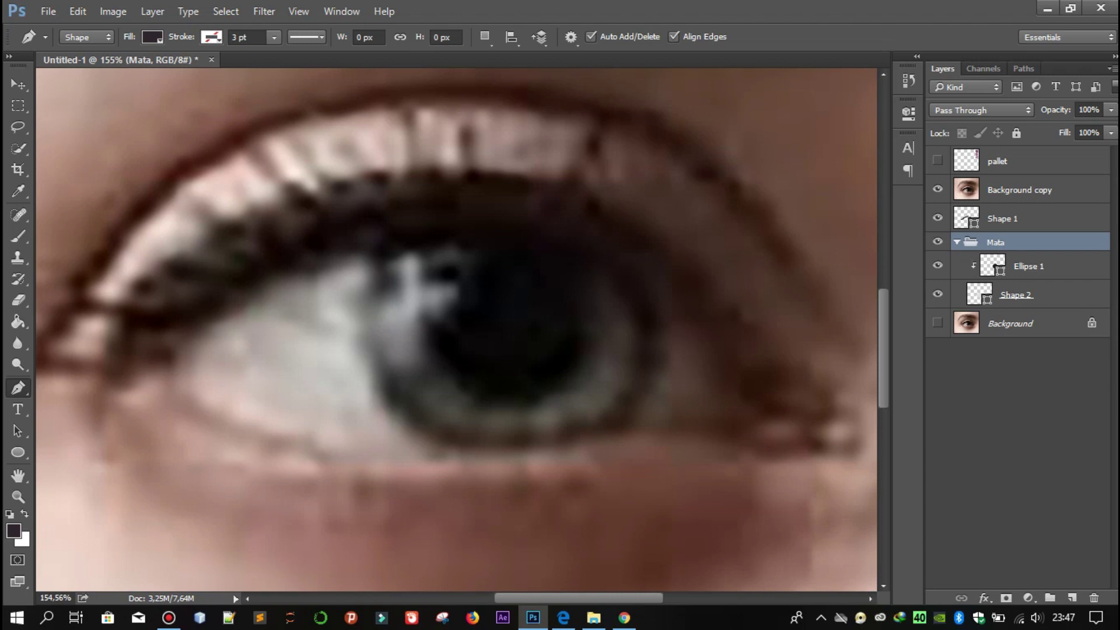
pyautogui.scroll(-1, 457, 329)
pyautogui.scroll(-2, 456, 330)
pyautogui.scroll(-1, 457, 330)
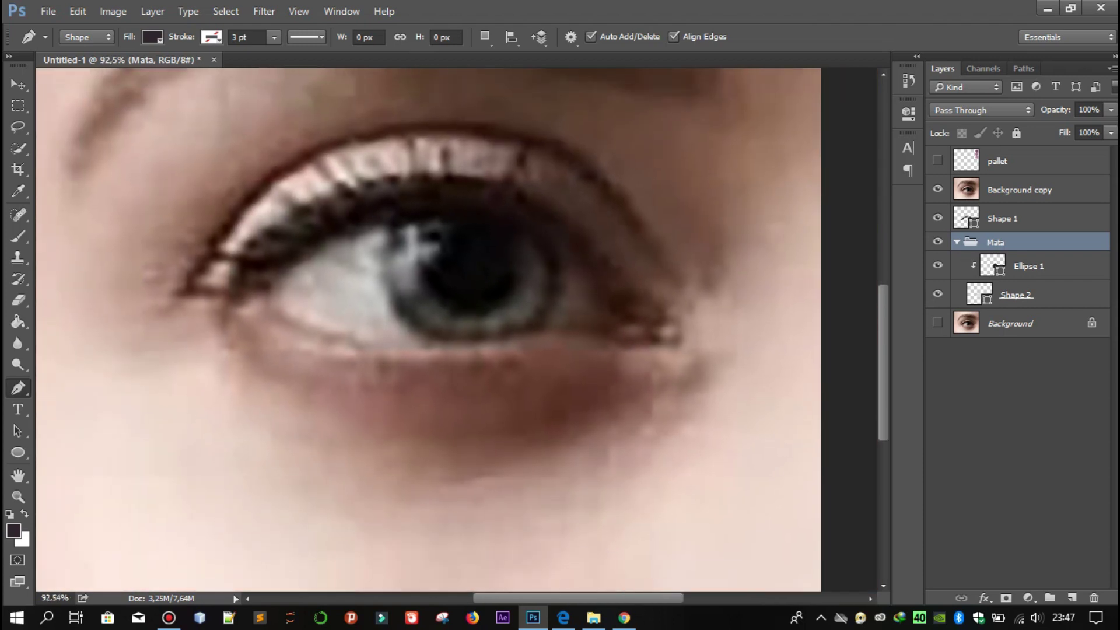
pyautogui.click(938, 189)
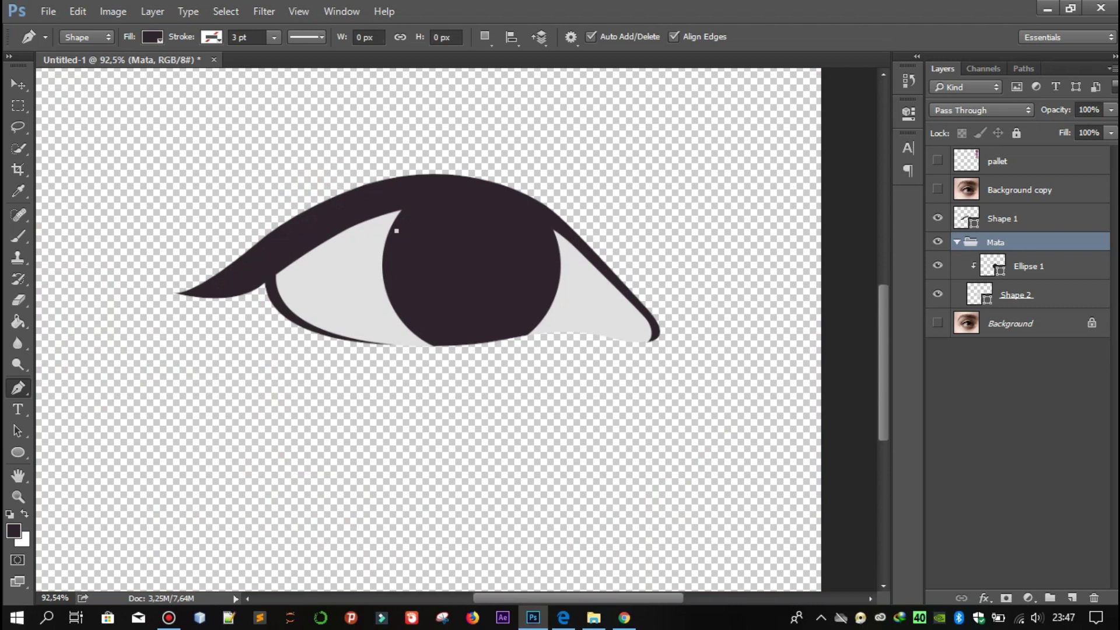
# Start the Shape 3 path, curving it along the iris edge and upper eye white
pyautogui.click(396, 231)
pyautogui.moveTo(324, 279); pyautogui.dragTo(320, 305)
pyautogui.moveTo(451, 336); pyautogui.dragTo(527, 331)
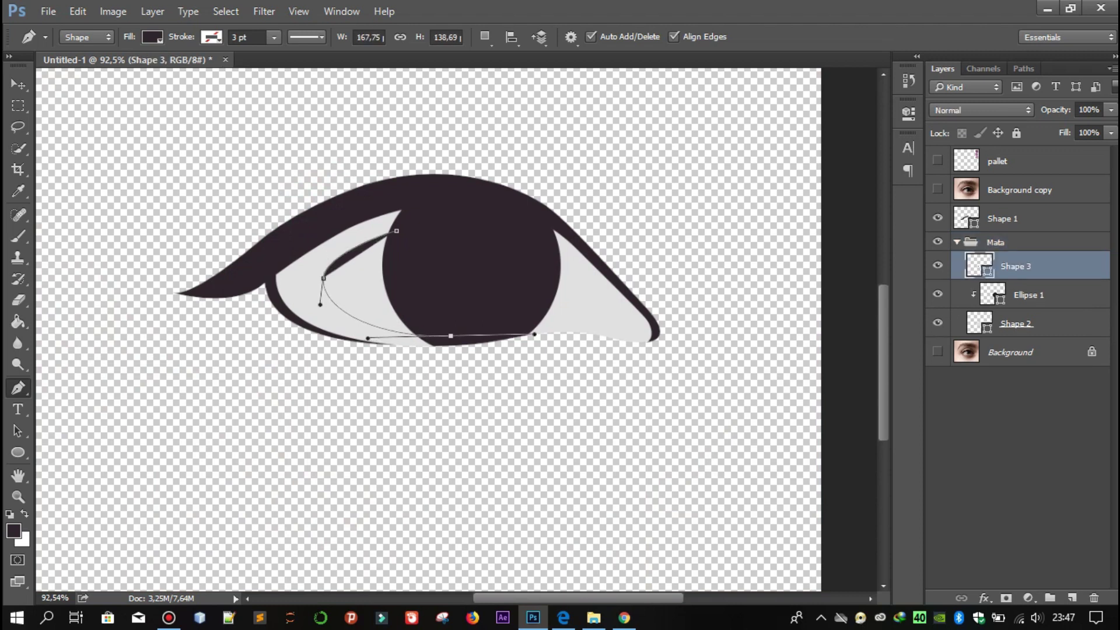
pyautogui.moveTo(588, 315); pyautogui.dragTo(599, 304)
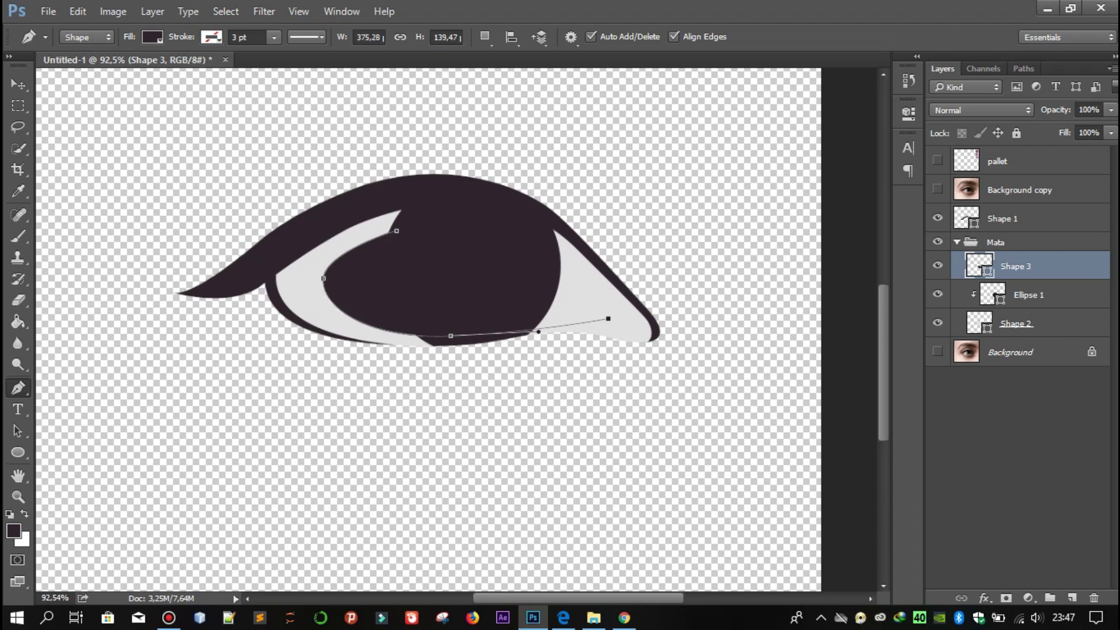
pyautogui.hotkey('ctrl', 'z')
pyautogui.click(599, 323)
pyautogui.moveTo(546, 256); pyautogui.dragTo(494, 236)
pyautogui.moveTo(635, 214); pyautogui.dragTo(673, 252)
# Finish the Shape 3 outline around the outside of the eye and close it
pyautogui.click(689, 337)
pyautogui.click(666, 380)
pyautogui.click(415, 412)
pyautogui.click(246, 356)
pyautogui.click(233, 213)
pyautogui.moveTo(450, 196); pyautogui.dragTo(473, 169)
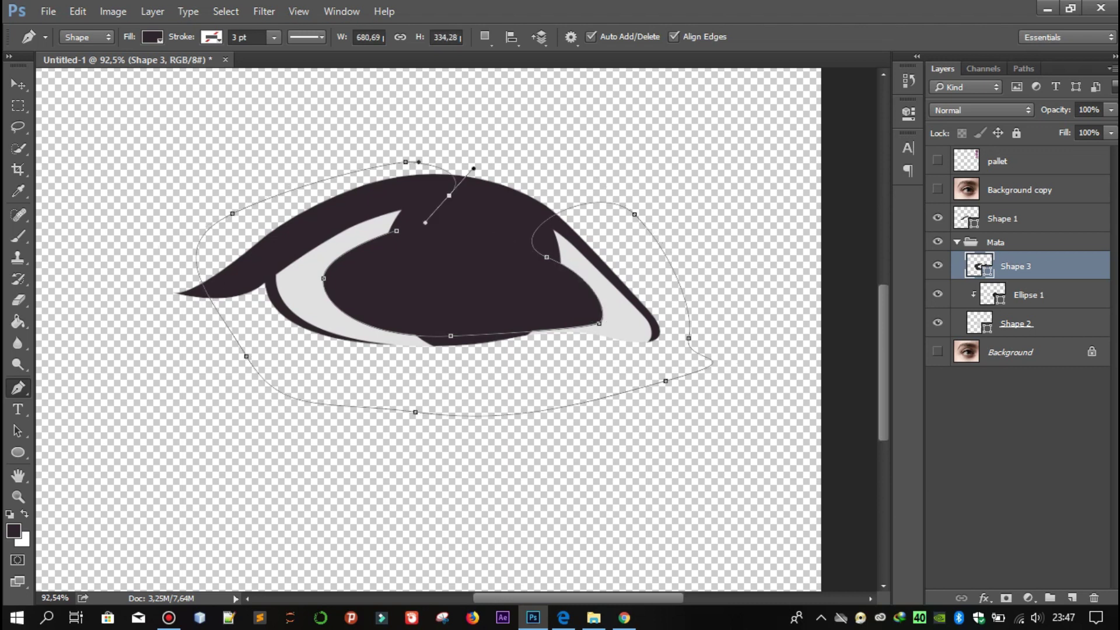
pyautogui.click(396, 231)
# Clip Shape 3 inside the eye white and fill it with grey #d2d2d2
pyautogui.hotkey('ctrl', '[')
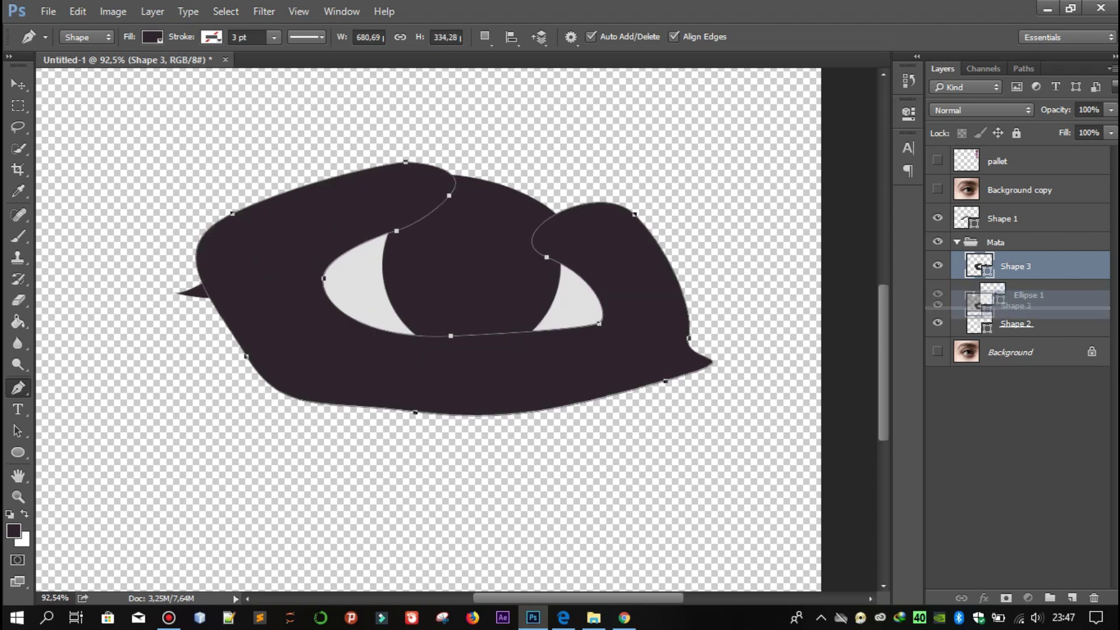
pyautogui.doubleClick(992, 294)
pyautogui.click(577, 292)
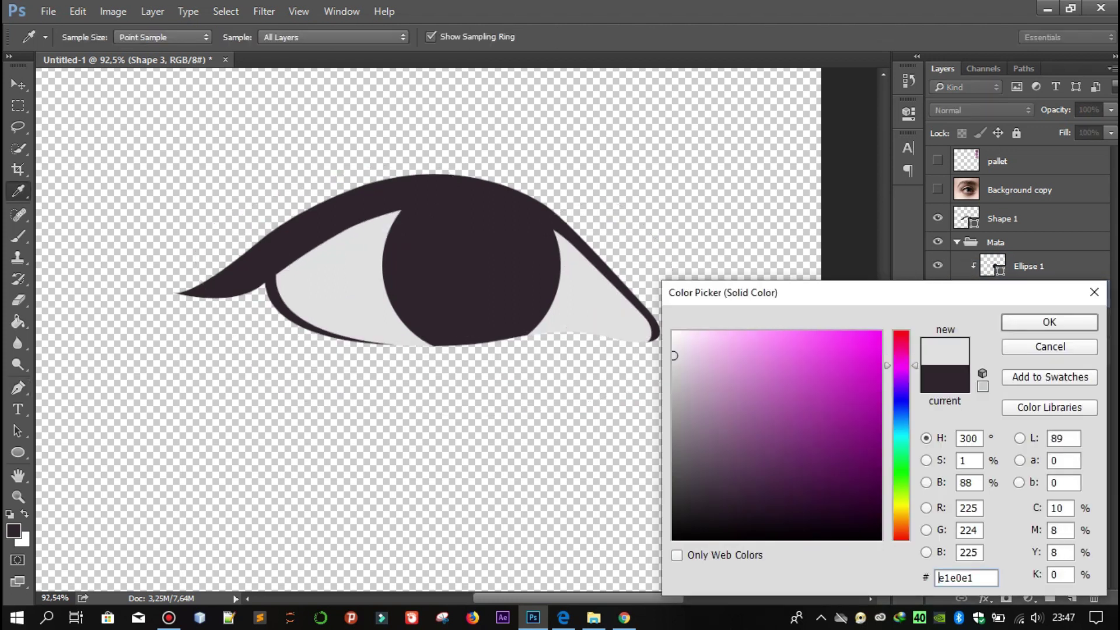
pyautogui.moveTo(674, 355); pyautogui.dragTo(674, 368)
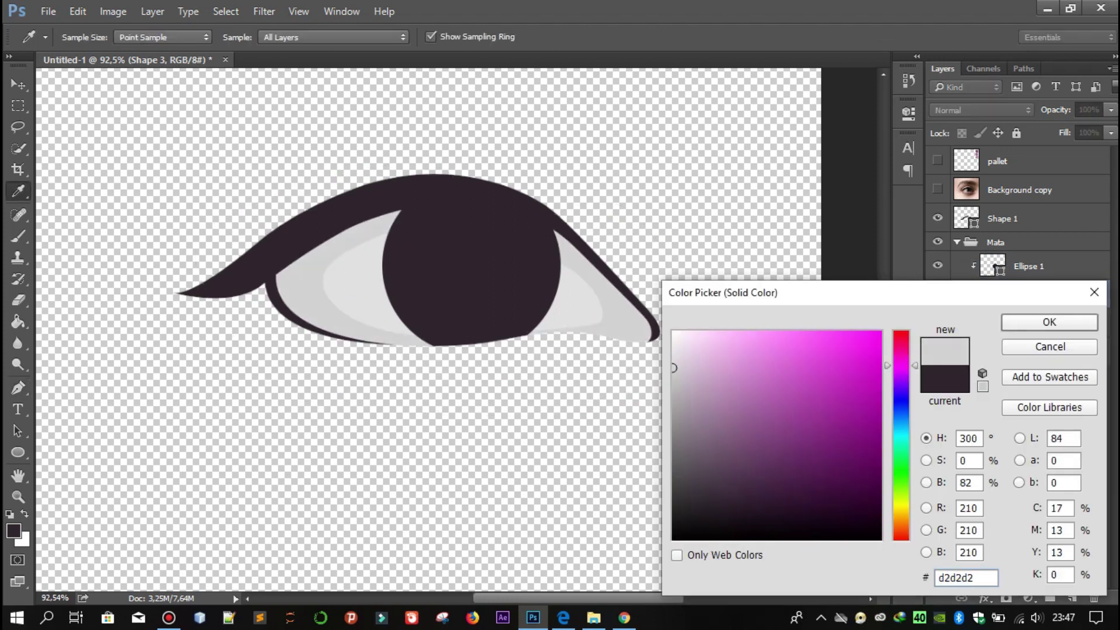
pyautogui.press('Return')
pyautogui.press('p')
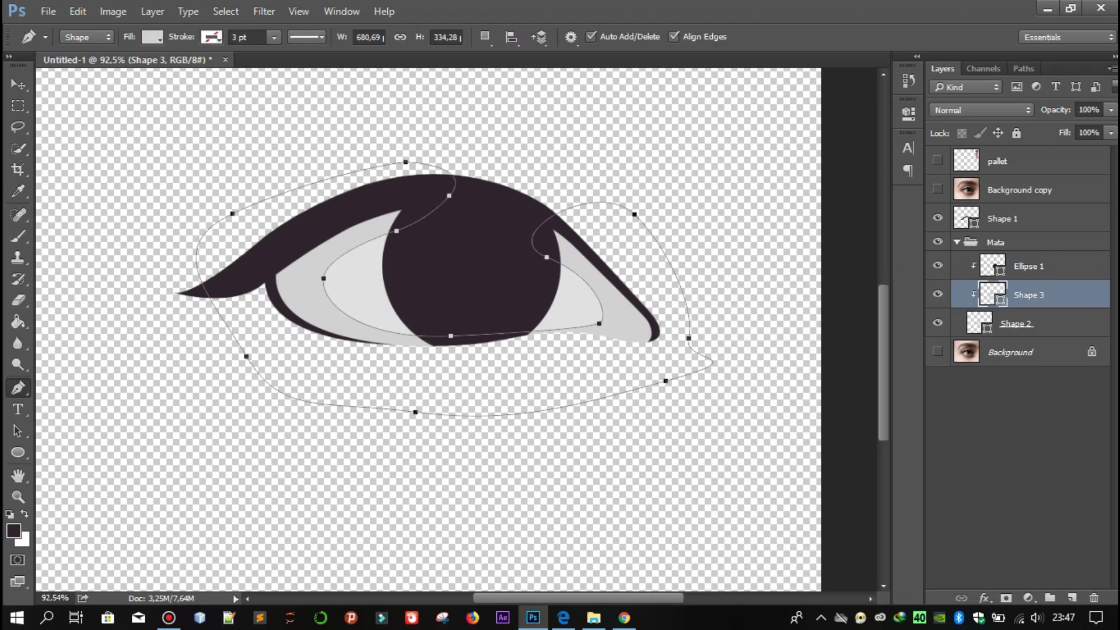
pyautogui.hotkey('alt', ']')
pyautogui.hotkey('alt', ']')
pyautogui.click(938, 189)
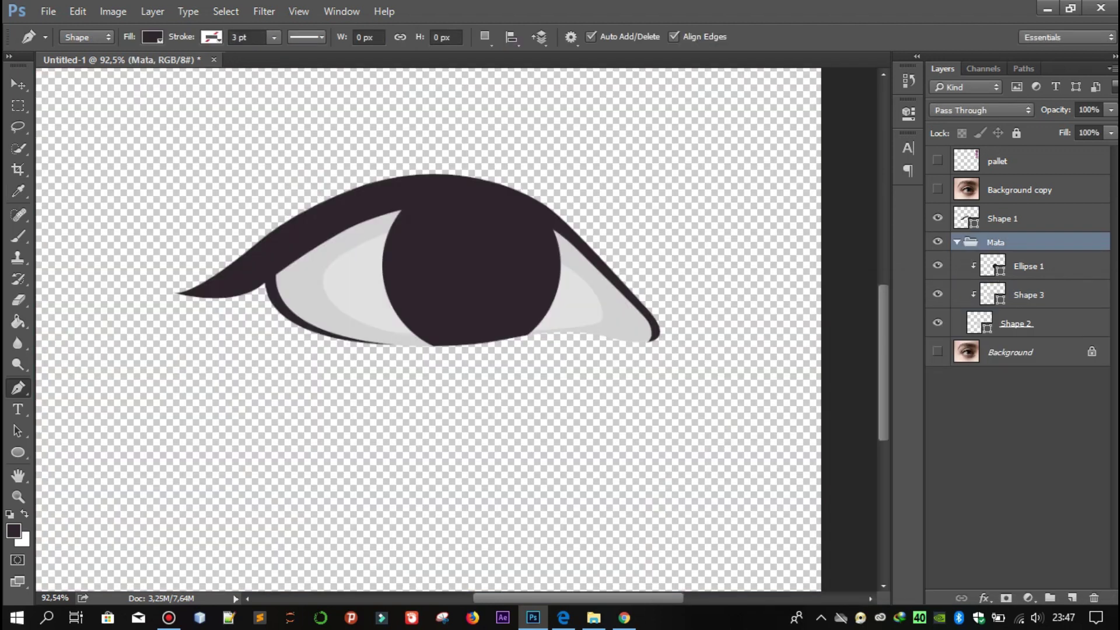
# Pen-draw Shape 4 as a closed band over the top of the eye white
pyautogui.click(242, 327)
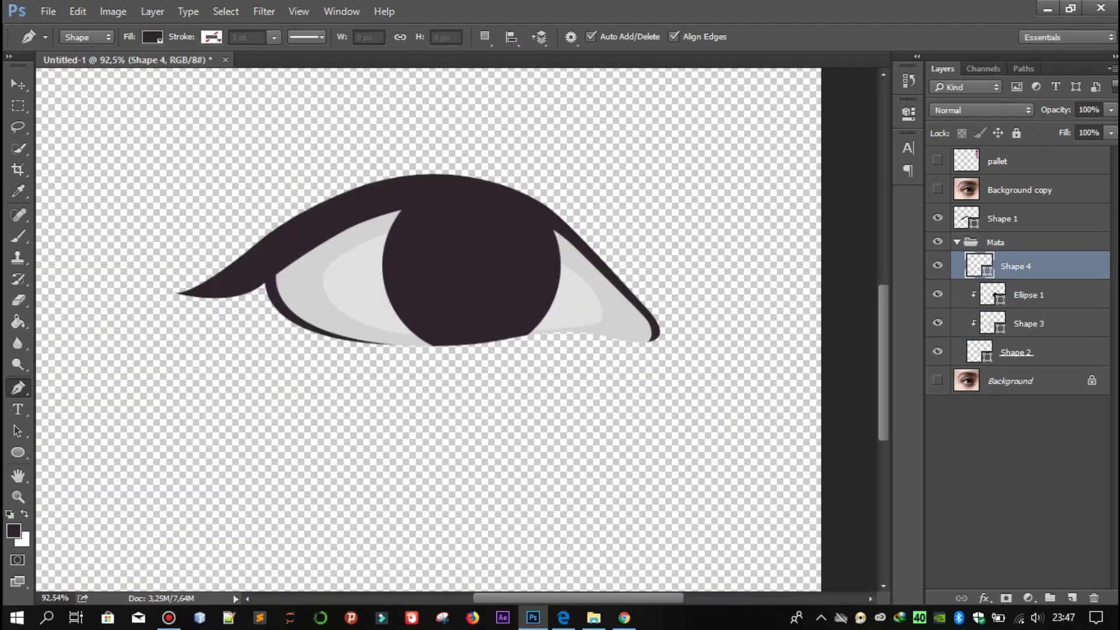
pyautogui.moveTo(452, 231); pyautogui.dragTo(542, 221)
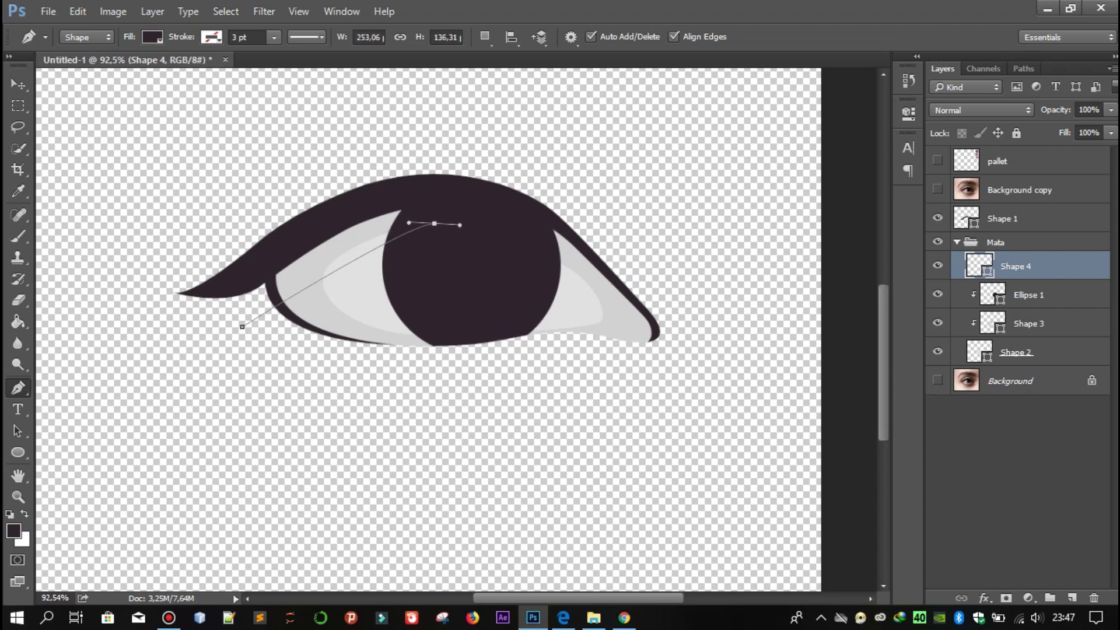
pyautogui.moveTo(659, 386); pyautogui.dragTo(662, 467)
pyautogui.moveTo(720, 270); pyautogui.dragTo(670, 200)
pyautogui.moveTo(554, 149); pyautogui.dragTo(450, 152)
pyautogui.click(264, 182)
pyautogui.click(180, 273)
pyautogui.click(242, 327)
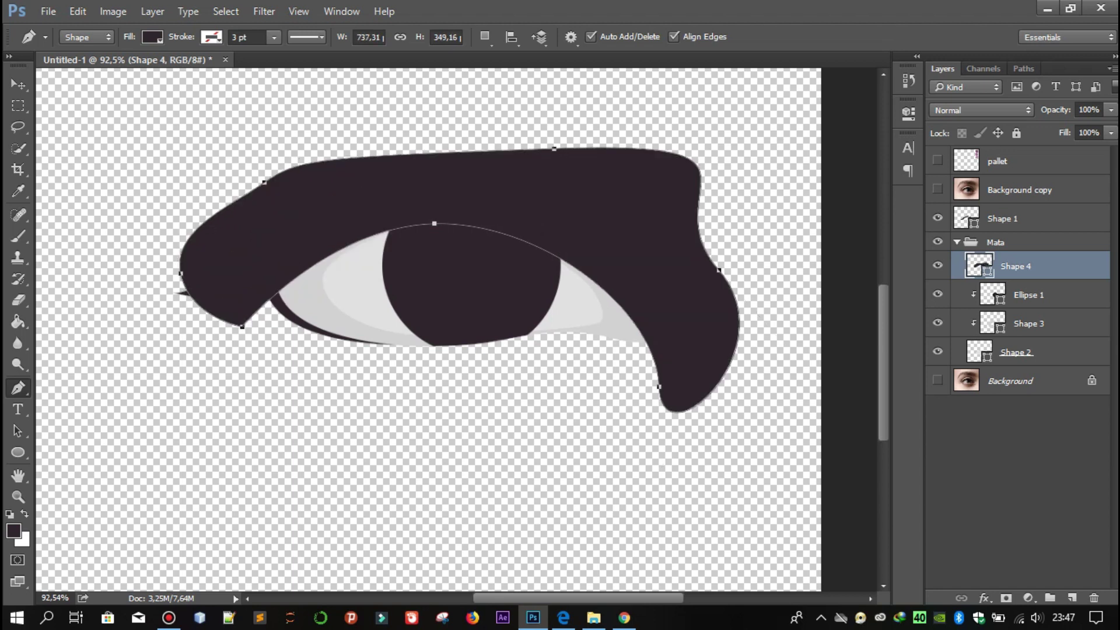
# Clip Shape 4 into the eye and fill it with grey #bbbbbb
pyautogui.moveTo(1016, 266); pyautogui.dragTo(1015, 310)
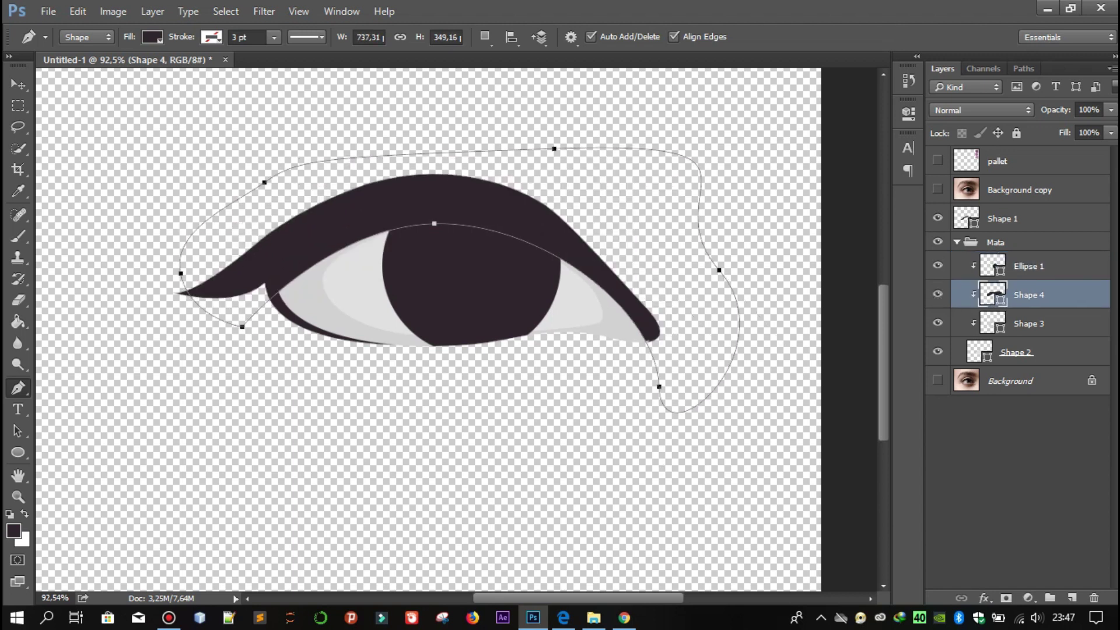
pyautogui.doubleClick(992, 294)
pyautogui.click(303, 309)
pyautogui.moveTo(674, 368); pyautogui.dragTo(674, 389)
pyautogui.click(1049, 322)
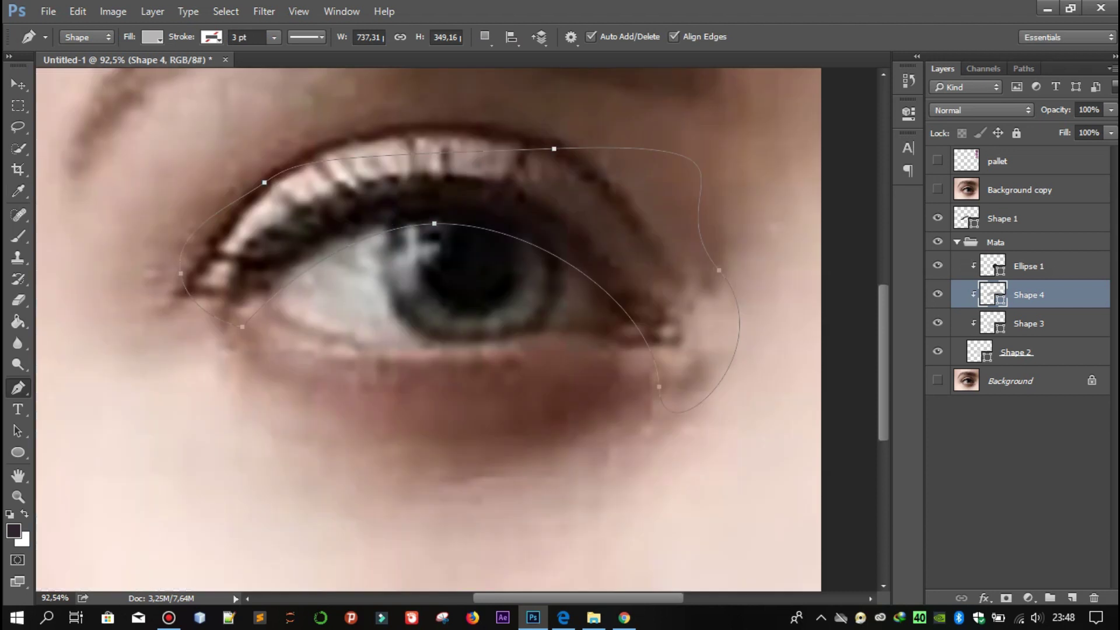
# Select the Mata group and begin pen-drawing the Shape 5 wedge at the outer corner
pyautogui.click(938, 190)
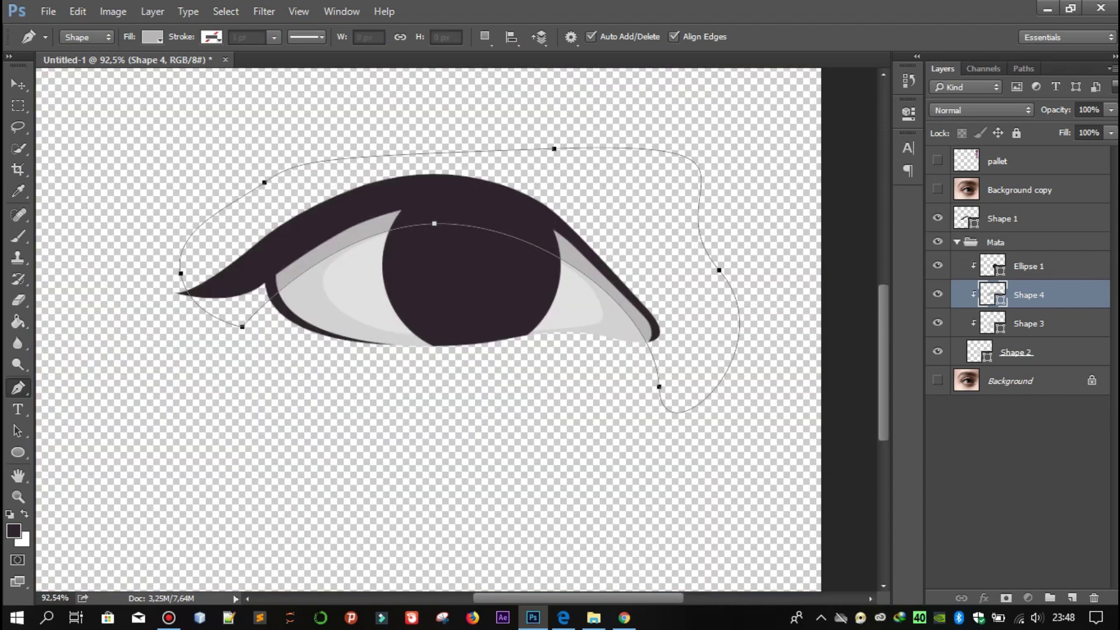
pyautogui.click(995, 243)
pyautogui.click(629, 264)
pyautogui.moveTo(592, 357); pyautogui.dragTo(542, 370)
pyautogui.moveTo(695, 333); pyautogui.dragTo(677, 279)
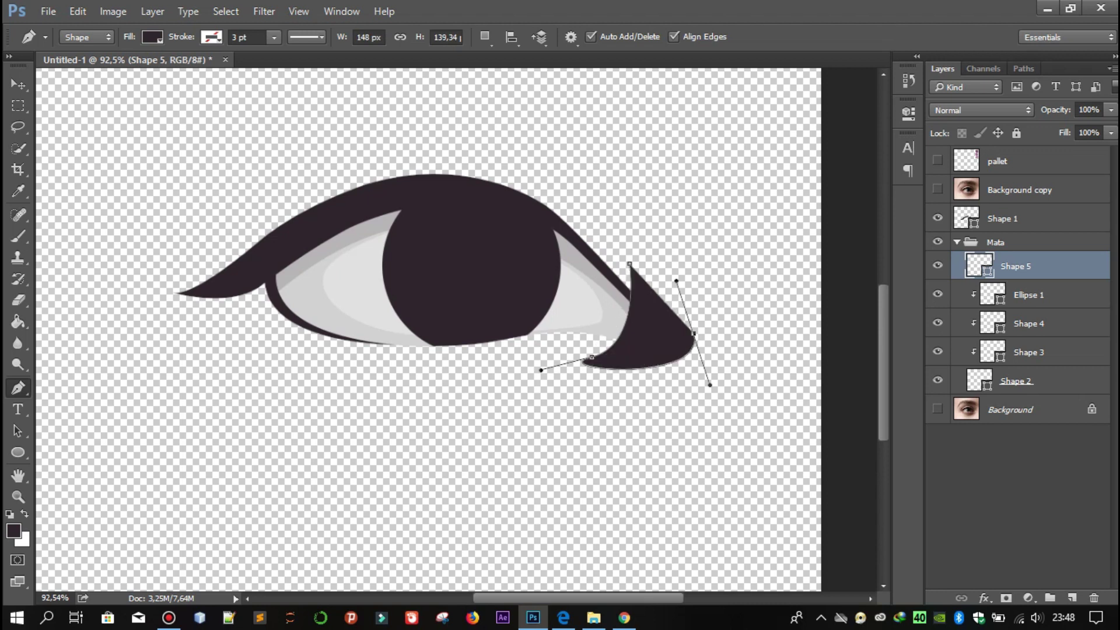
# Close the Shape 5 wedge, clip it into the eye, and fill it red #c64040
pyautogui.click(630, 263)
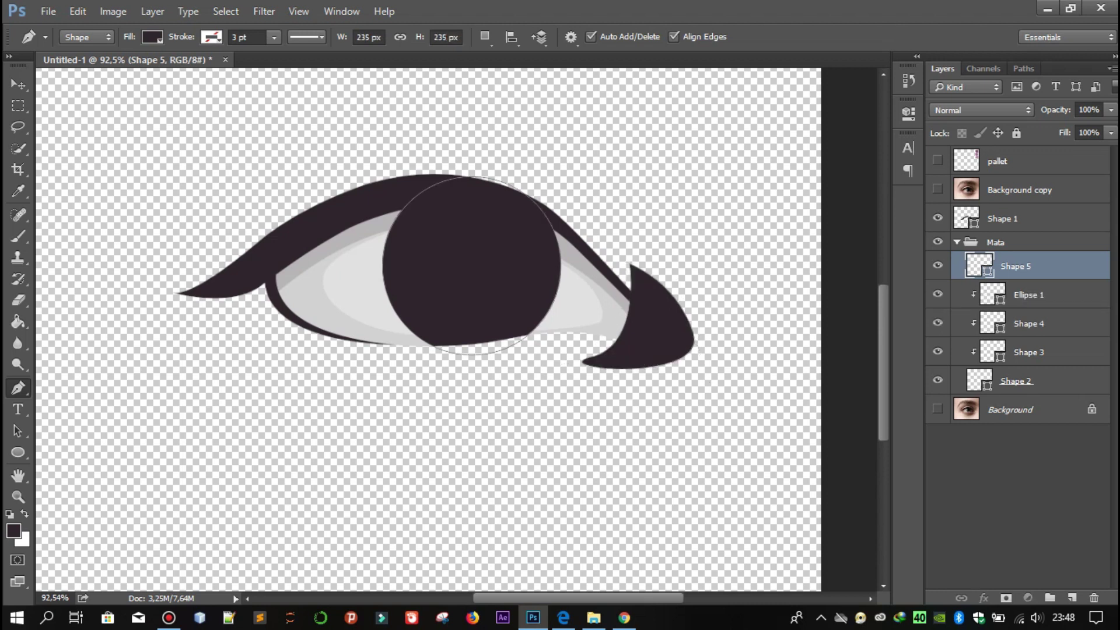
pyautogui.moveTo(1004, 321); pyautogui.dragTo(1003, 309)
pyautogui.doubleClick(993, 294)
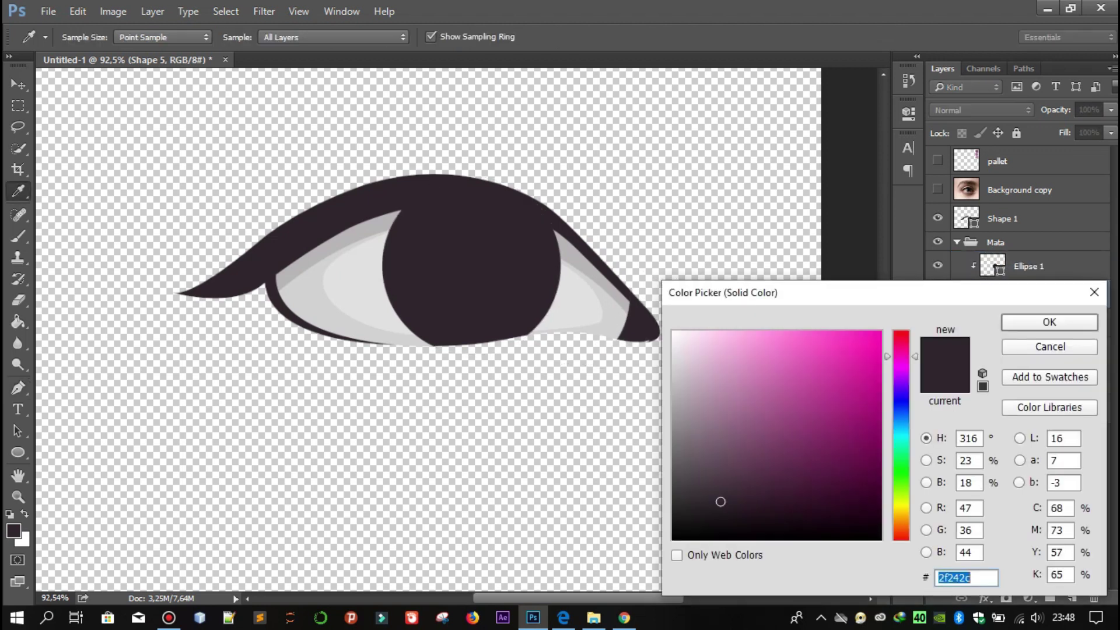
pyautogui.write('2f2424')
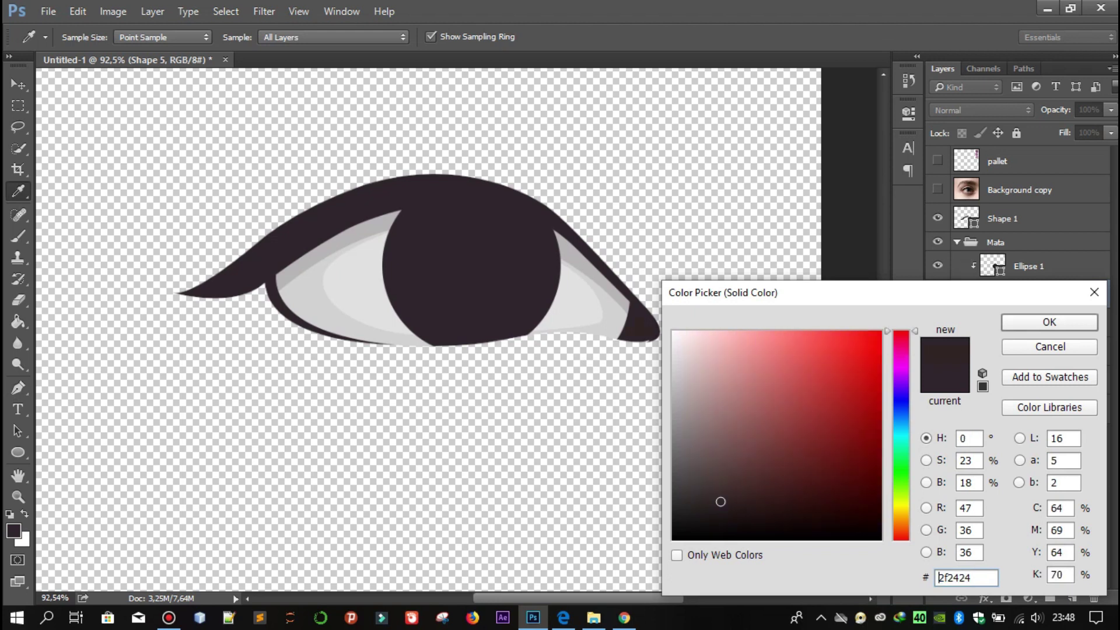
pyautogui.moveTo(815, 380); pyautogui.dragTo(813, 377)
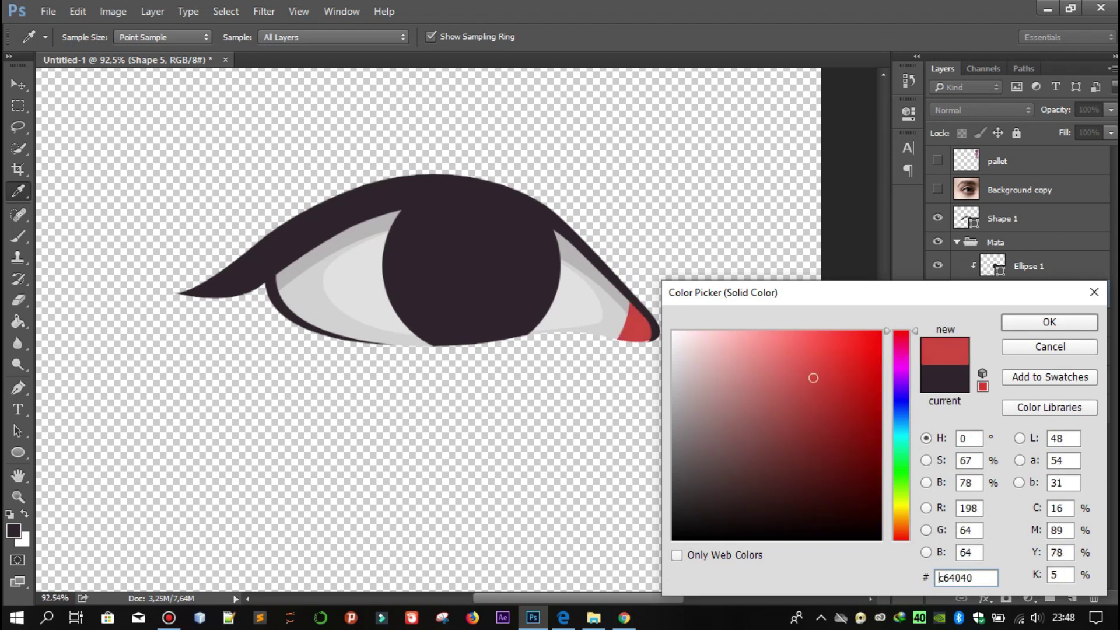
pyautogui.click(1049, 322)
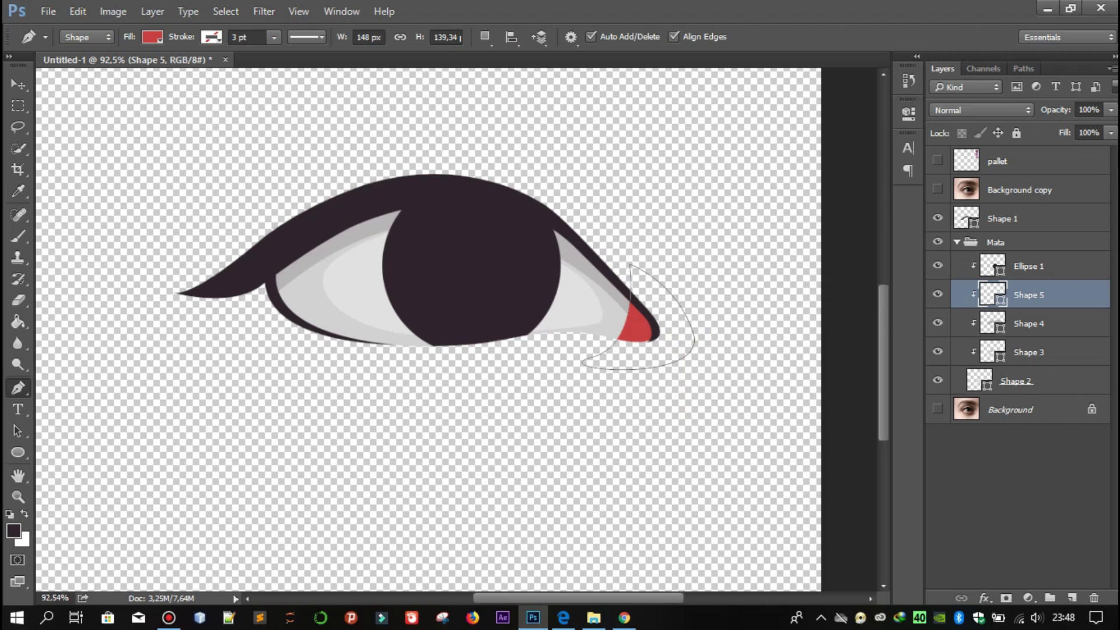
# Reselect the Mata group, then select the Ellipse 1 iris circle layer
pyautogui.click(995, 243)
pyautogui.scroll(-3, 456, 330)
pyautogui.scroll(1, 456, 330)
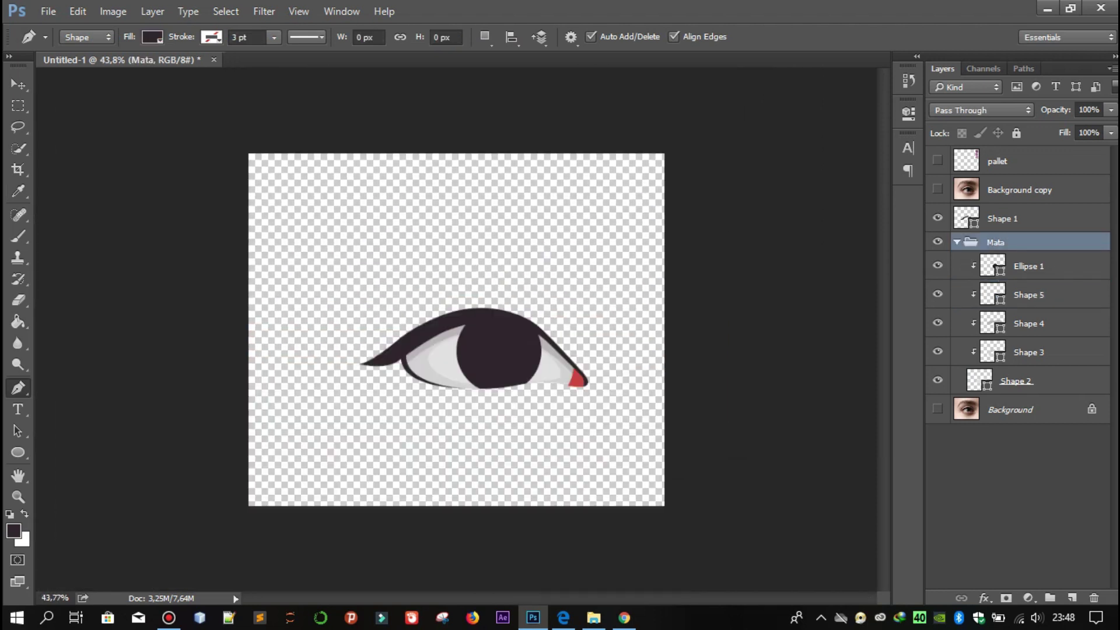
pyautogui.hotkey('ctrl', 's')
pyautogui.press('Escape')
pyautogui.scroll(1, 457, 330)
pyautogui.scroll(4, 473, 379)
pyautogui.hotkey('alt', '[')
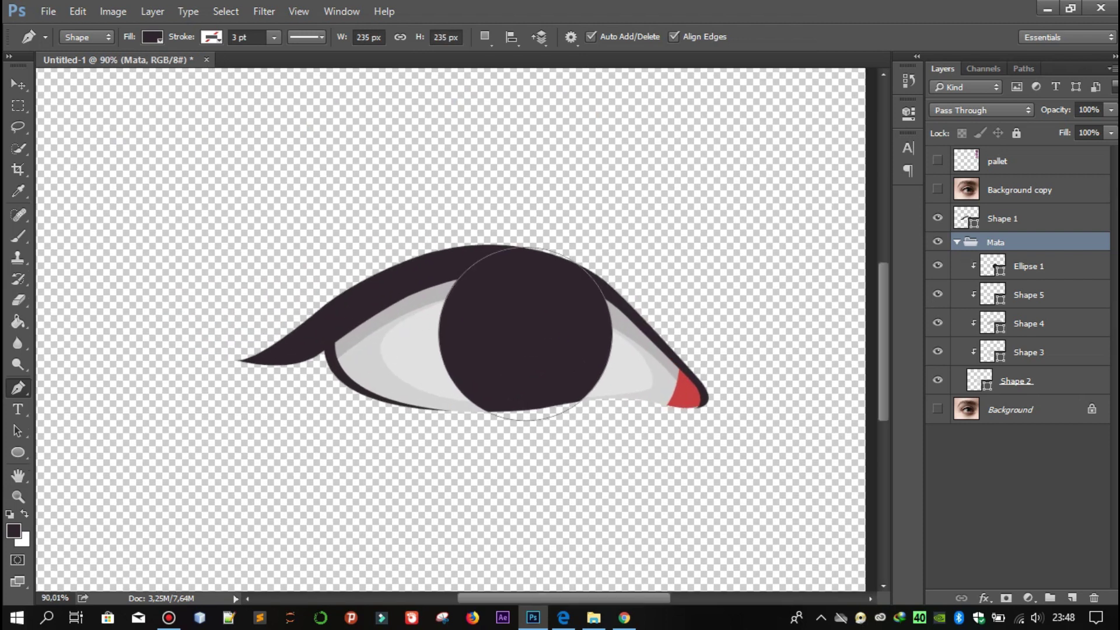
pyautogui.moveTo(526, 326); pyautogui.dragTo(430, 380)
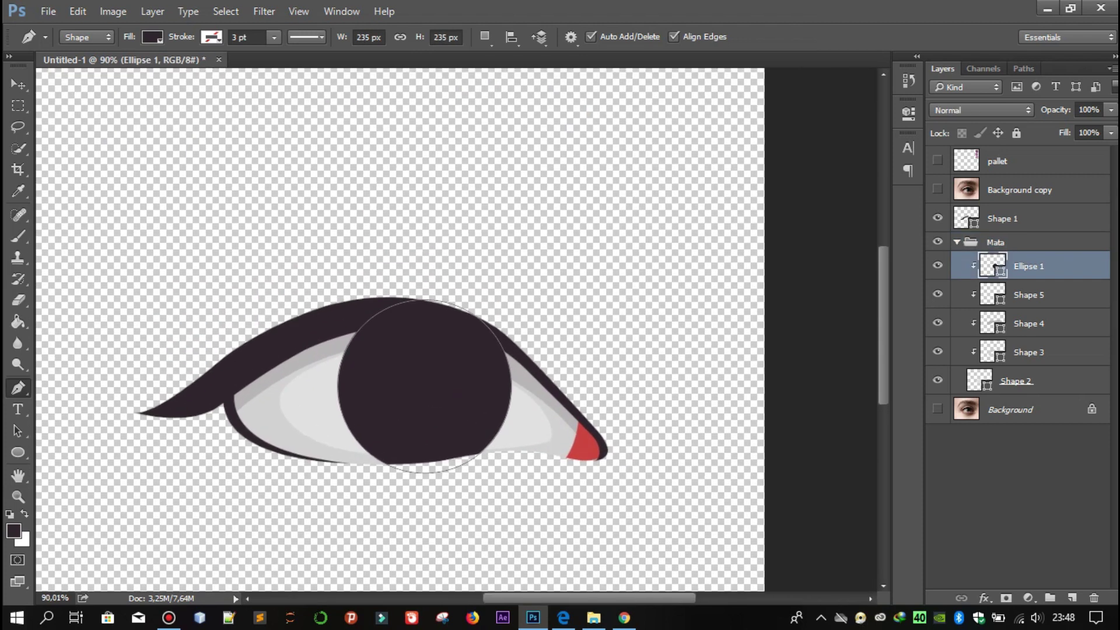
# Duplicate the Ellipse 1 iris circle as Ellipse 1 copy
pyautogui.rightClick(1045, 267)
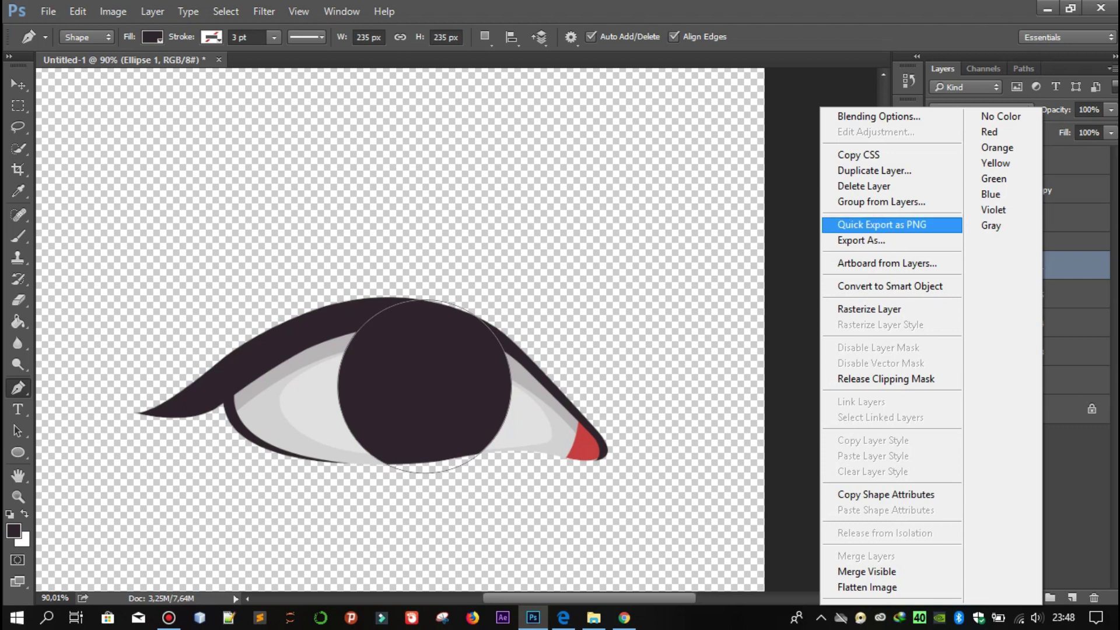
pyautogui.press('Escape')
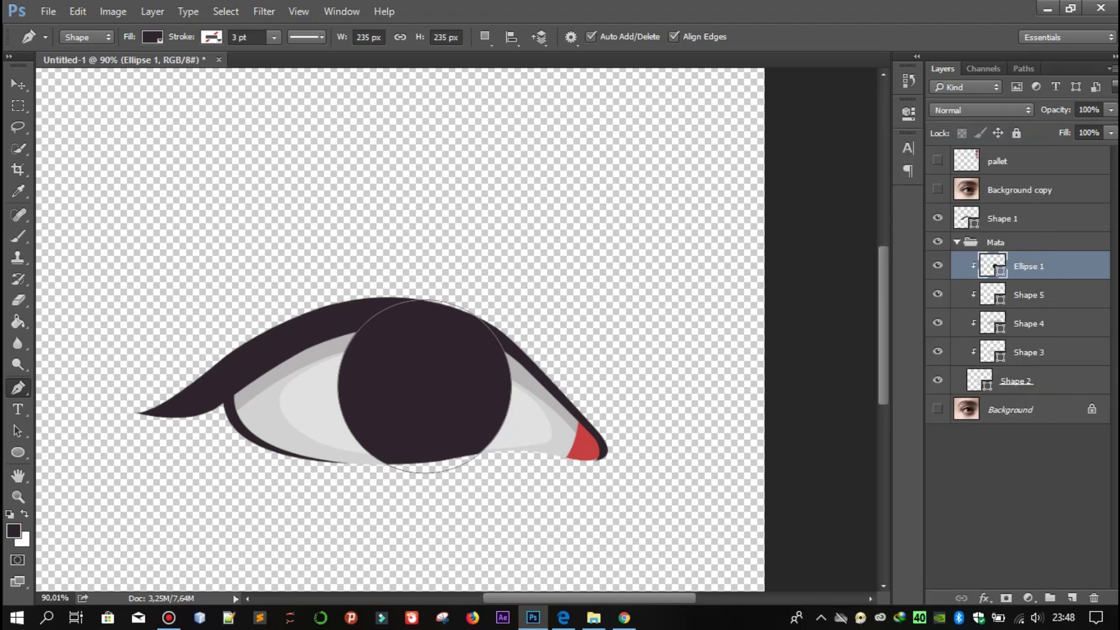
pyautogui.rightClick(1030, 266)
pyautogui.click(846, 179)
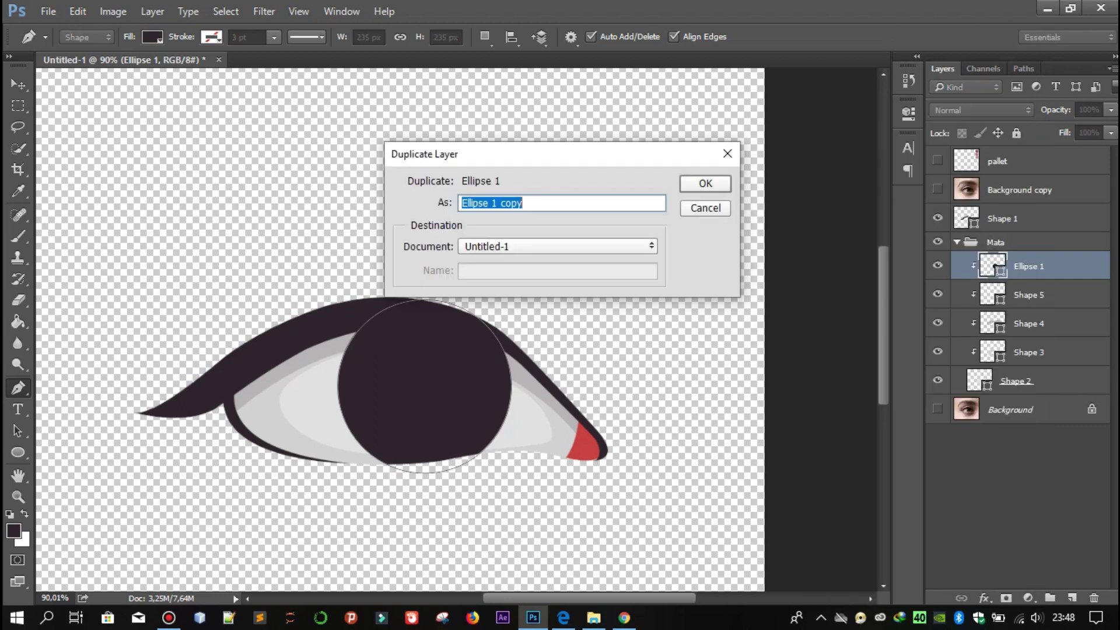
pyautogui.press('Return')
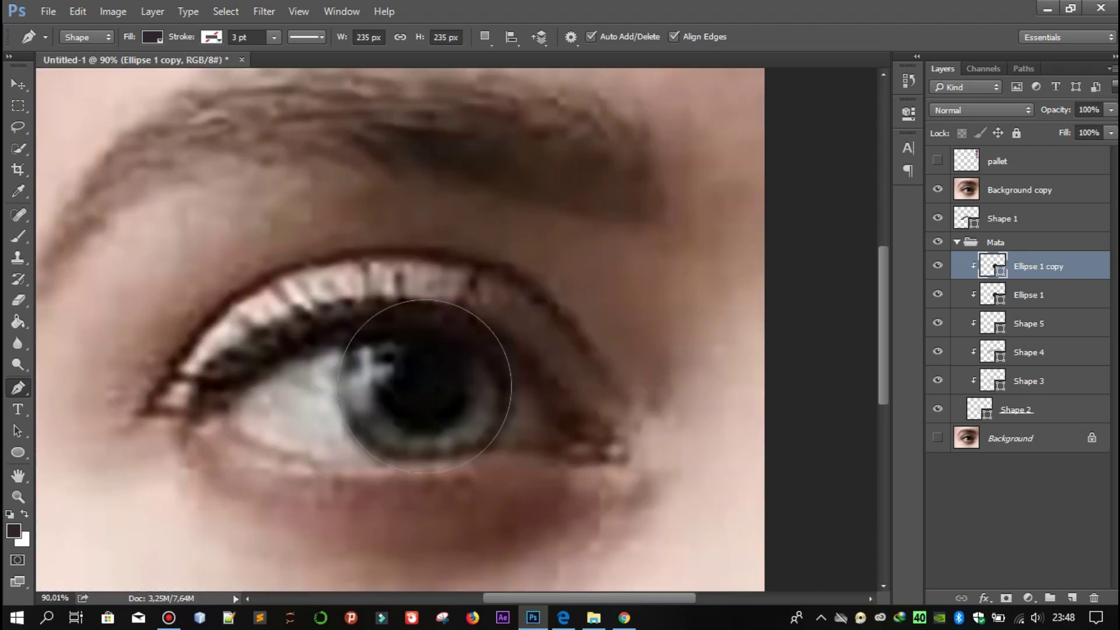
# Fill Ellipse 1 copy with the pallet's purple and hide the pallet layer
pyautogui.scroll(-3, 400, 330)
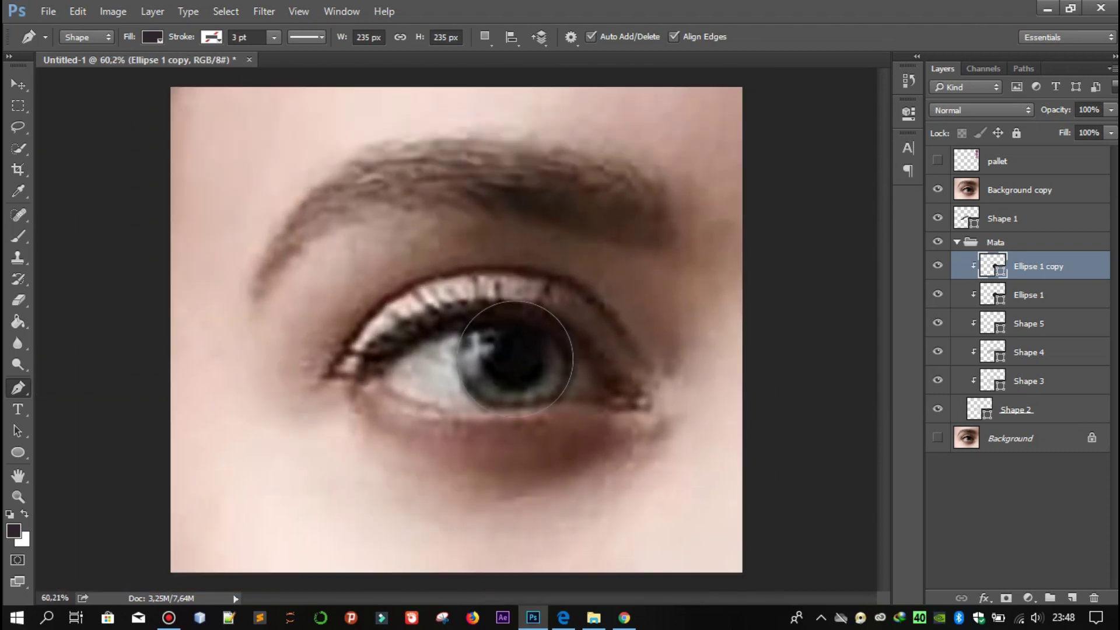
pyautogui.doubleClick(992, 266)
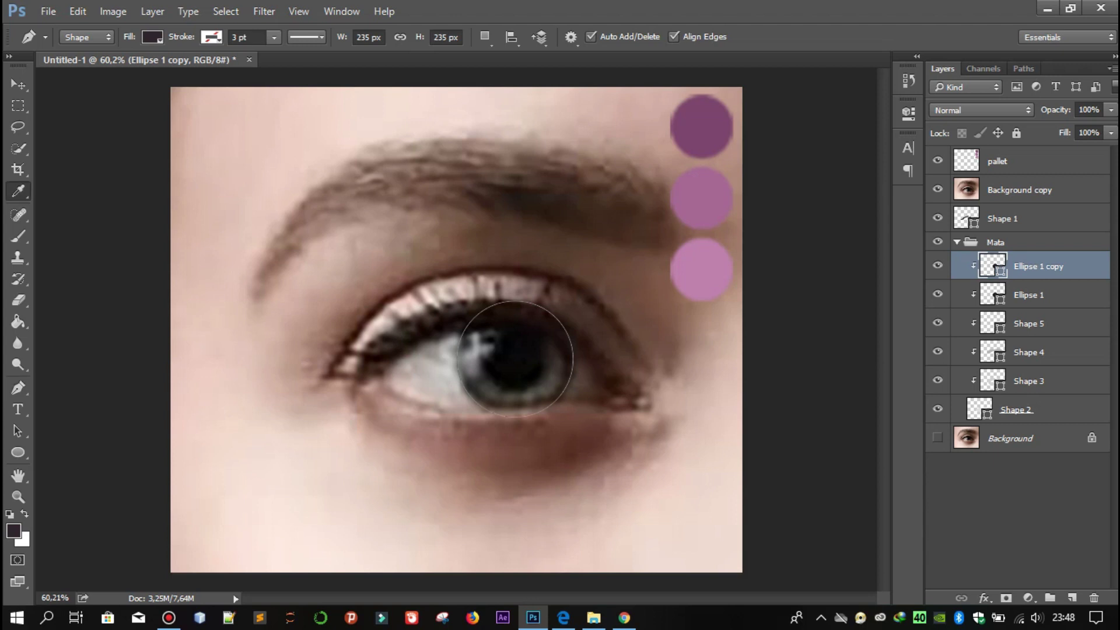
pyautogui.click(1049, 322)
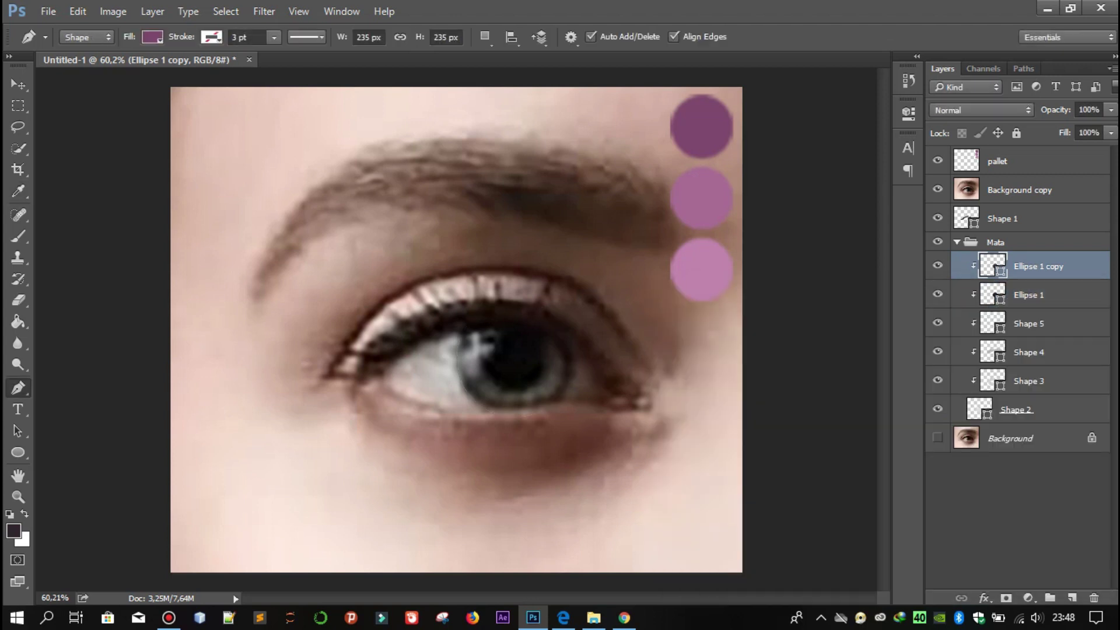
pyautogui.click(937, 161)
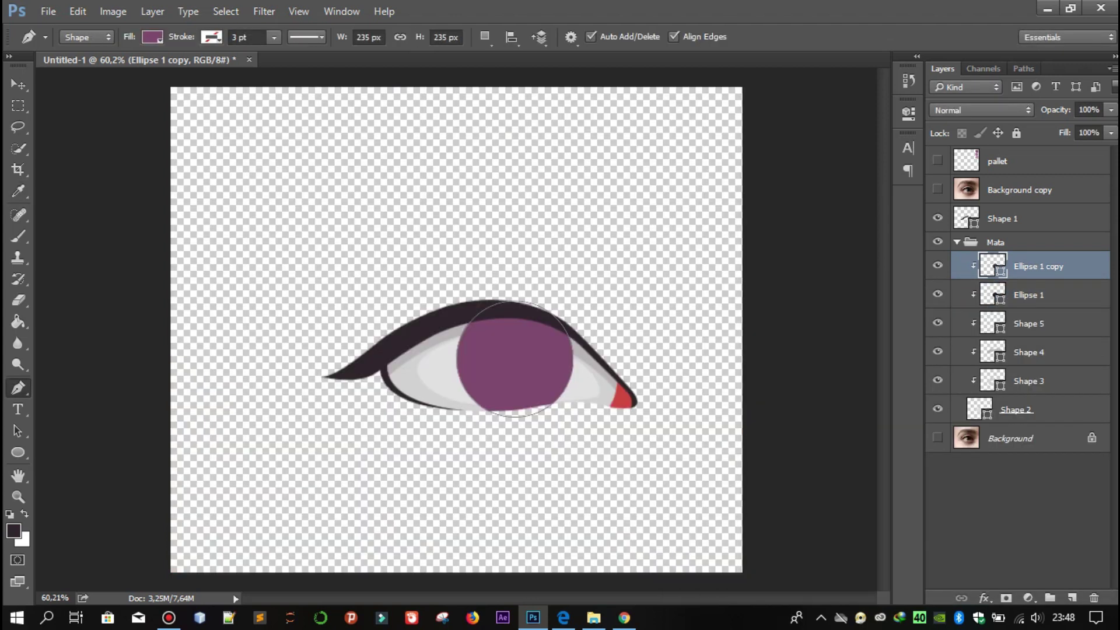
pyautogui.scroll(5, 518, 322)
# Scale the purple Ellipse 1 copy to about 93% around its centre, leaving a dark rim
pyautogui.keyDown('ctrl'); pyautogui.click(580, 287); pyautogui.keyUp('ctrl')
pyautogui.hotkey('ctrl', 't')
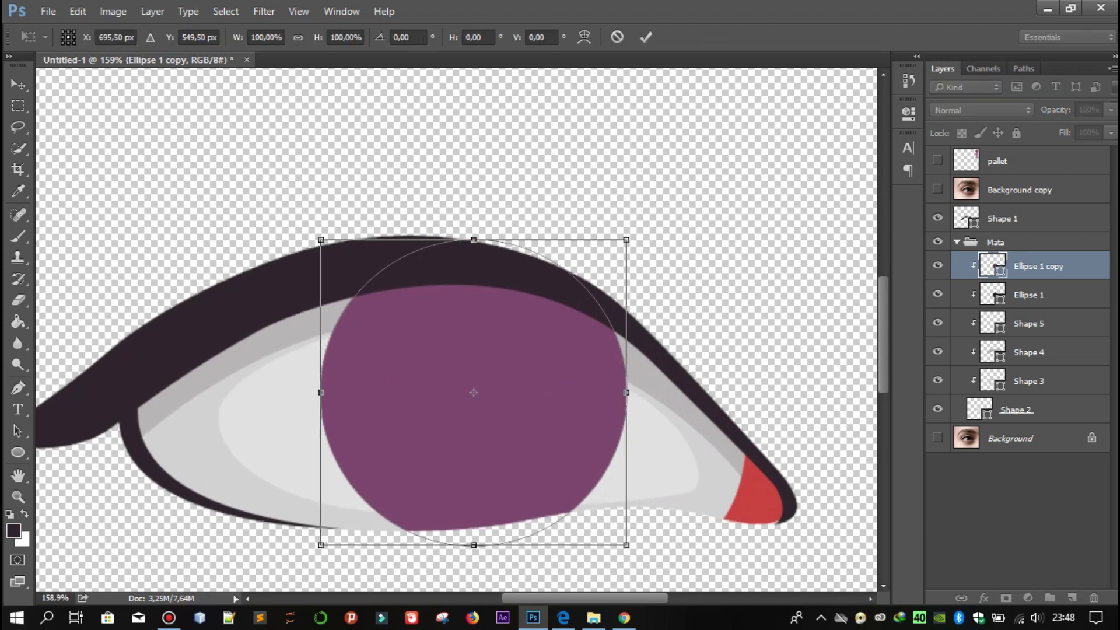
pyautogui.scroll(1, 632, 223)
pyautogui.moveTo(722, 160); pyautogui.dragTo(709, 173)
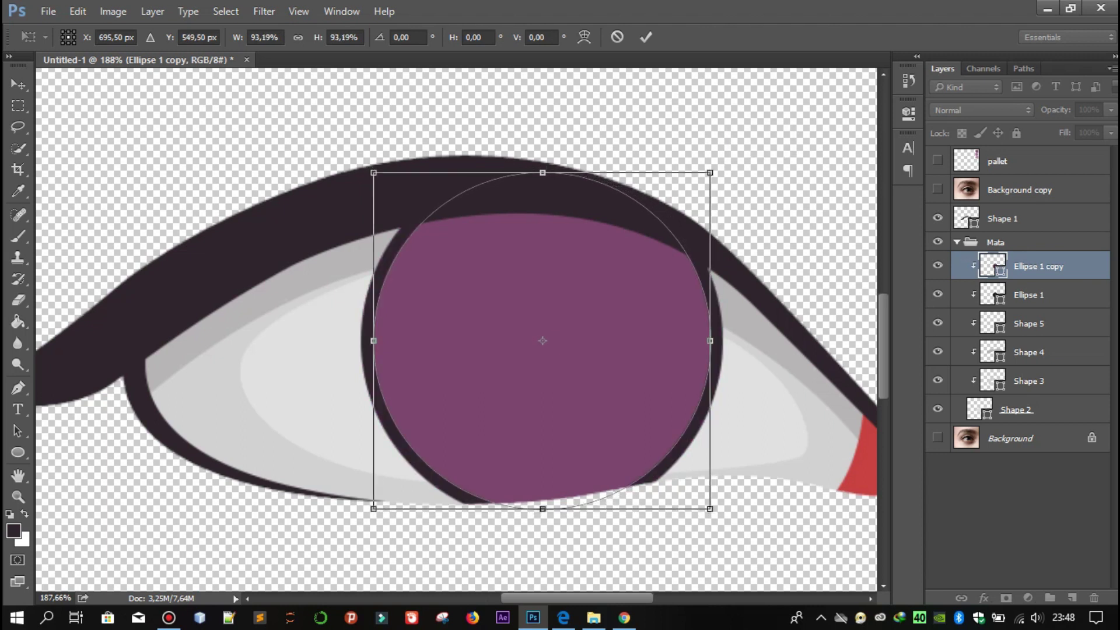
pyautogui.press('p')
pyautogui.press('Return')
pyautogui.hotkey('alt', ']')
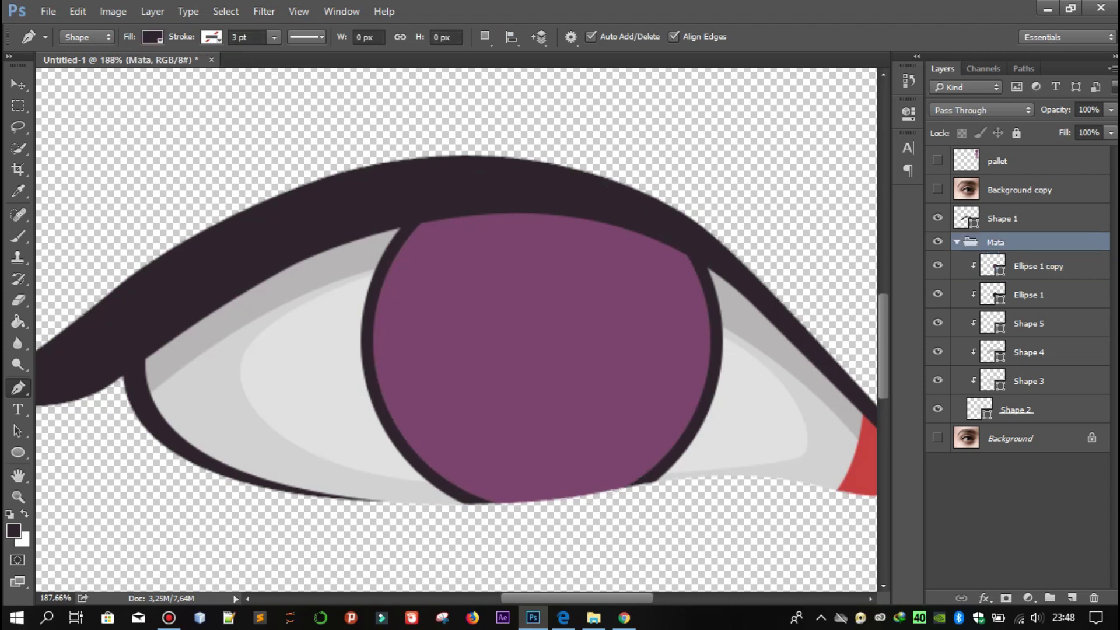
pyautogui.scroll(-3, 621, 207)
pyautogui.scroll(1, 456, 329)
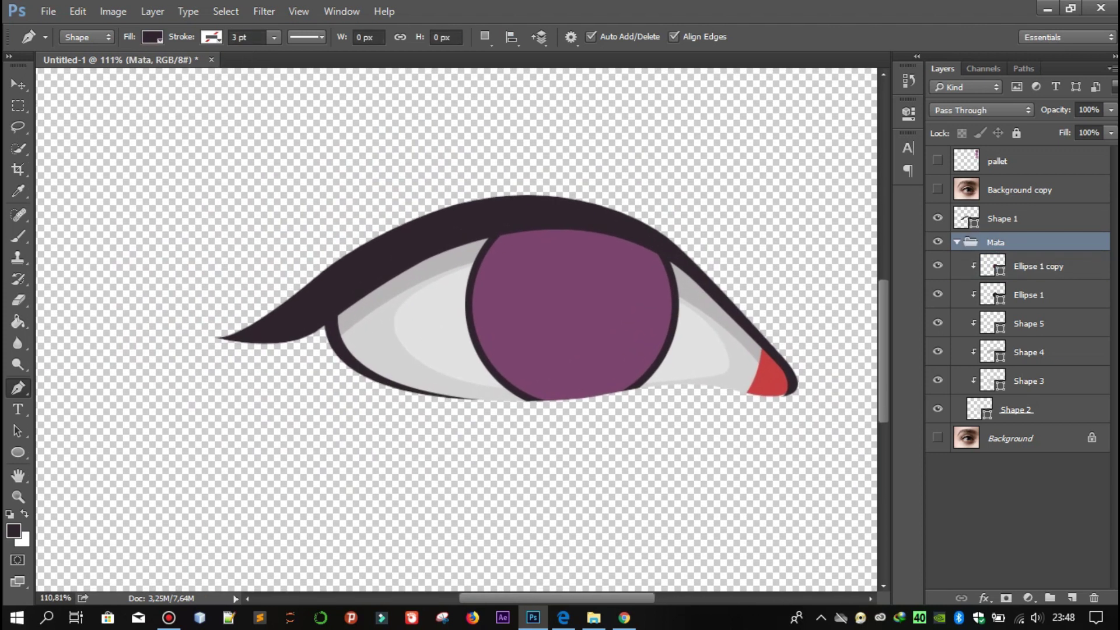
pyautogui.hotkey('alt', '[')
pyautogui.hscroll(1, 459, 329)
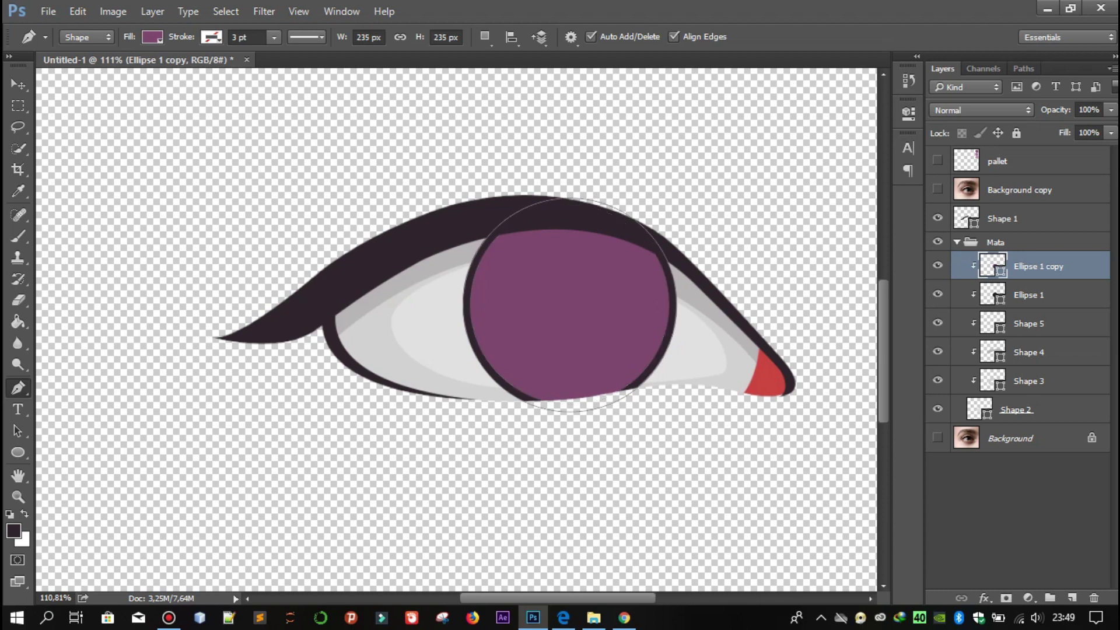
# Duplicate the dark iris circle as Ellipse 1 copy 2 and move it above the purple iris
pyautogui.click(1027, 295)
pyautogui.rightClick(1027, 295)
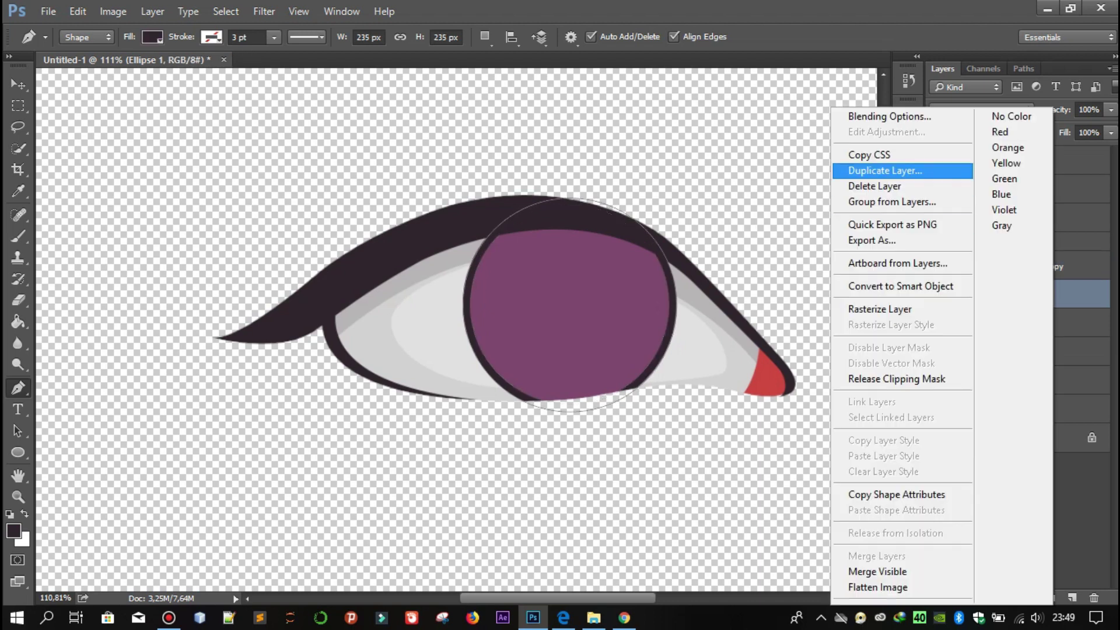
pyautogui.click(885, 170)
pyautogui.click(708, 183)
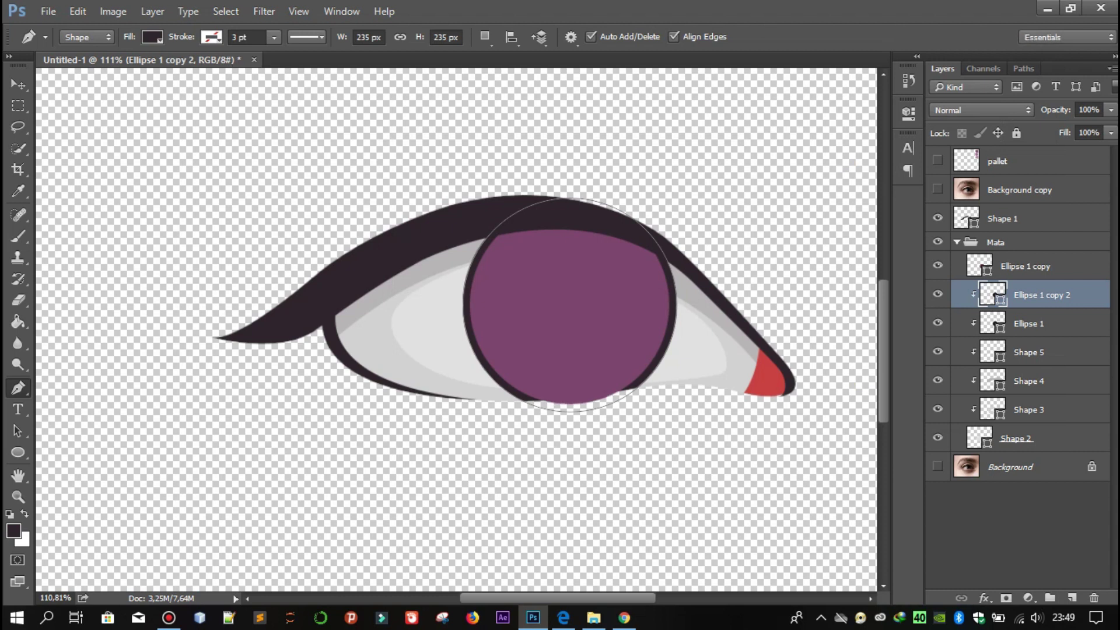
pyautogui.hotkey('alt', ']')
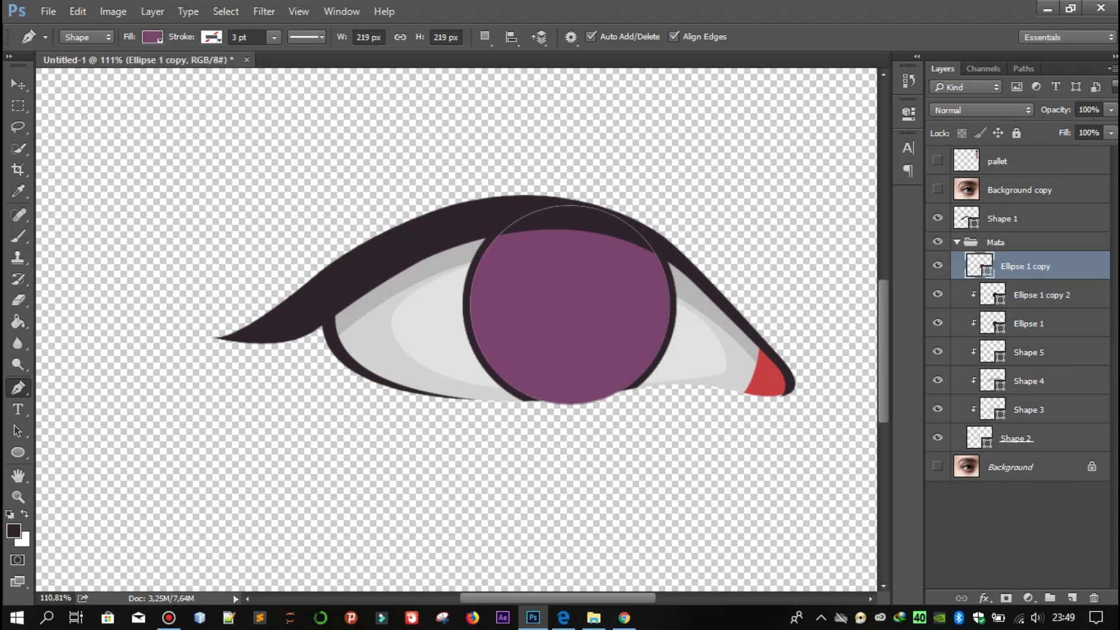
pyautogui.click(937, 265)
pyautogui.click(937, 266)
pyautogui.hotkey('alt', '[')
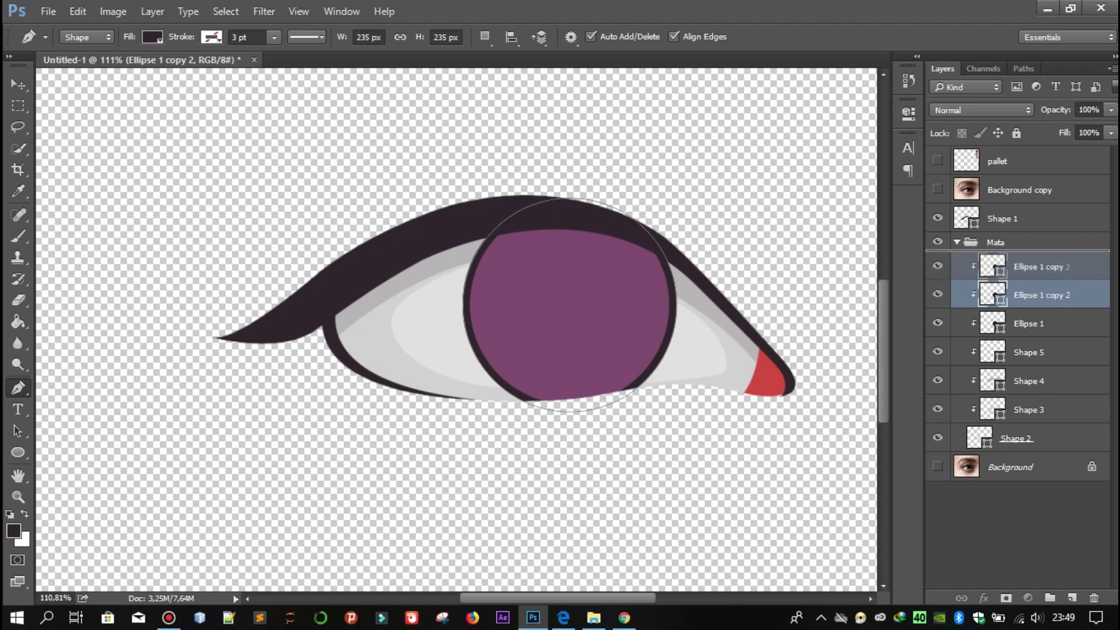
pyautogui.hotkey('ctrl', ']')
# Scale the dark circle to about 52% to match the photo's pupil, then hide the photo
pyautogui.click(937, 190)
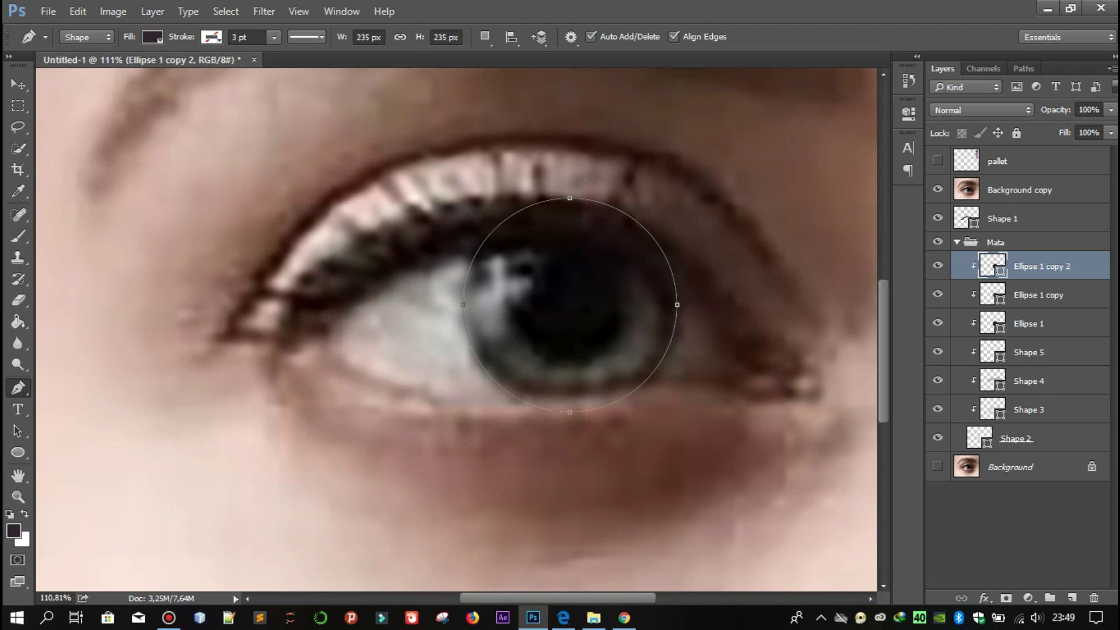
pyautogui.hotkey('ctrl', 't')
pyautogui.moveTo(677, 198); pyautogui.dragTo(628, 247)
pyautogui.moveTo(627, 247); pyautogui.dragTo(626, 250)
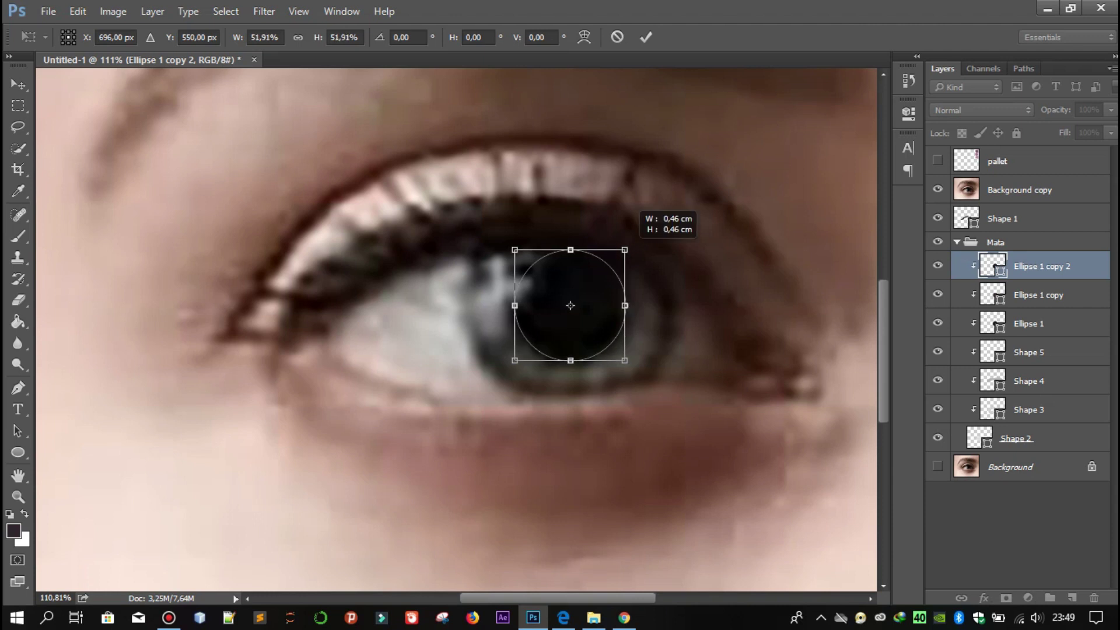
pyautogui.click(645, 37)
pyautogui.press('p')
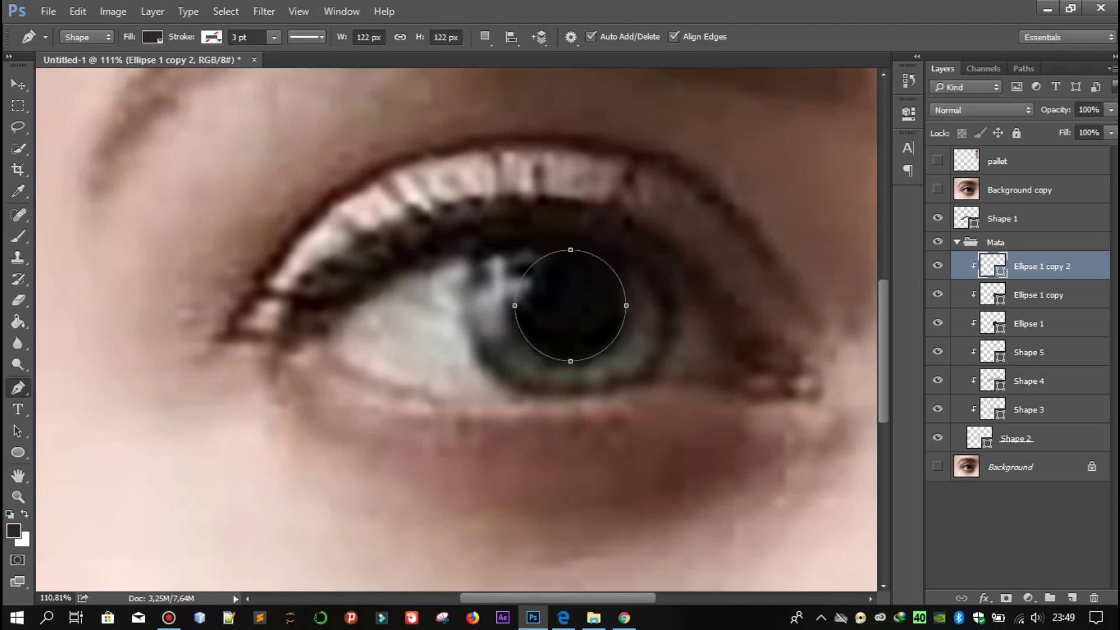
pyautogui.click(937, 189)
pyautogui.click(1004, 241)
pyautogui.keyDown('alt'); pyautogui.scroll(-5, 682, 267); pyautogui.keyUp('alt')
pyautogui.keyDown('alt'); pyautogui.scroll(4, 683, 268); pyautogui.keyUp('alt')
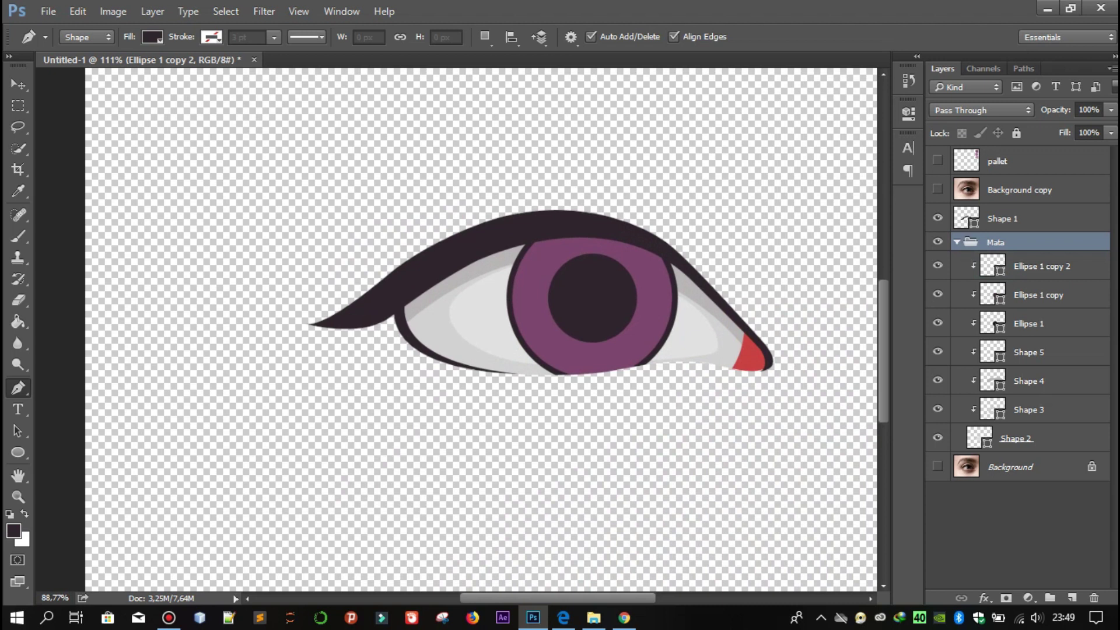
pyautogui.keyDown('alt'); pyautogui.scroll(1, 683, 269); pyautogui.keyUp('alt')
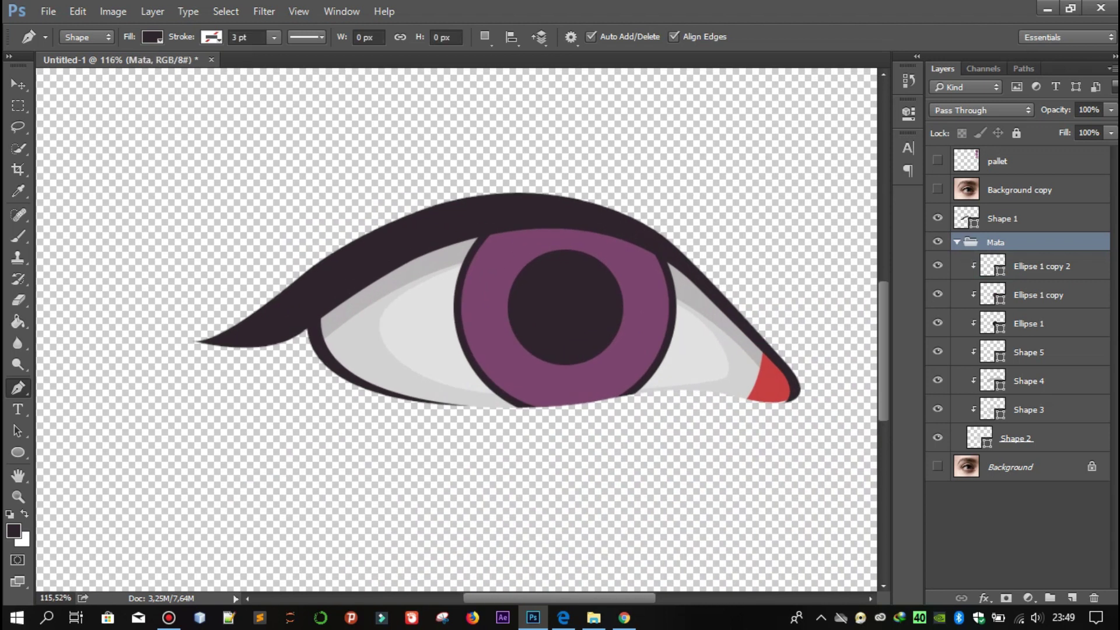
pyautogui.keyDown('alt'); pyautogui.scroll(1, 502, 406); pyautogui.keyUp('alt')
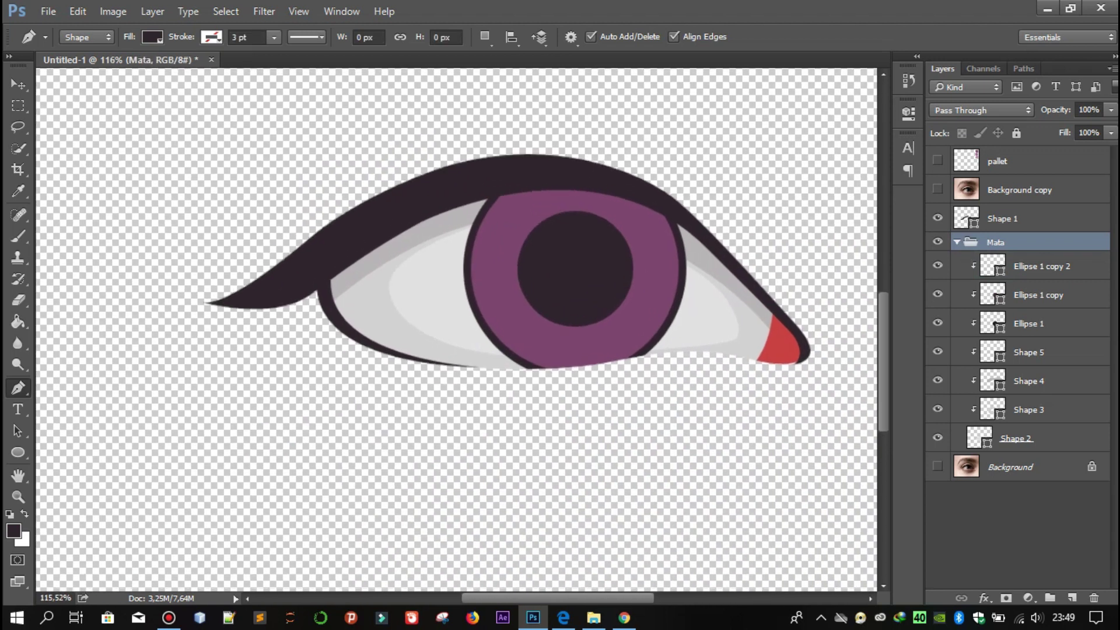
pyautogui.keyDown('alt'); pyautogui.scroll(1, 503, 406); pyautogui.keyUp('alt')
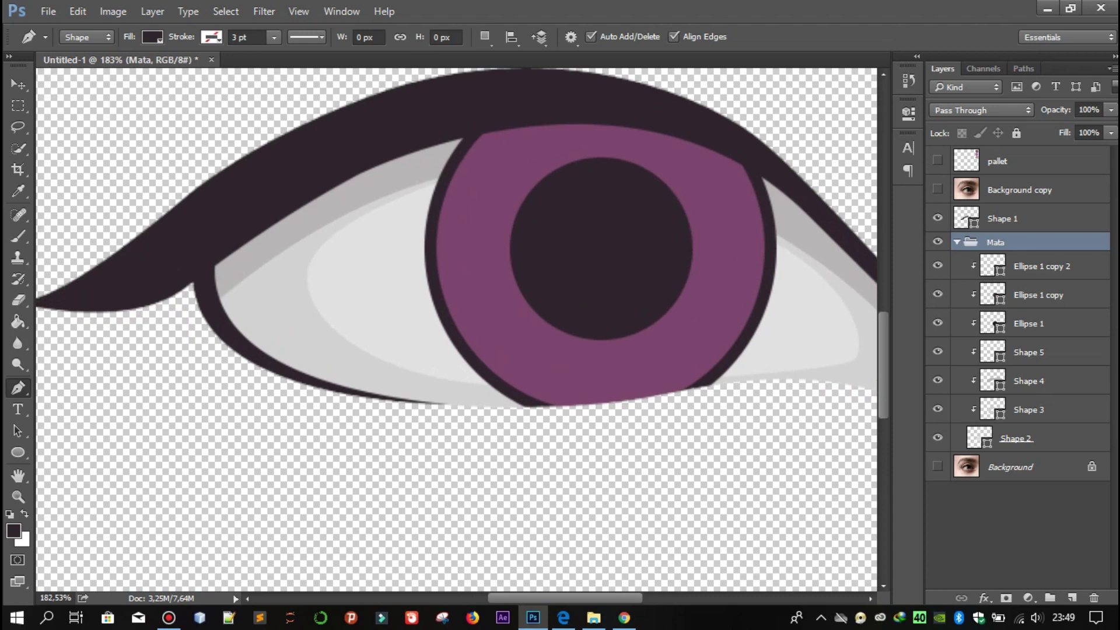
# Pen-draw a crescent shape curving along the lower-left inside of the iris
pyautogui.click(440, 263)
pyautogui.click(498, 254)
pyautogui.moveTo(502, 255); pyautogui.dragTo(513, 259)
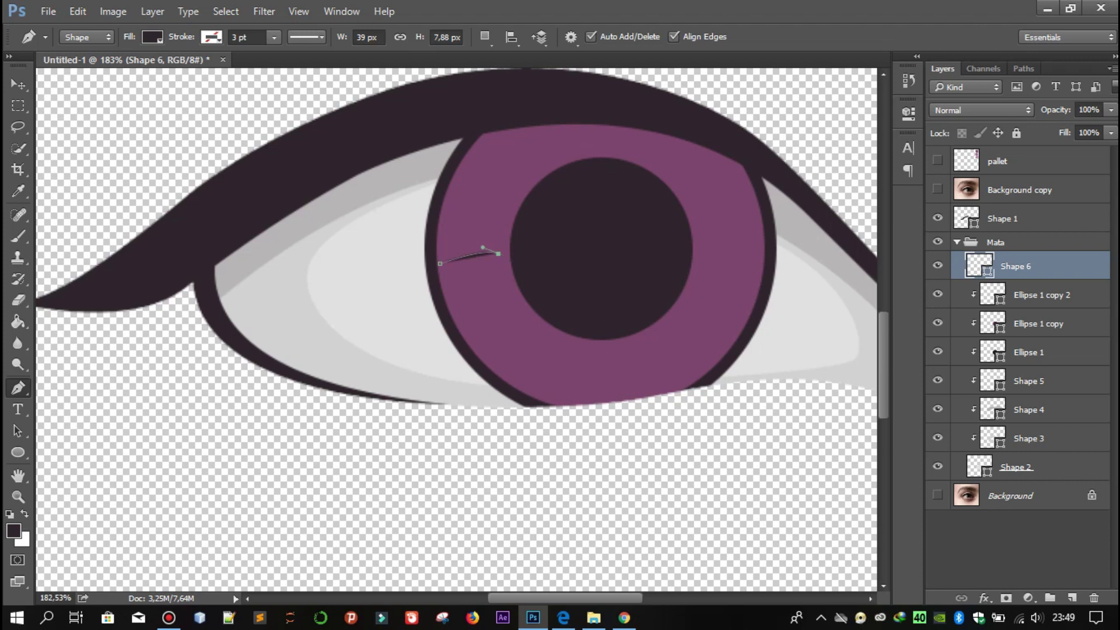
pyautogui.moveTo(682, 371)
pyautogui.mouseDown()
pyautogui.moveTo(858, 357)
pyautogui.moveTo(849, 330)
pyautogui.mouseUp()
pyautogui.click(681, 371)
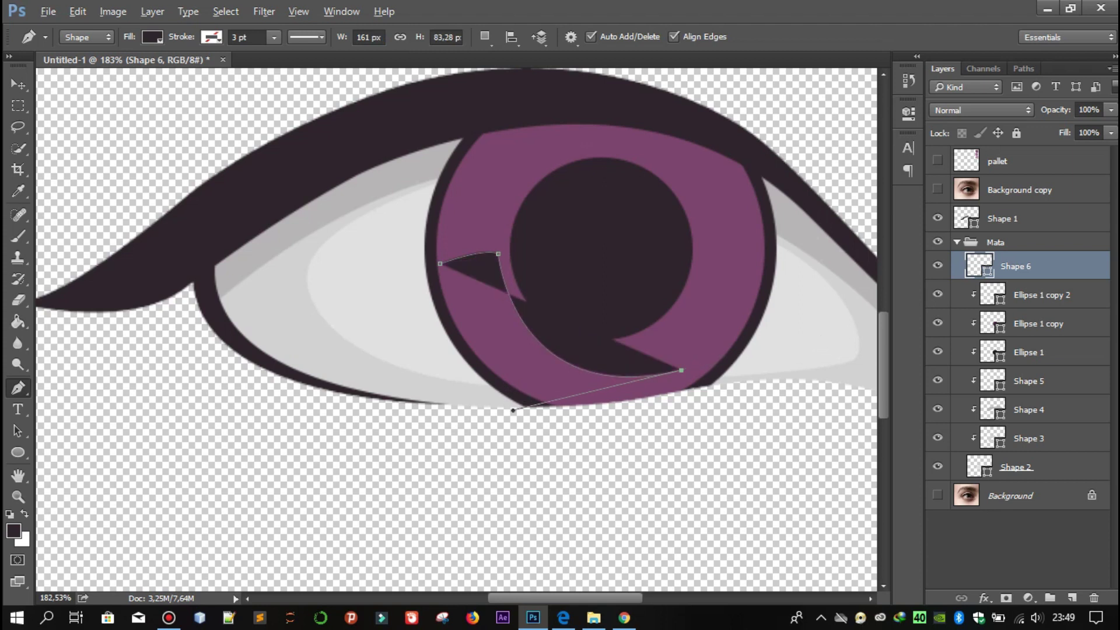
pyautogui.moveTo(442, 263)
pyautogui.mouseDown()
pyautogui.moveTo(506, 426)
pyautogui.moveTo(494, 458)
pyautogui.mouseUp()
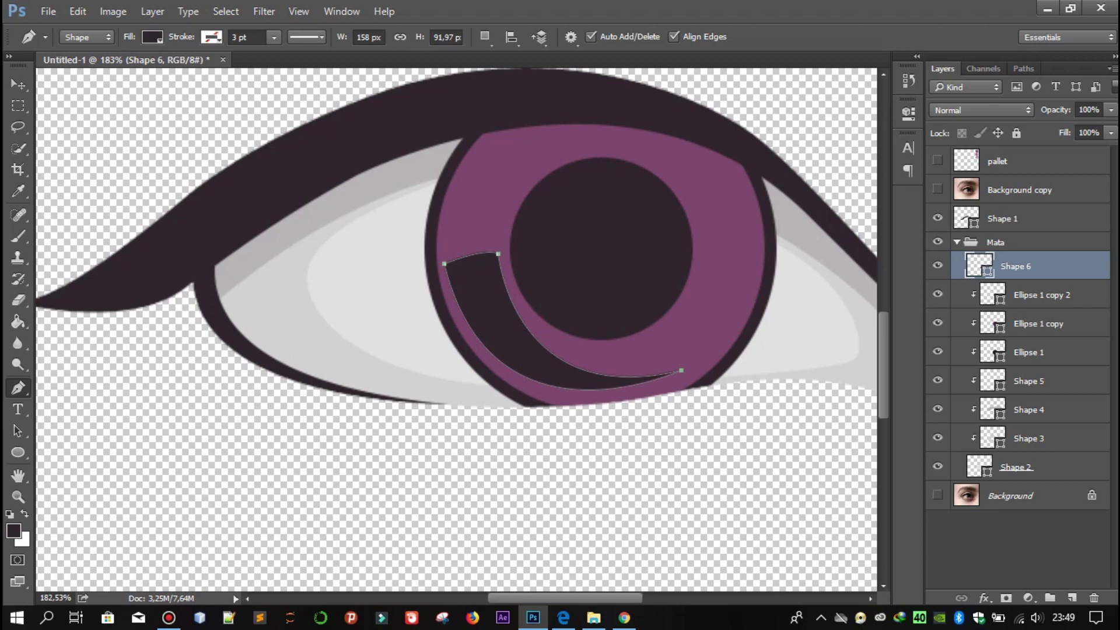
pyautogui.moveTo(681, 370); pyautogui.dragTo(691, 367)
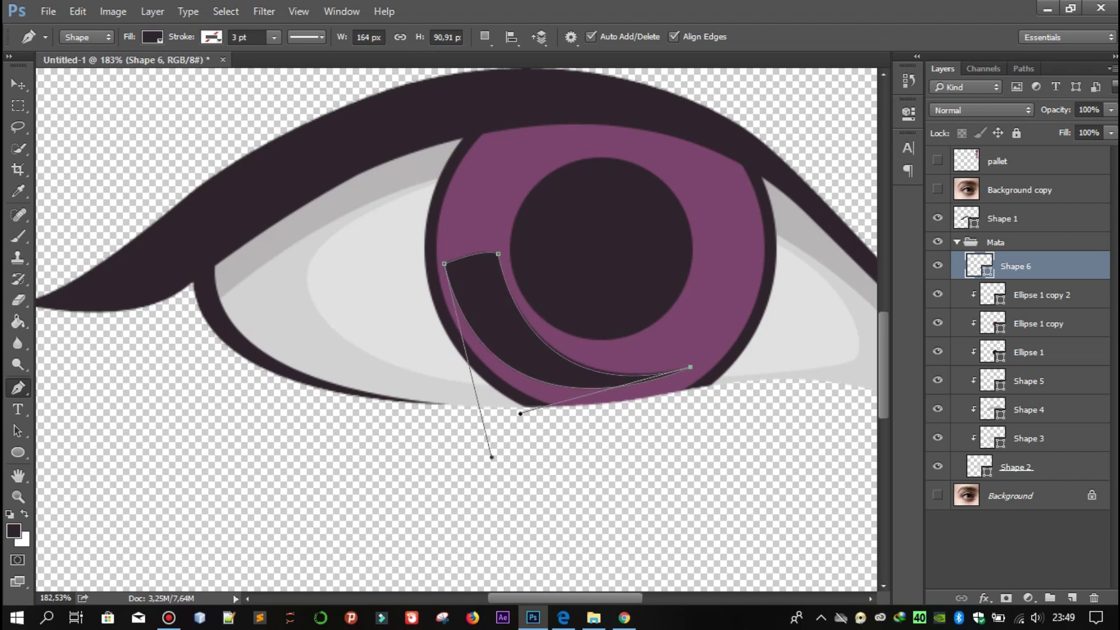
pyautogui.moveTo(492, 457); pyautogui.dragTo(492, 465)
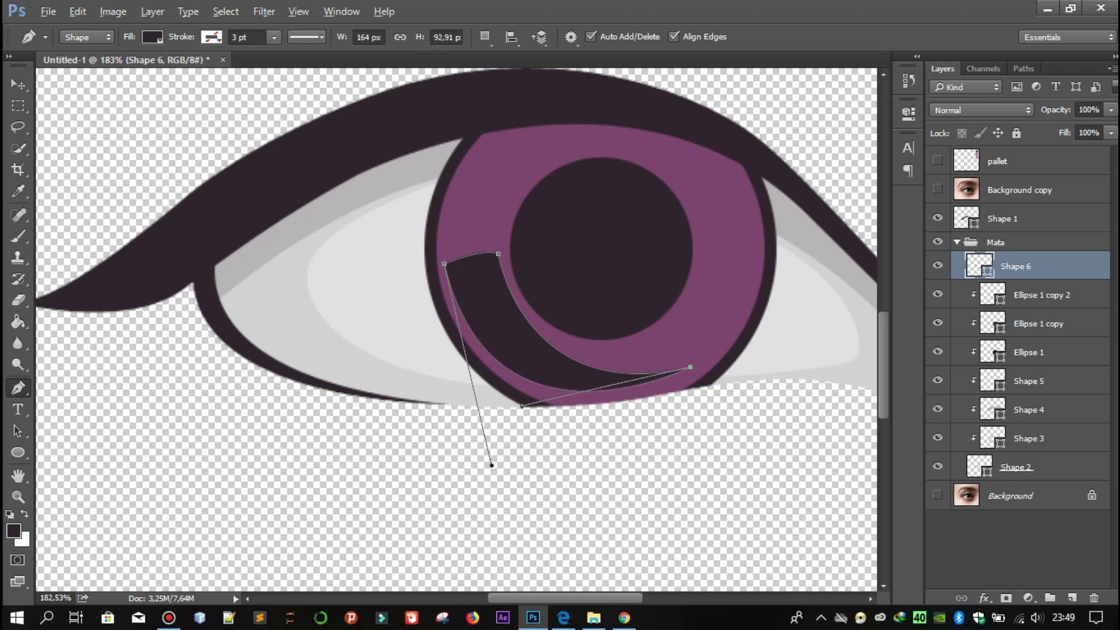
# Clip the crescent to the iris and fill it with purple a46794 sampled from the pallet
pyautogui.hotkey('ctrl', 'alt', 'g')
pyautogui.click(937, 161)
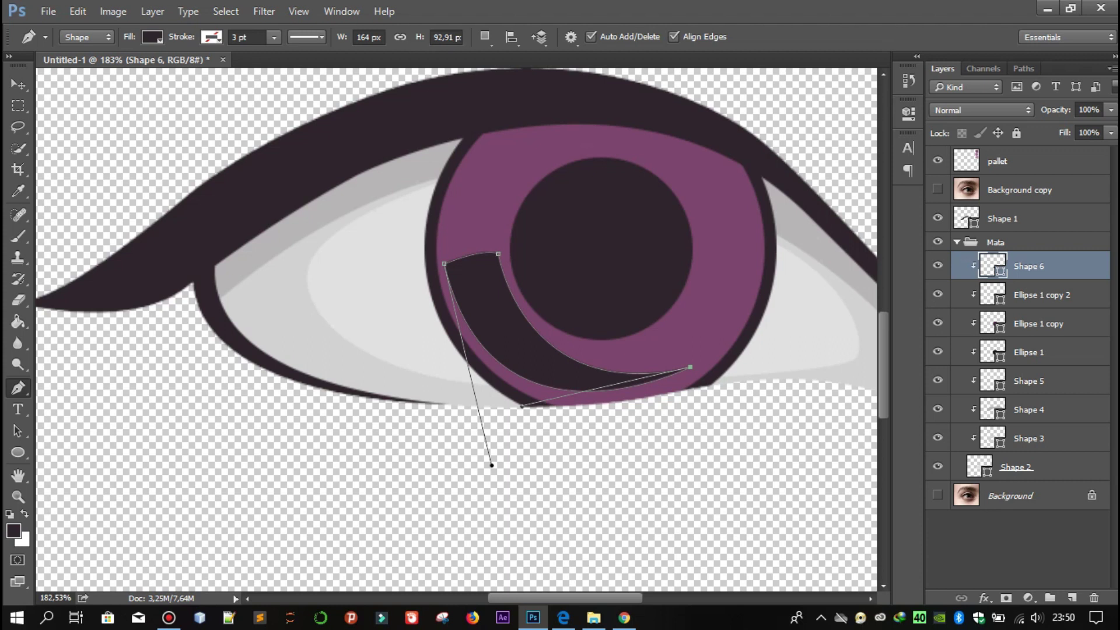
pyautogui.scroll(-3, 433, 447)
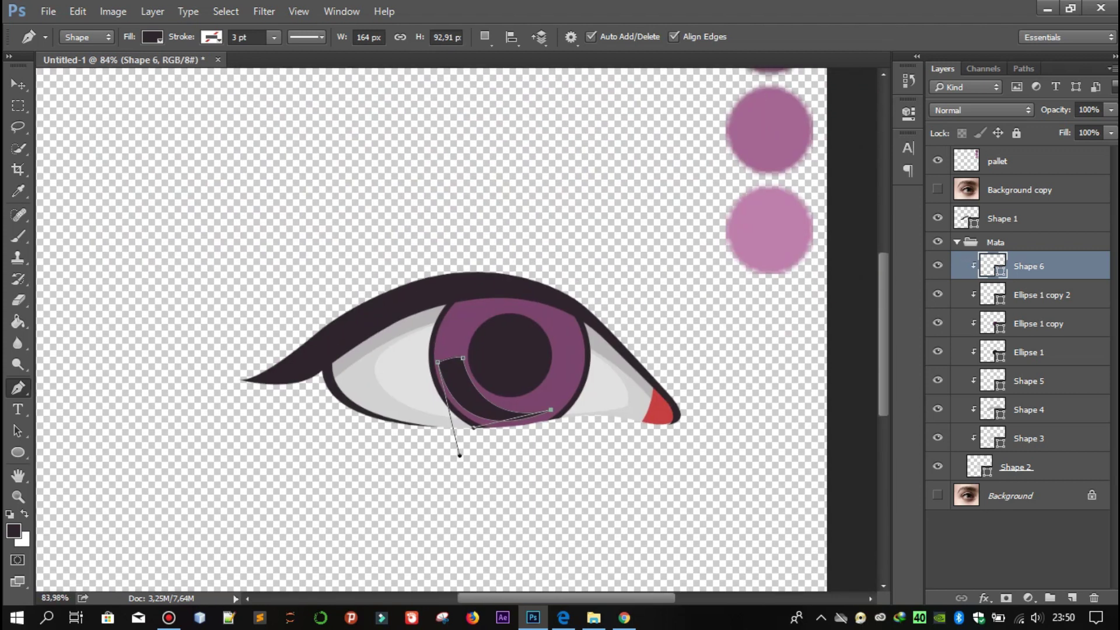
pyautogui.scroll(2, 433, 329)
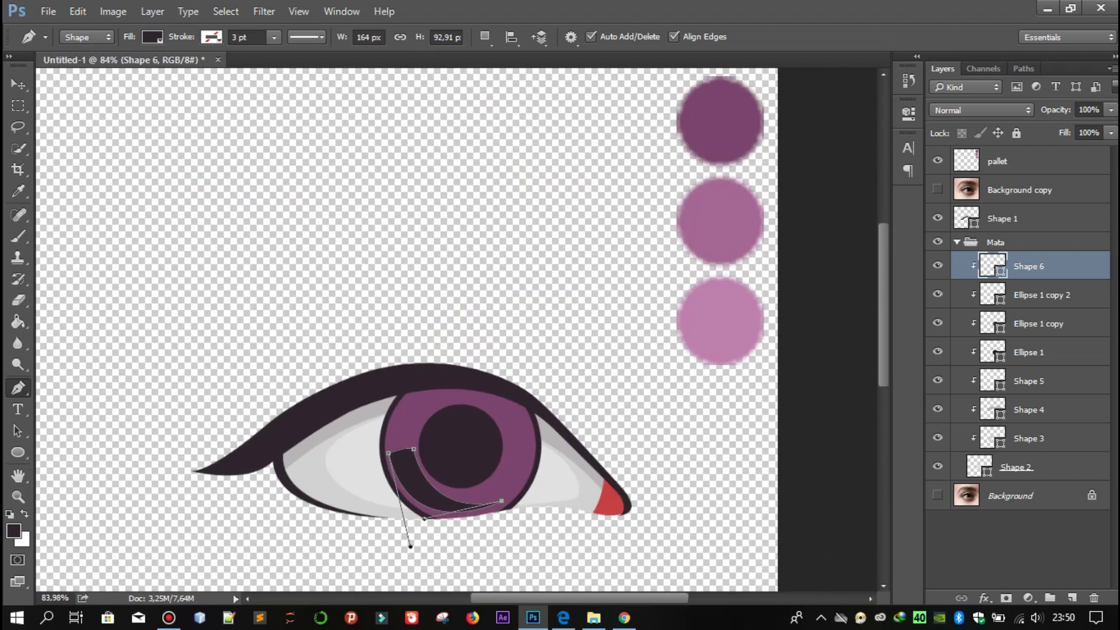
pyautogui.doubleClick(992, 266)
pyautogui.click(720, 221)
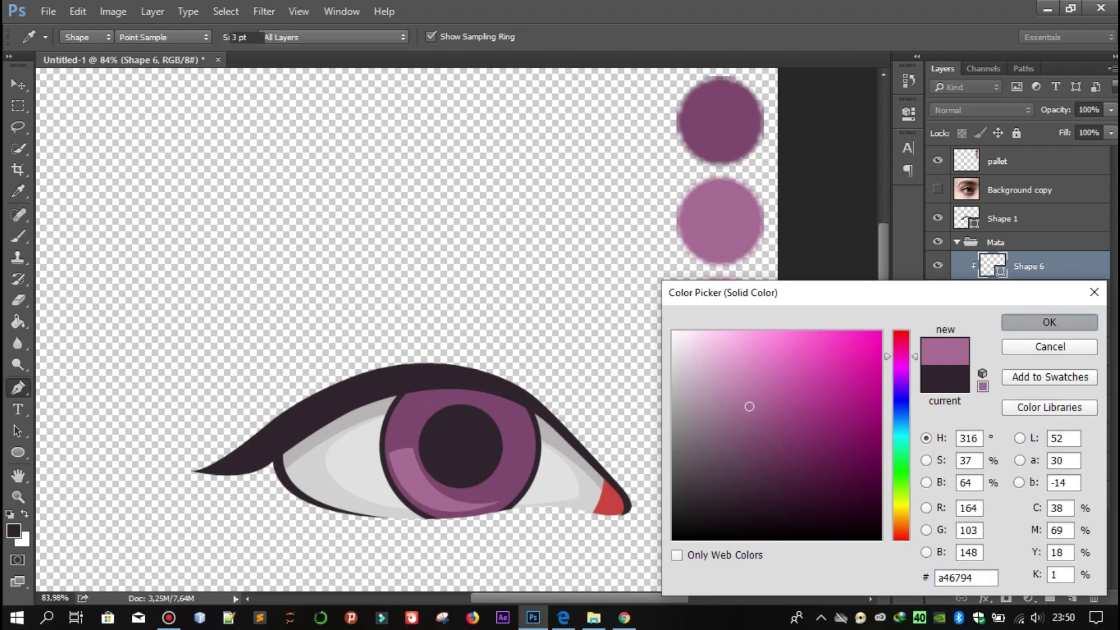
pyautogui.press('Return')
# Bring the eye back into view and reselect the Mata group
pyautogui.scroll(3, 350, 525)
pyautogui.scroll(3, 350, 525)
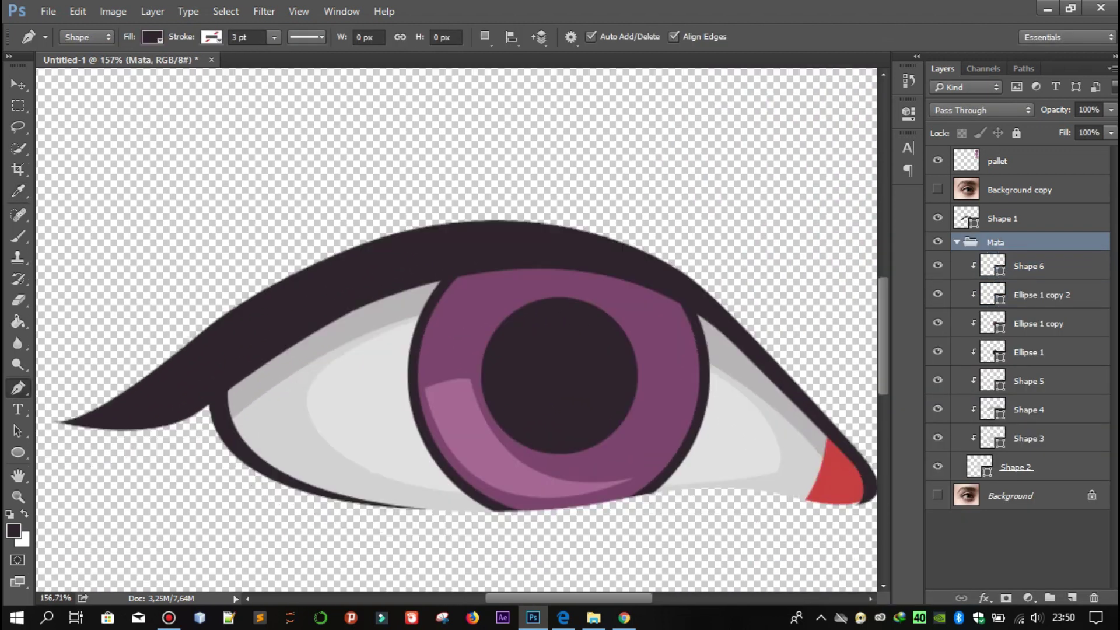
pyautogui.moveTo(444, 332); pyautogui.dragTo(494, 275)
pyautogui.hotkey('alt', '[')
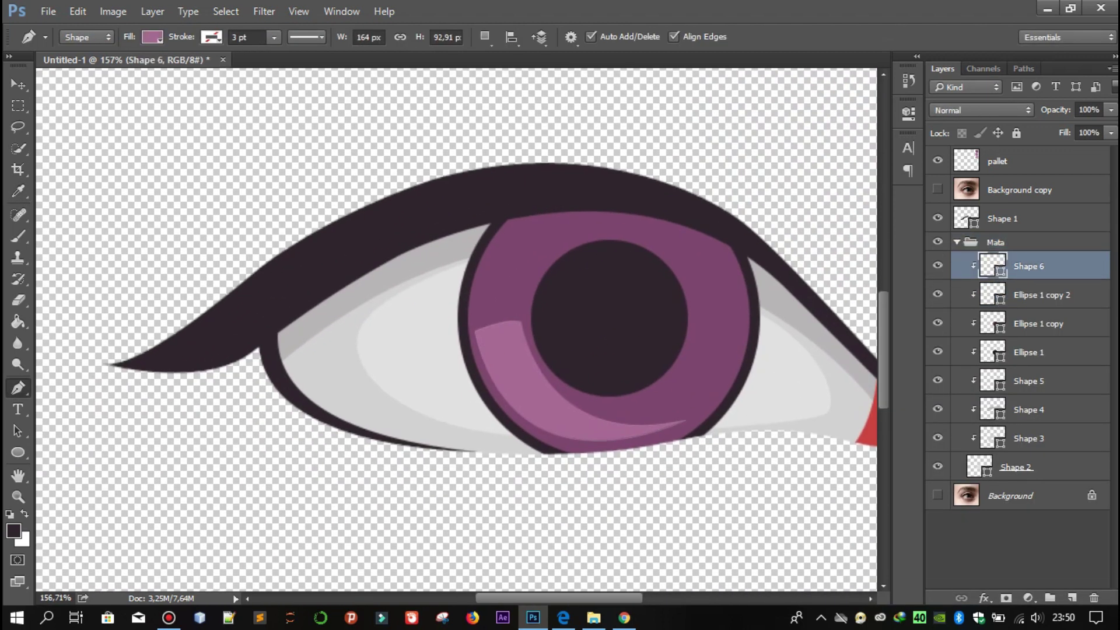
pyautogui.scroll(1, 504, 421)
pyautogui.scroll(1, 504, 422)
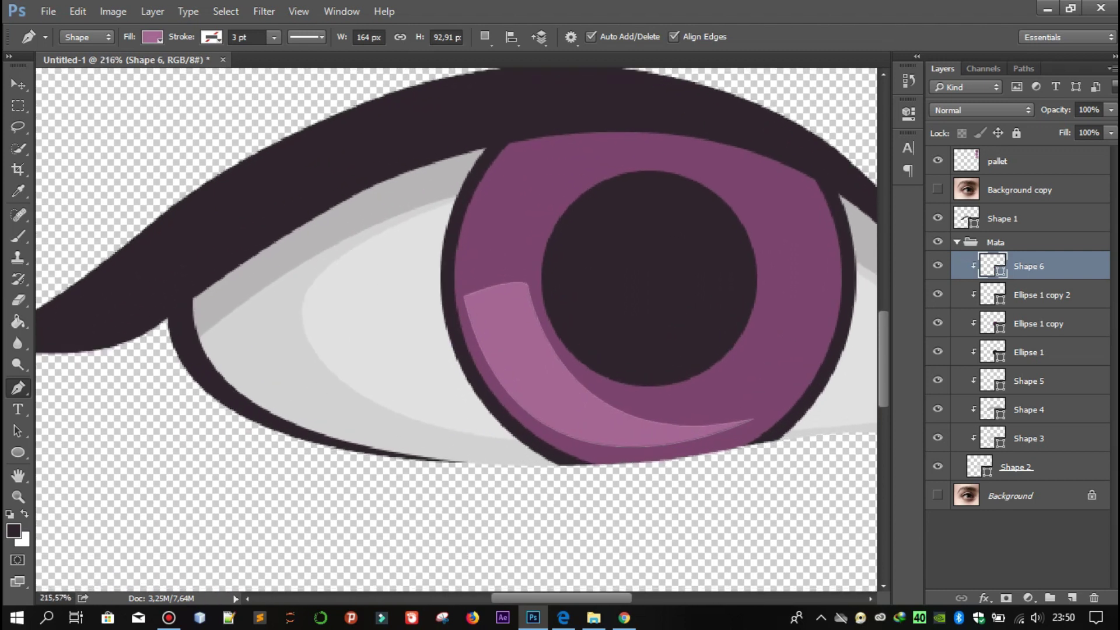
pyautogui.hotkey('alt', ']')
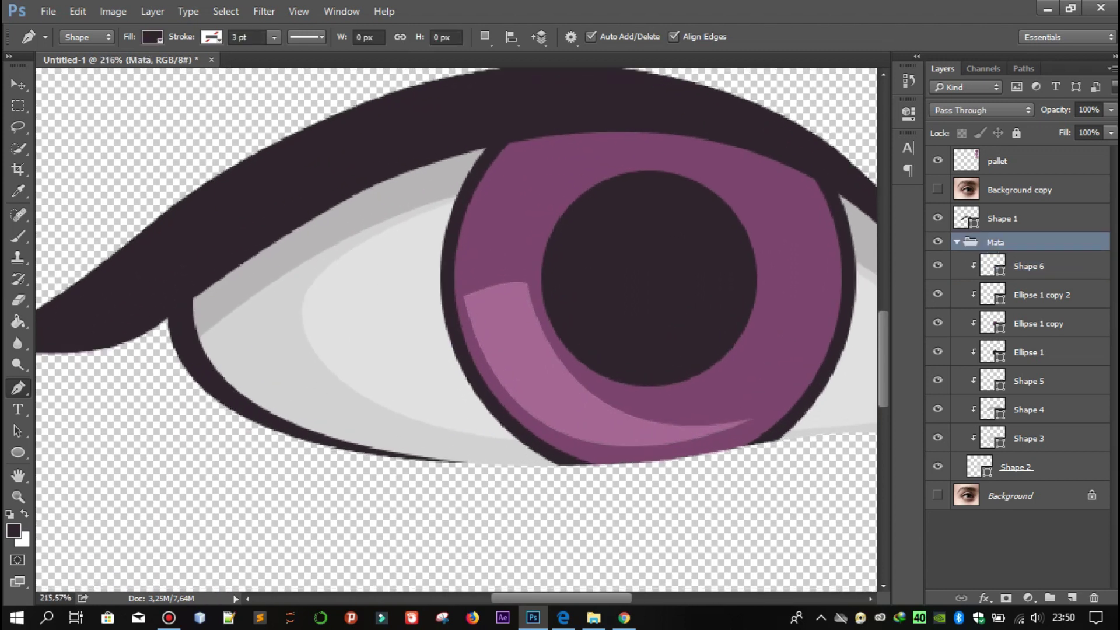
# Pen-draw a thin highlight shape inside the purple crescent
pyautogui.click(468, 301)
pyautogui.click(500, 294)
pyautogui.moveTo(517, 294); pyautogui.dragTo(509, 293)
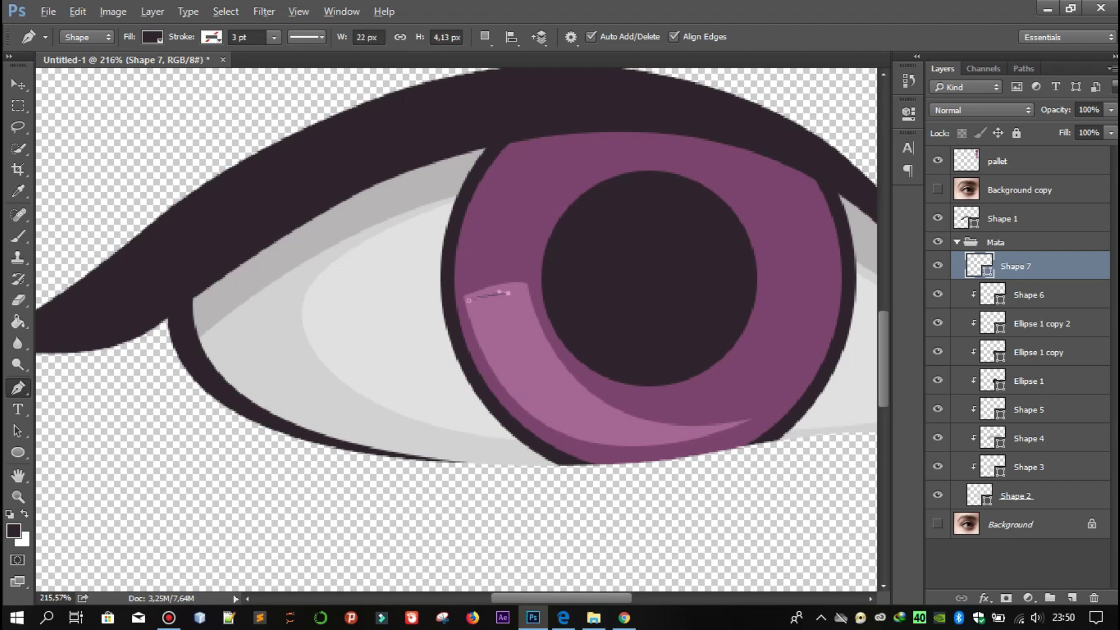
pyautogui.moveTo(639, 436); pyautogui.dragTo(748, 444)
pyautogui.keyDown('alt'); pyautogui.click(639, 436); pyautogui.keyUp('alt')
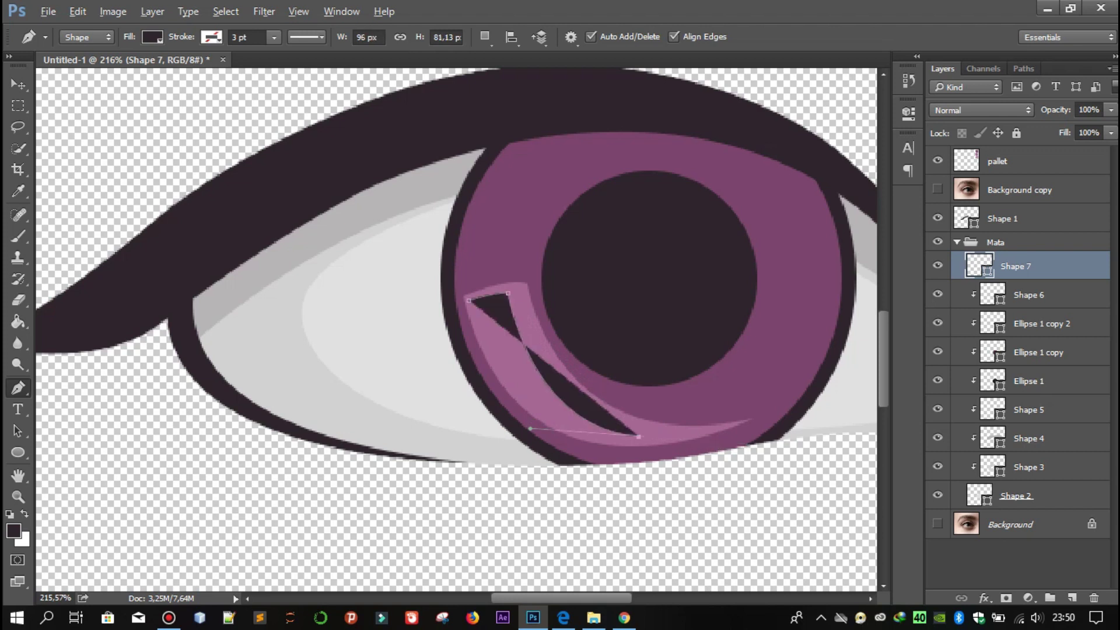
pyautogui.moveTo(469, 300); pyautogui.dragTo(507, 461)
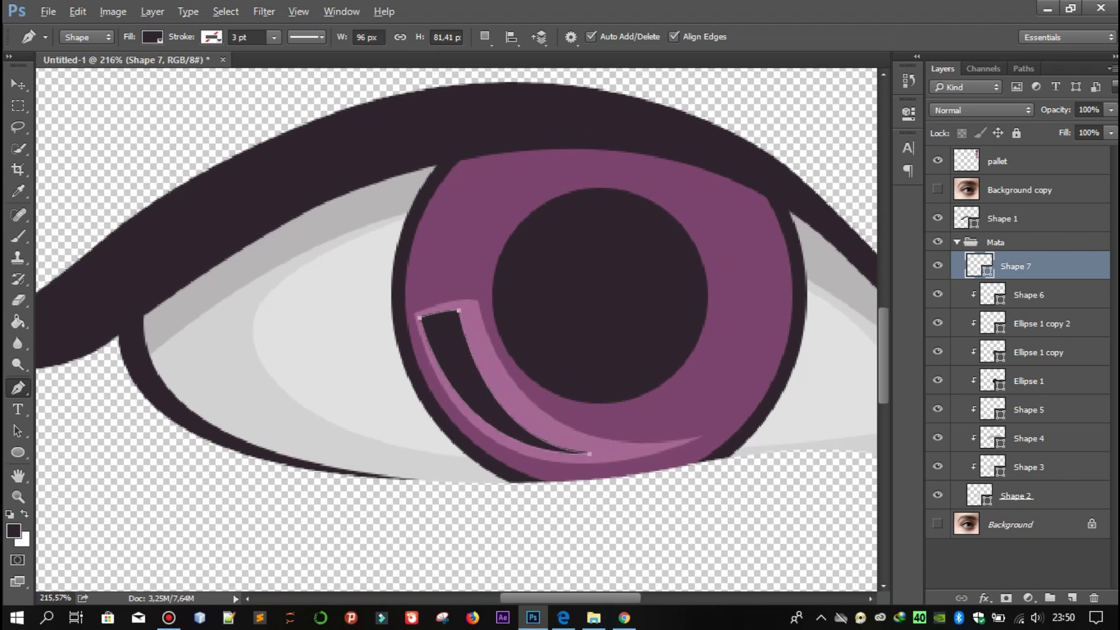
# Clip the highlight and fill it with light pink bd7fad from the pallet
pyautogui.hotkey('ctrl', 'alt', 'g')
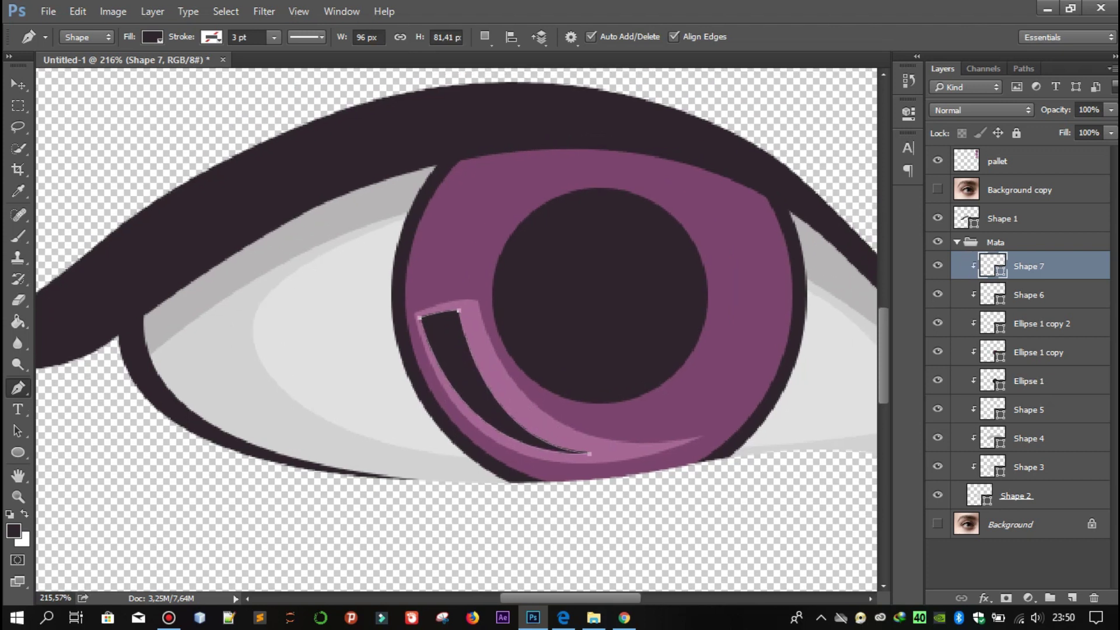
pyautogui.scroll(-5, 479, 366)
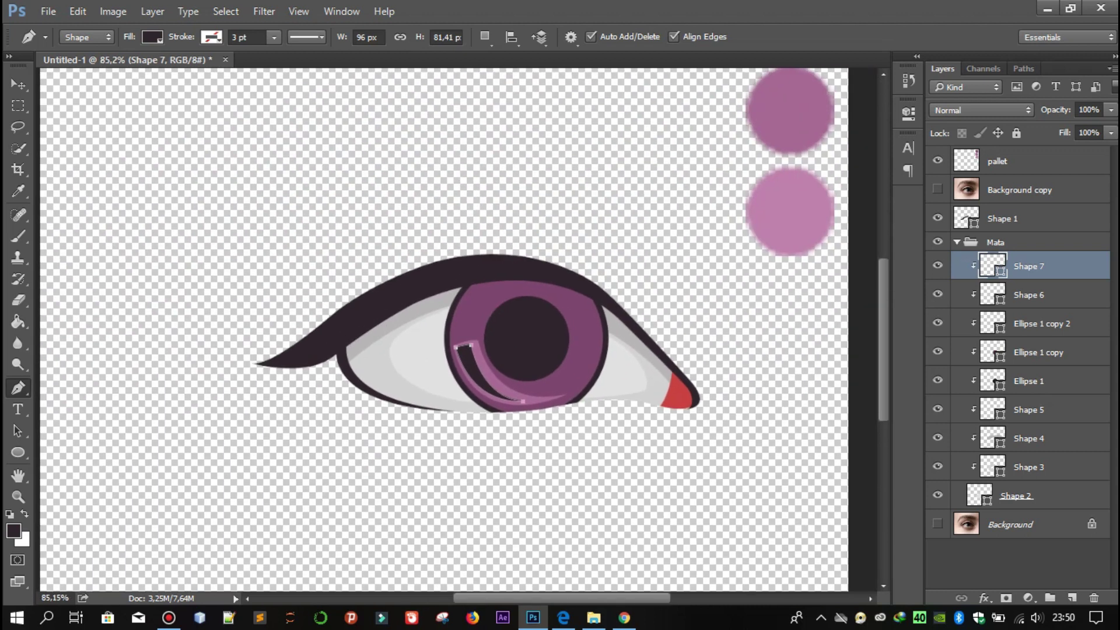
pyautogui.doubleClick(992, 266)
pyautogui.click(790, 210)
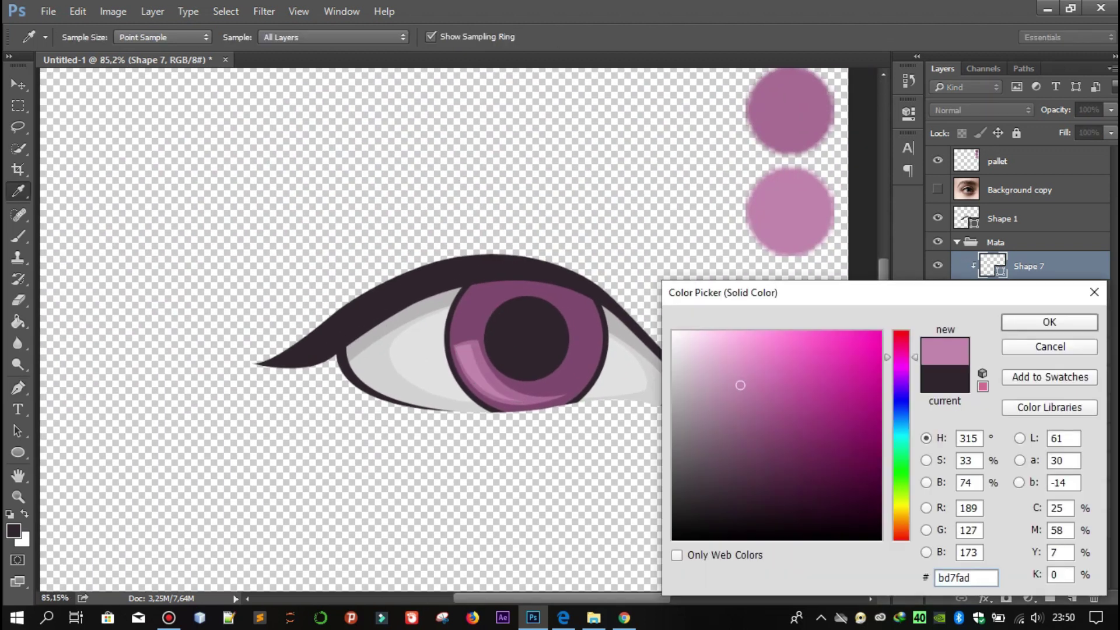
pyautogui.click(1050, 322)
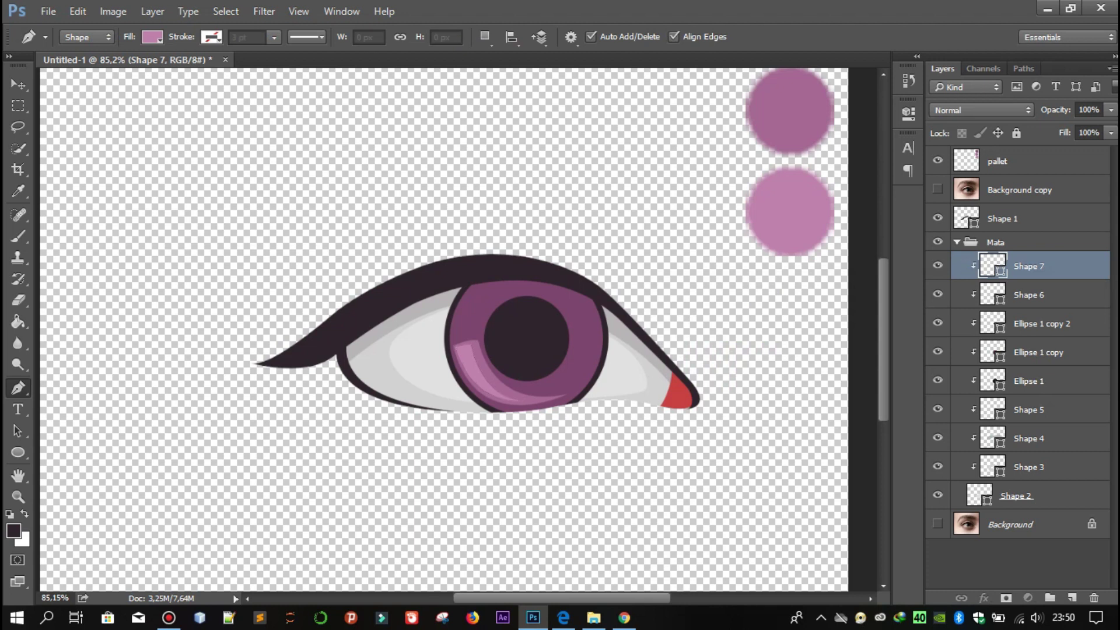
pyautogui.scroll(3, 523, 344)
pyautogui.click(1039, 352)
pyautogui.click(1041, 323)
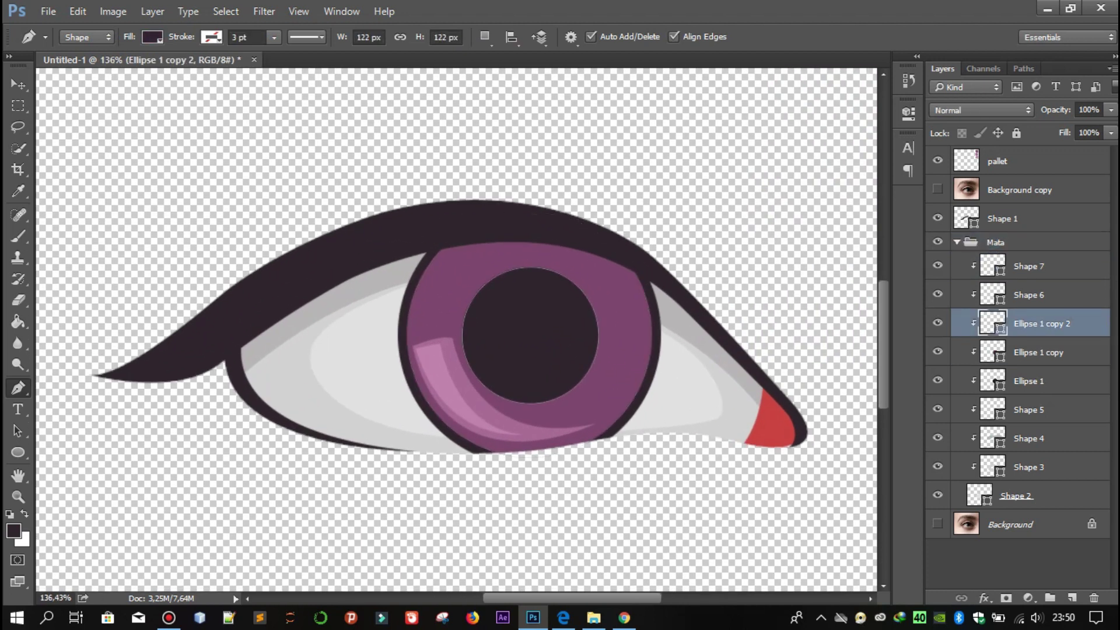
# Add a layer mask to Ellipse 1 copy and set up a large soft Brush
pyautogui.click(1038, 352)
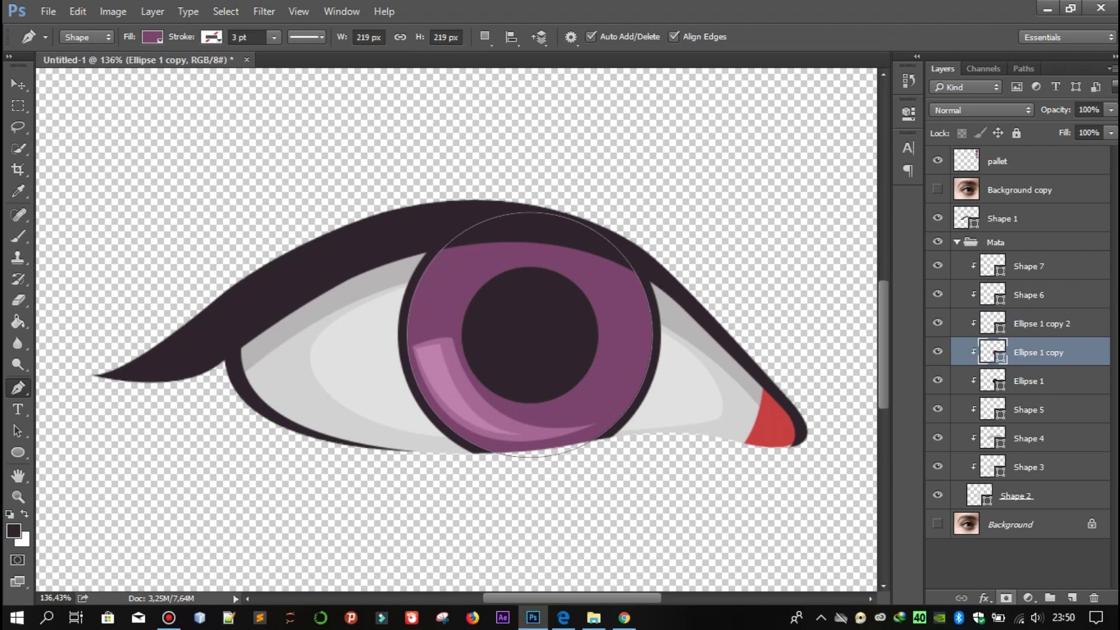
pyautogui.click(1006, 598)
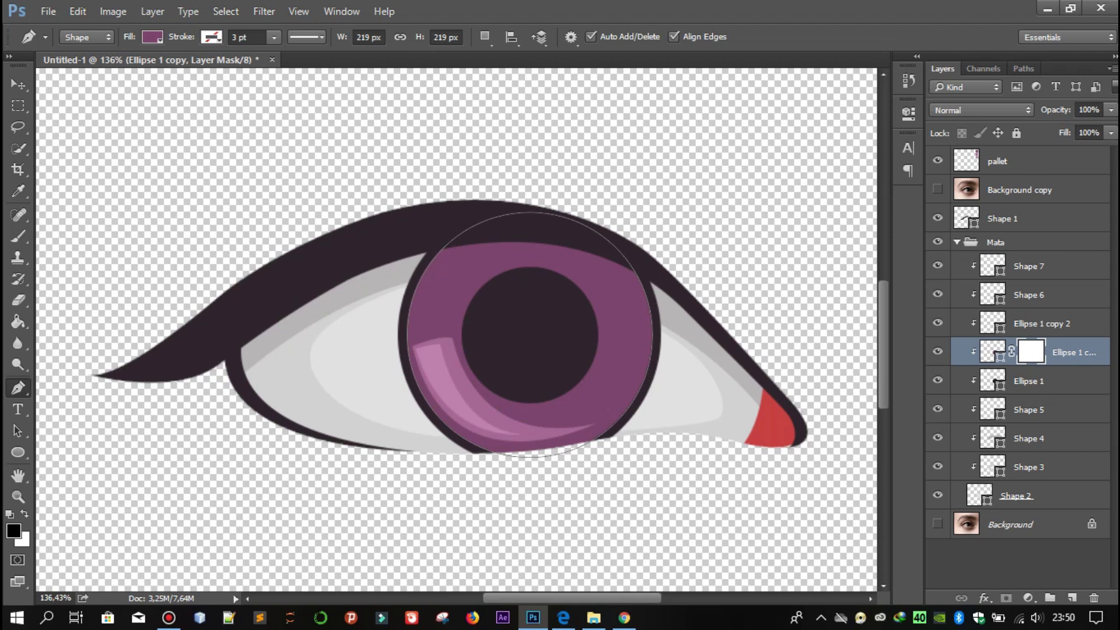
pyautogui.click(18, 237)
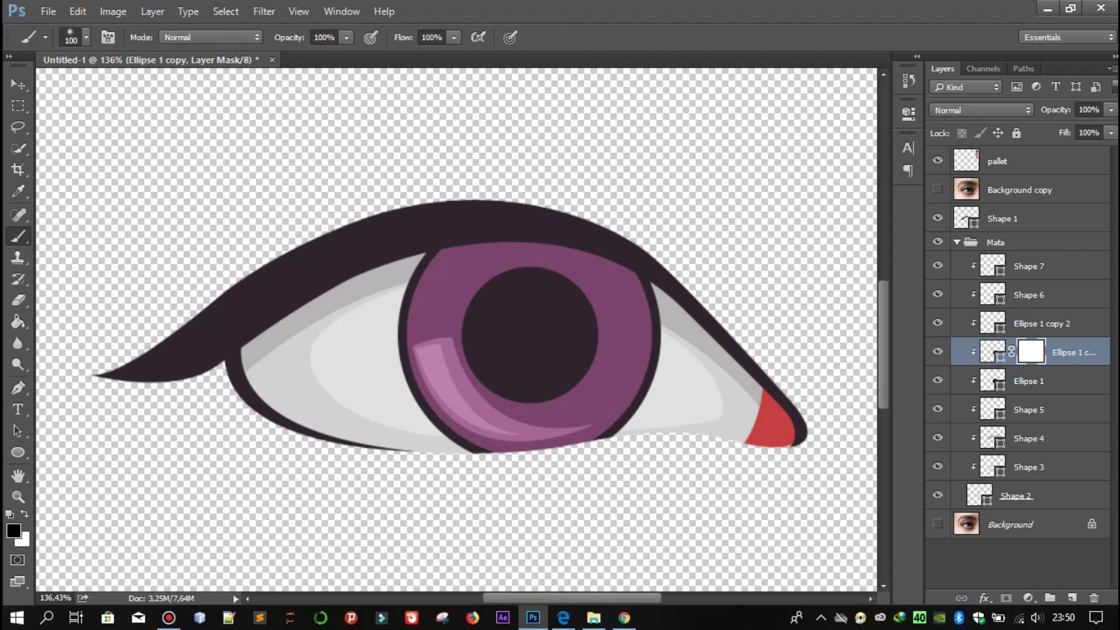
pyautogui.press(']')
pyautogui.press(']')
pyautogui.press(']')
pyautogui.rightClick(403, 263)
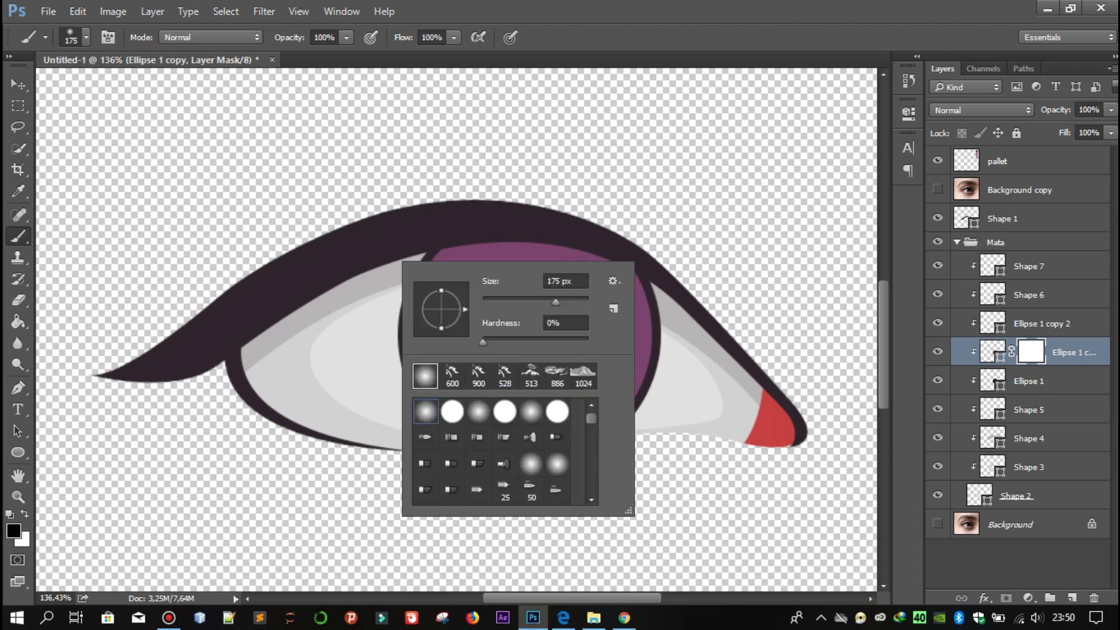
pyautogui.press('Return')
# Paint black across the top of the iris so it fades to dark
pyautogui.moveTo(443, 266)
pyautogui.mouseDown()
pyautogui.moveTo(525, 258)
pyautogui.moveTo(618, 277)
pyautogui.mouseUp()
pyautogui.press(']')
pyautogui.moveTo(420, 281)
pyautogui.mouseDown()
pyautogui.moveTo(618, 286)
pyautogui.moveTo(641, 309)
pyautogui.mouseUp()
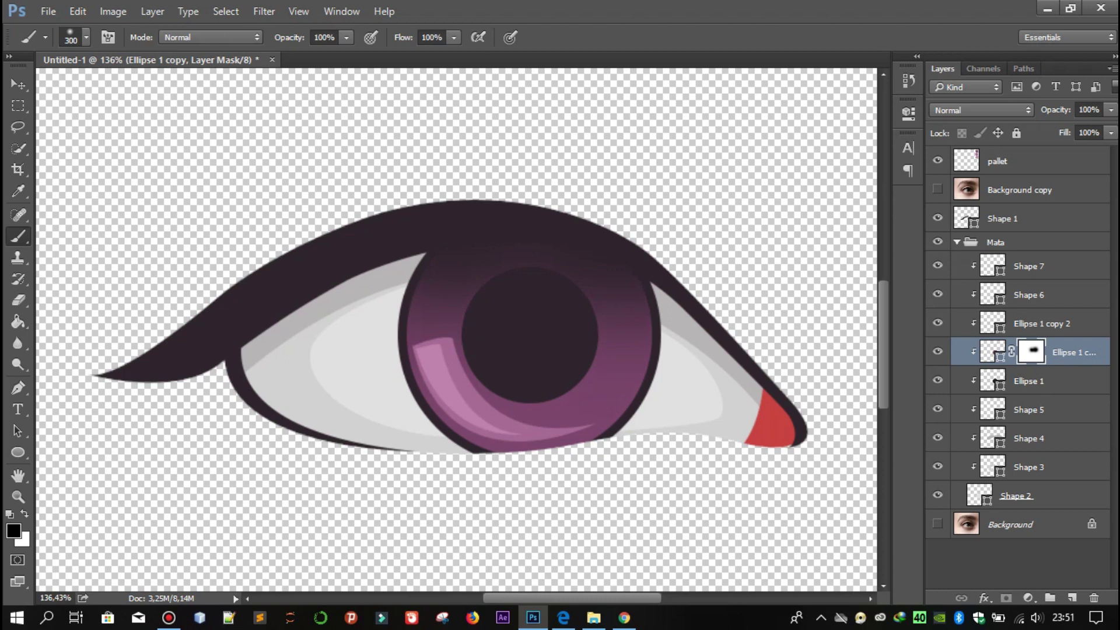
pyautogui.press('[')
pyautogui.press('[')
pyautogui.press('[')
pyautogui.press('[')
pyautogui.press('[')
pyautogui.press('[')
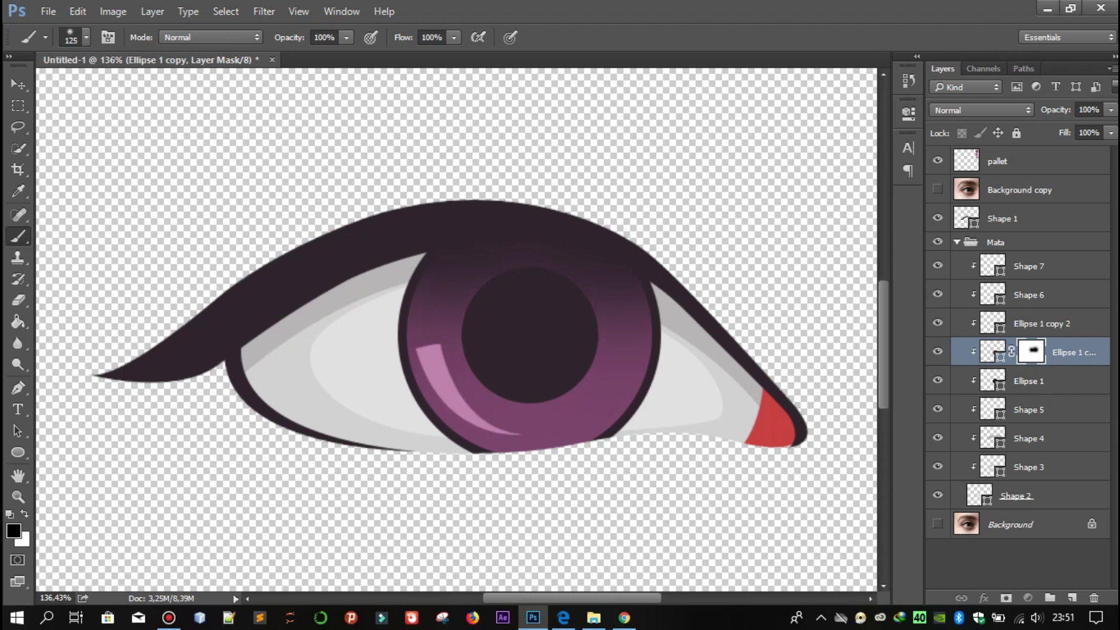
# Mask Shape 6 and paint out parts of its highlight with the soft brush
pyautogui.click(1028, 294)
pyautogui.click(1006, 598)
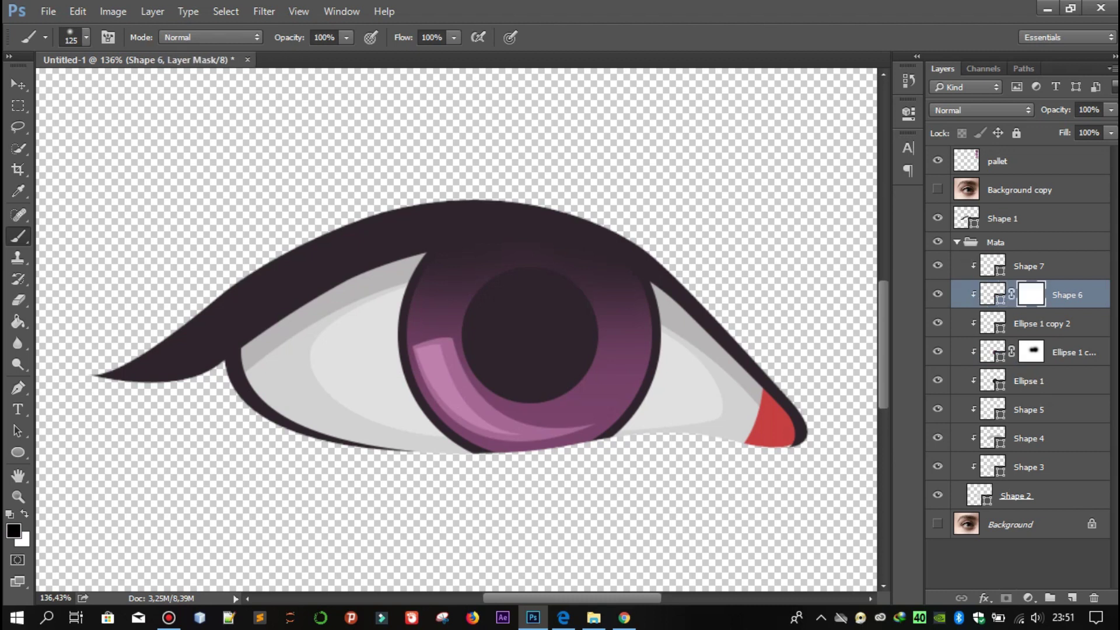
pyautogui.moveTo(452, 350); pyautogui.dragTo(502, 417)
pyautogui.moveTo(583, 429)
pyautogui.mouseDown()
pyautogui.moveTo(490, 437)
pyautogui.moveTo(465, 425)
pyautogui.mouseUp()
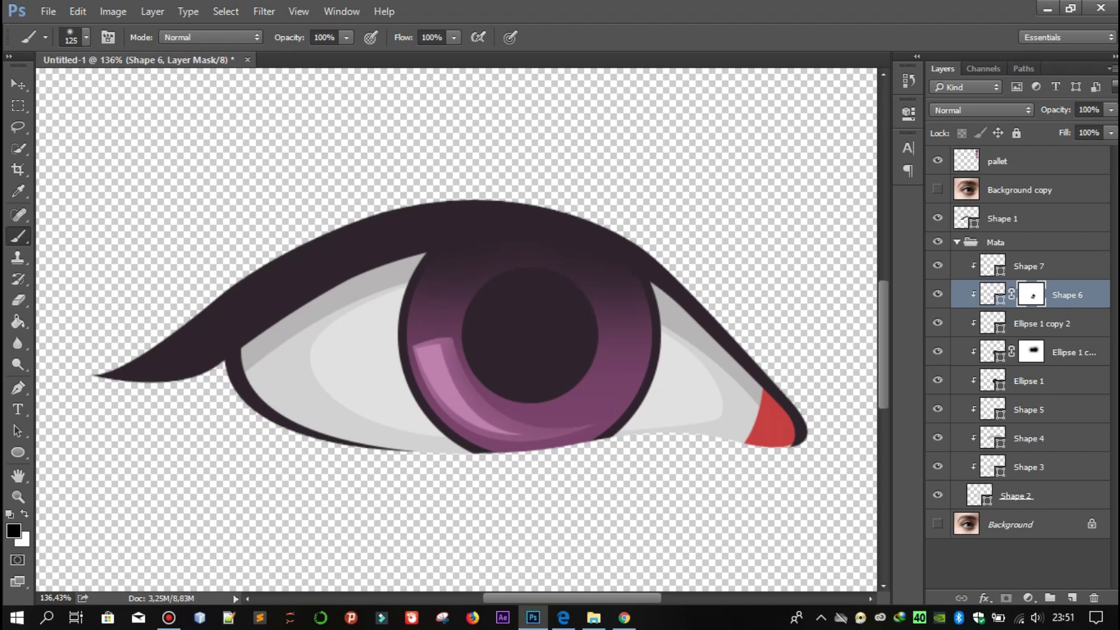
# Mask Shape 7, fade its lower part, then select the Mata group with the Pen tool active
pyautogui.click(938, 266)
pyautogui.click(1028, 266)
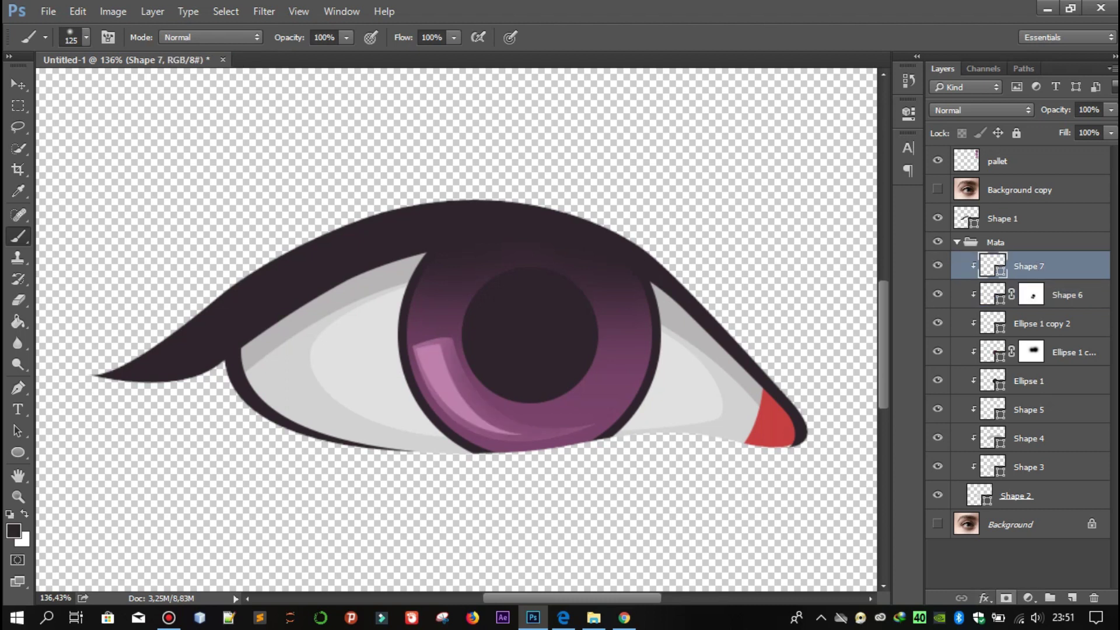
pyautogui.click(1006, 598)
pyautogui.moveTo(458, 396); pyautogui.dragTo(504, 426)
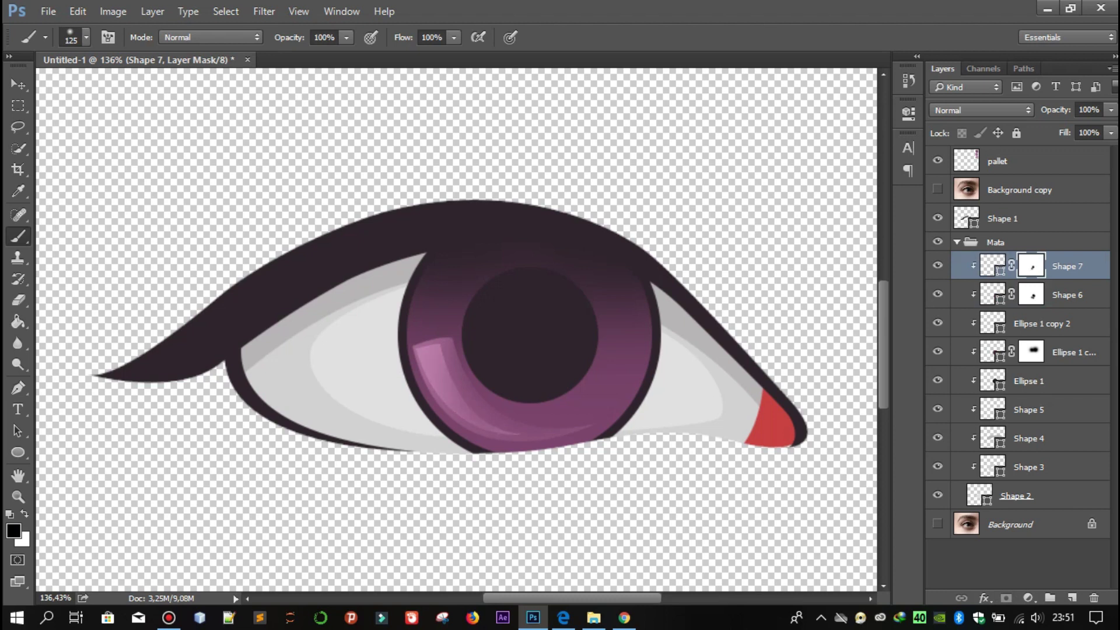
pyautogui.press('p')
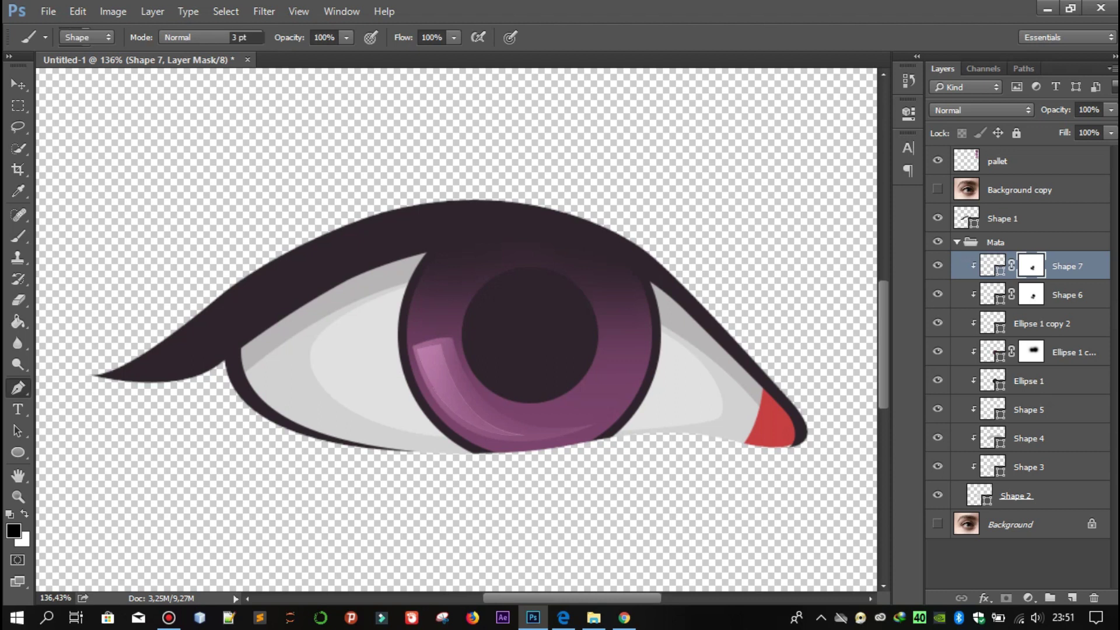
pyautogui.hotkey('alt', ']')
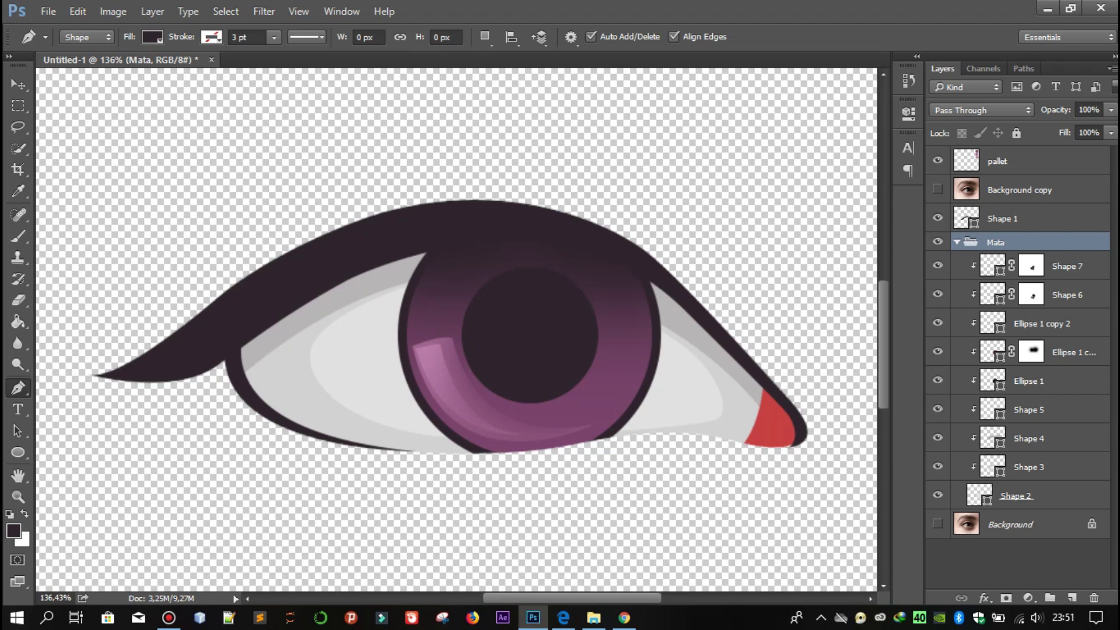
pyautogui.hscroll(3, 457, 330)
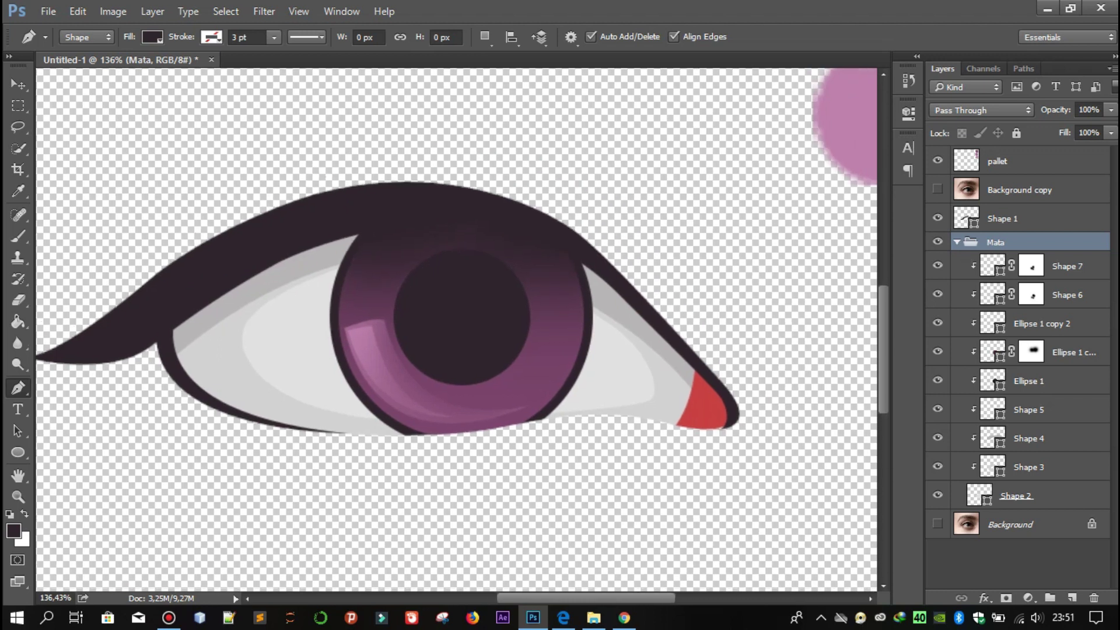
pyautogui.scroll(-3, 415, 257)
pyautogui.scroll(2, 415, 258)
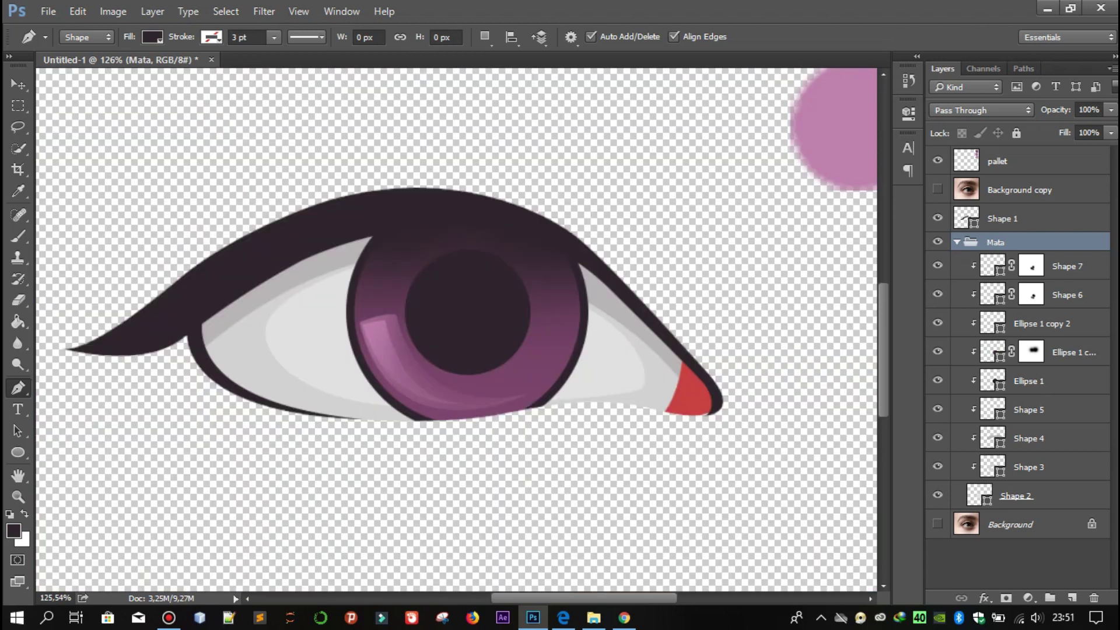
pyautogui.scroll(2, 363, 170)
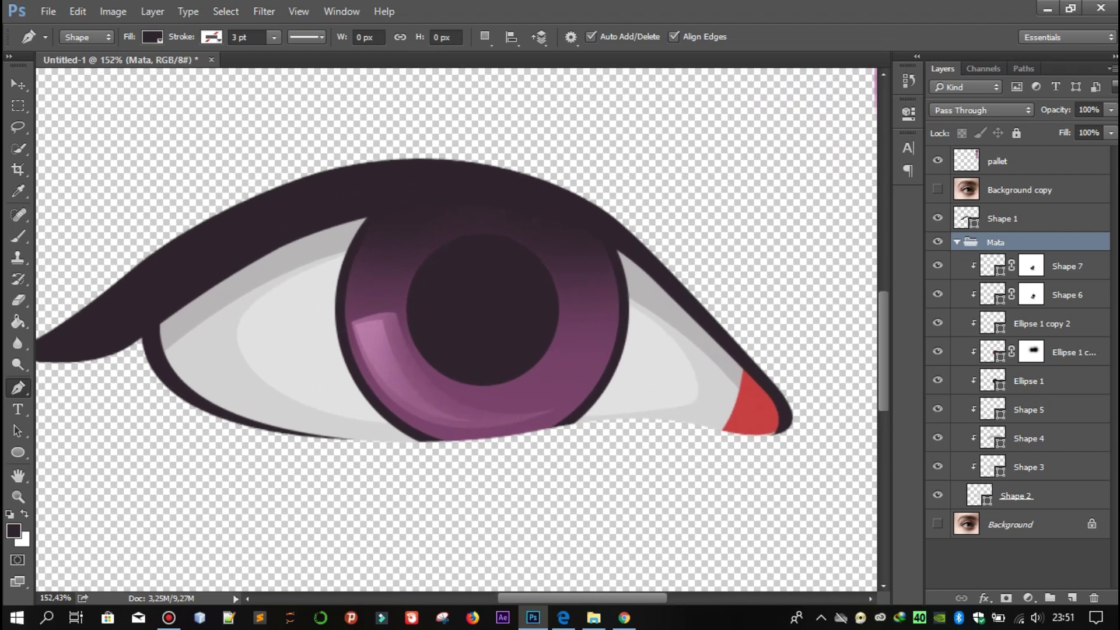
pyautogui.scroll(1, 362, 169)
pyautogui.press('u')
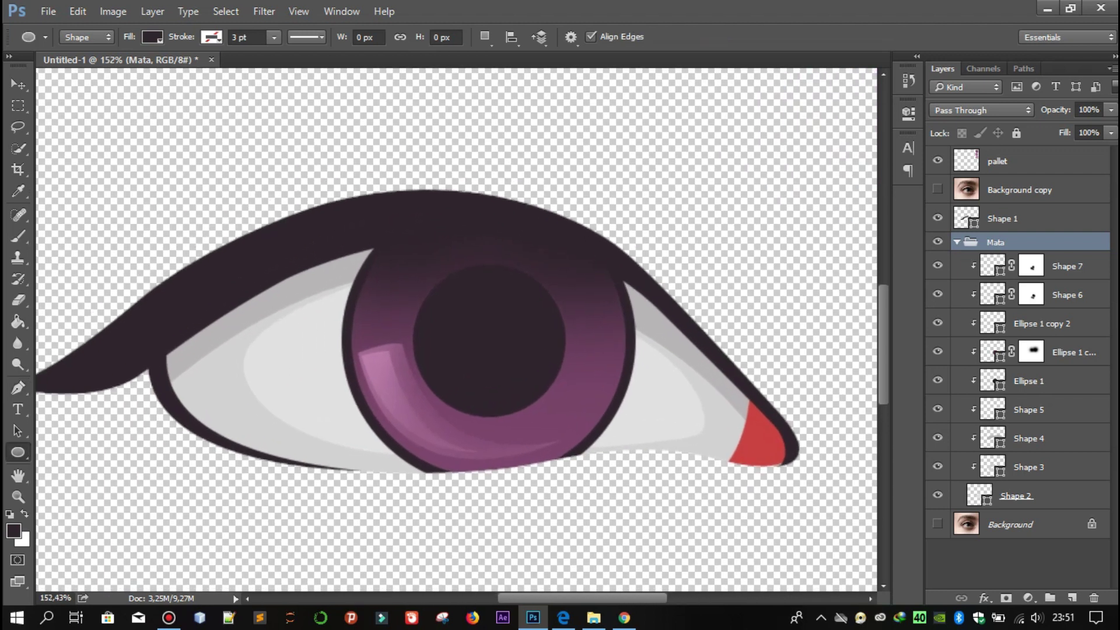
# Draw a small circle at the pupil's upper left and a larger one on its right in one shape layer
pyautogui.click(938, 189)
pyautogui.click(938, 189)
pyautogui.moveTo(413, 292); pyautogui.dragTo(443, 322)
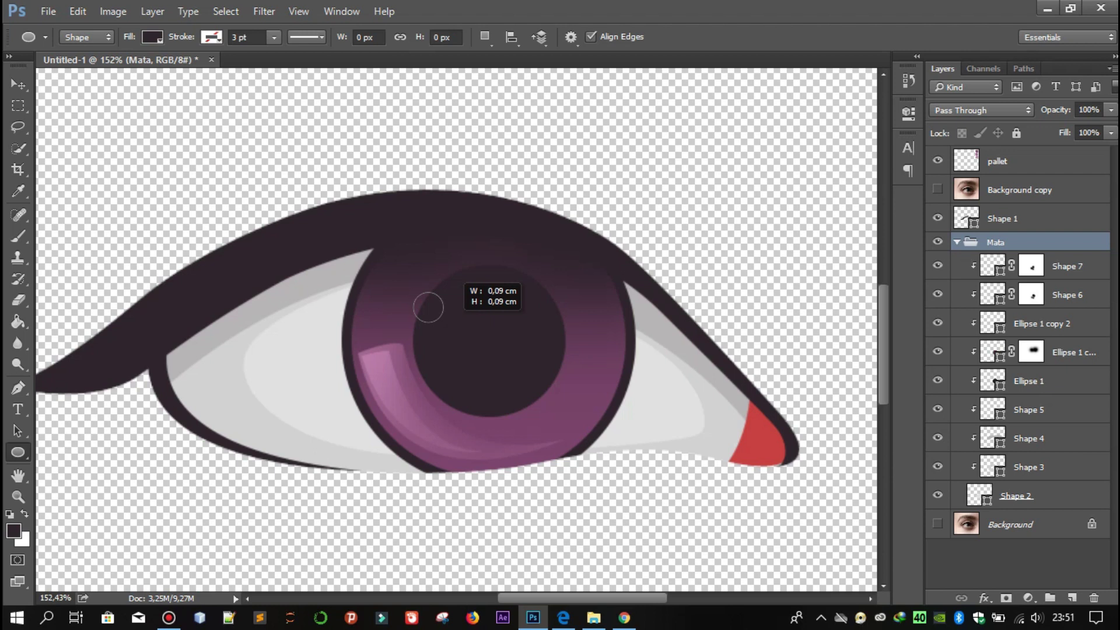
pyautogui.moveTo(443, 322); pyautogui.dragTo(443, 322)
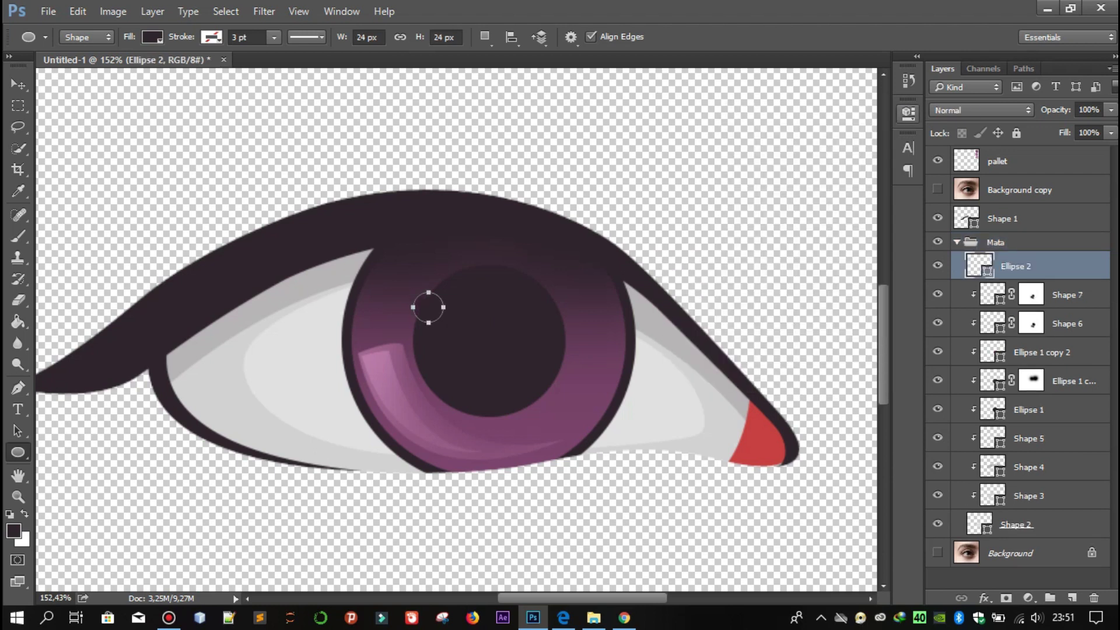
pyautogui.click(908, 114)
pyautogui.press('shift')
pyautogui.moveTo(523, 312); pyautogui.dragTo(582, 371)
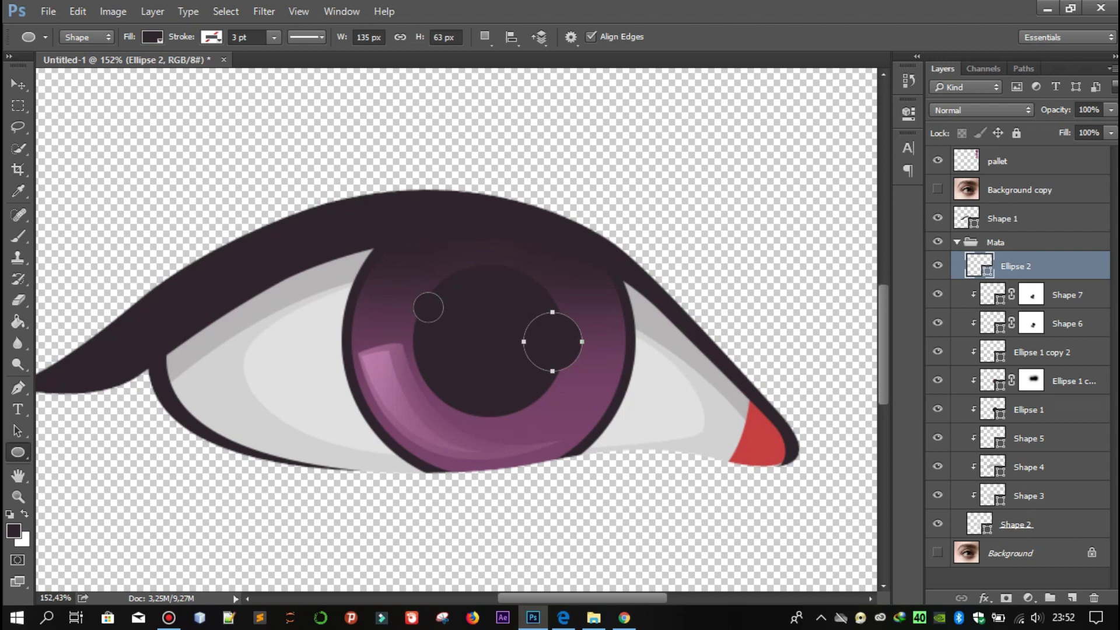
# Fill the circles with white ffffff, clip them to the eye, and add a layer mask
pyautogui.doubleClick(980, 266)
pyautogui.write('ffffff')
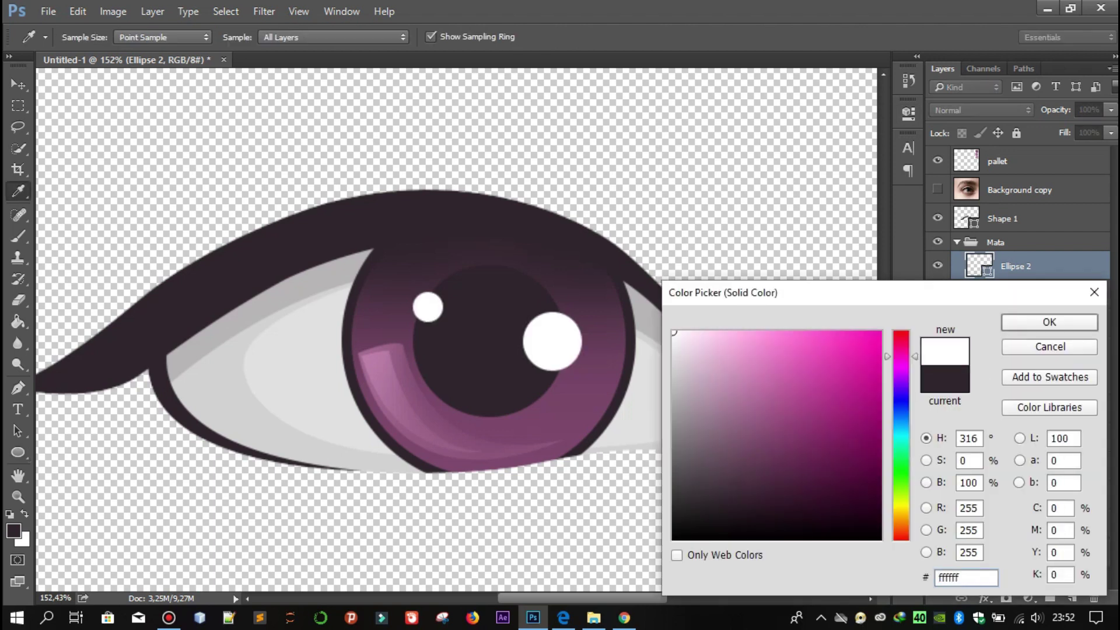
pyautogui.press('Return')
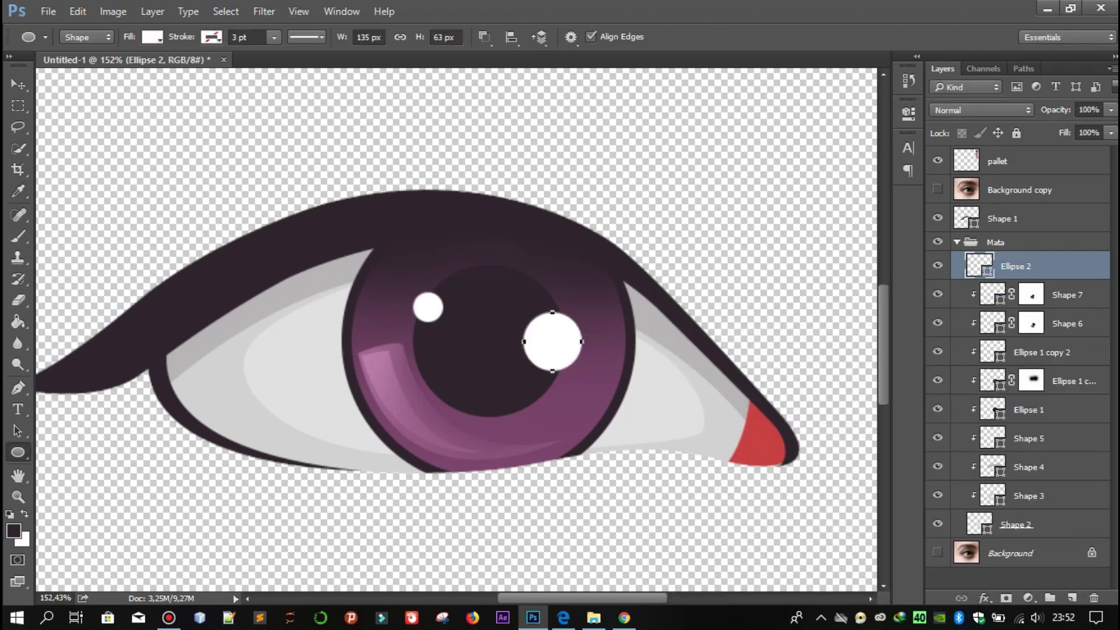
pyautogui.hotkey('ctrl', 'alt', 'g')
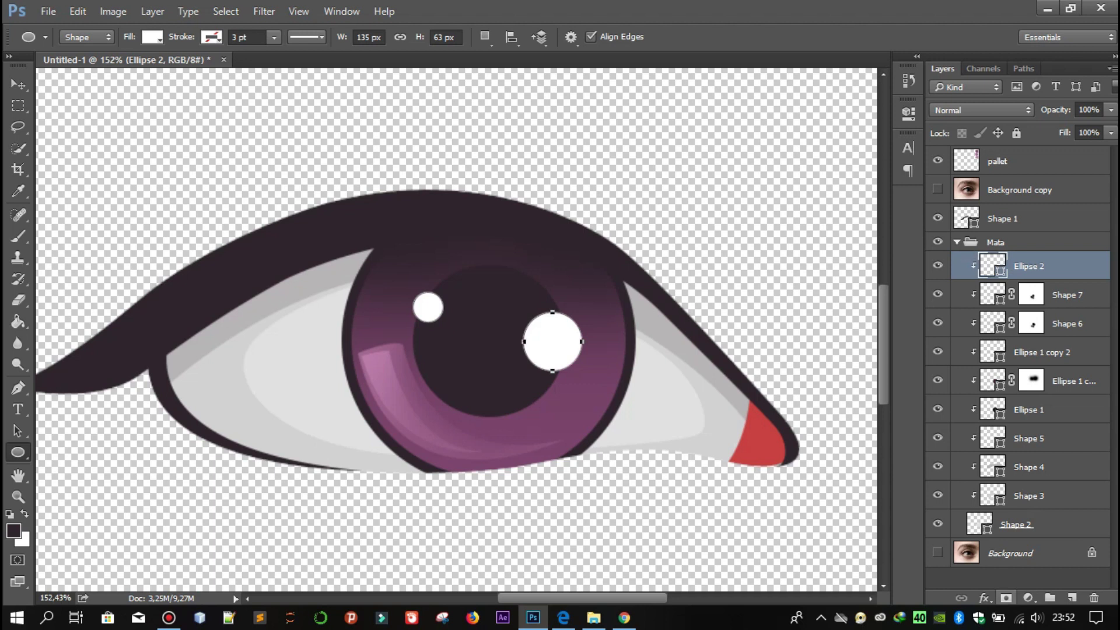
pyautogui.click(1006, 598)
# Brush black on the Ellipse 2 mask to fade both catchlights into soft grey
pyautogui.press('b')
pyautogui.click(427, 307)
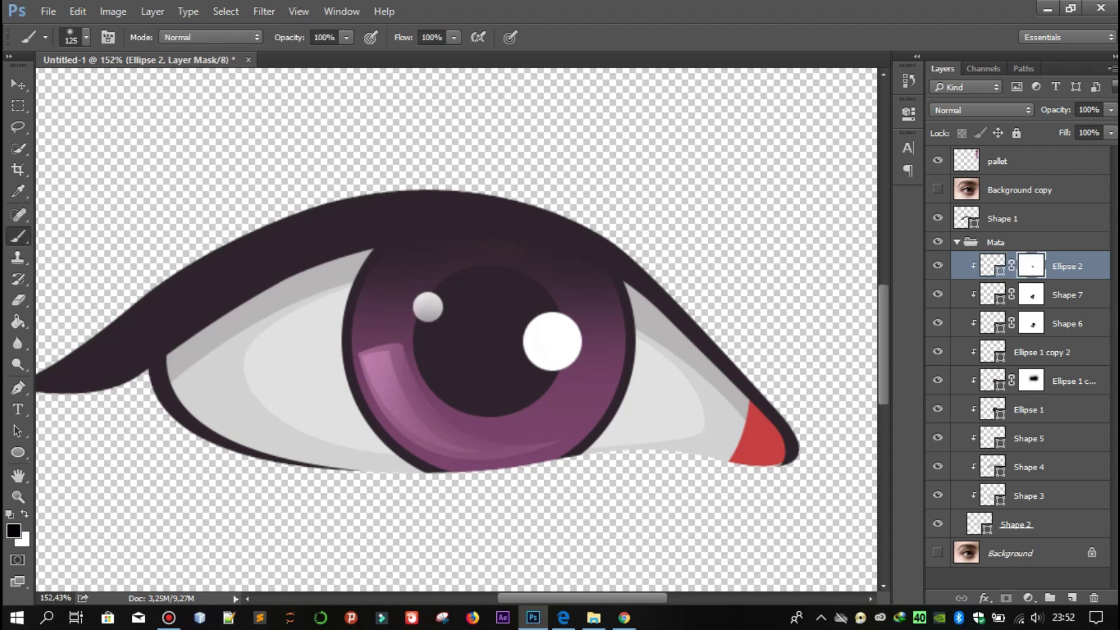
pyautogui.click(543, 362)
pyautogui.click(563, 353)
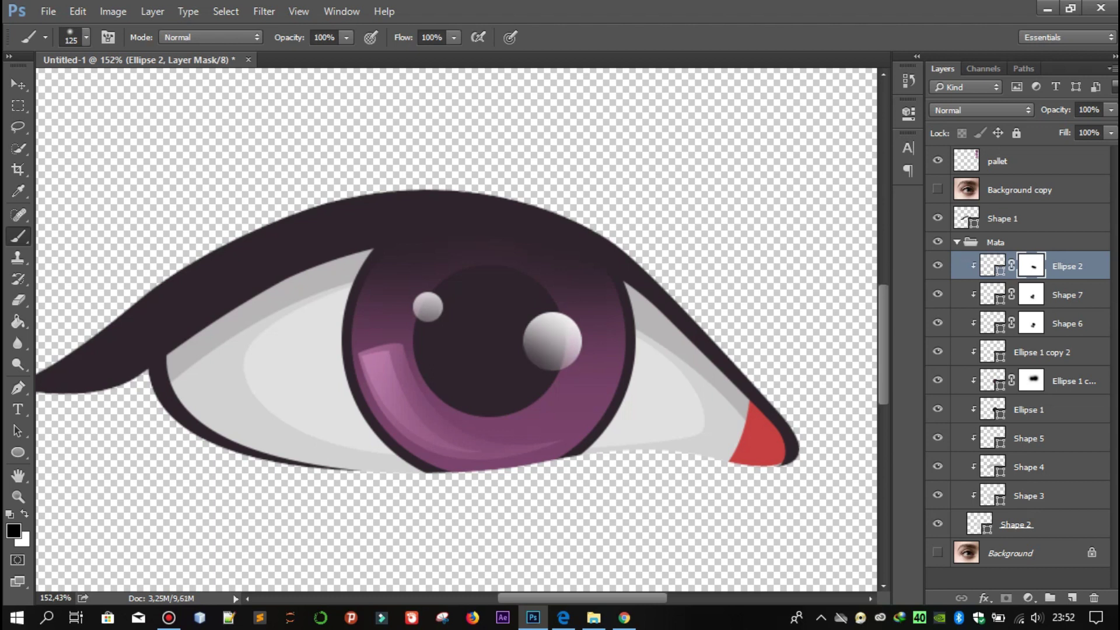
pyautogui.scroll(-10, 379, 293)
pyautogui.scroll(9, 382, 291)
pyautogui.scroll(1, 382, 291)
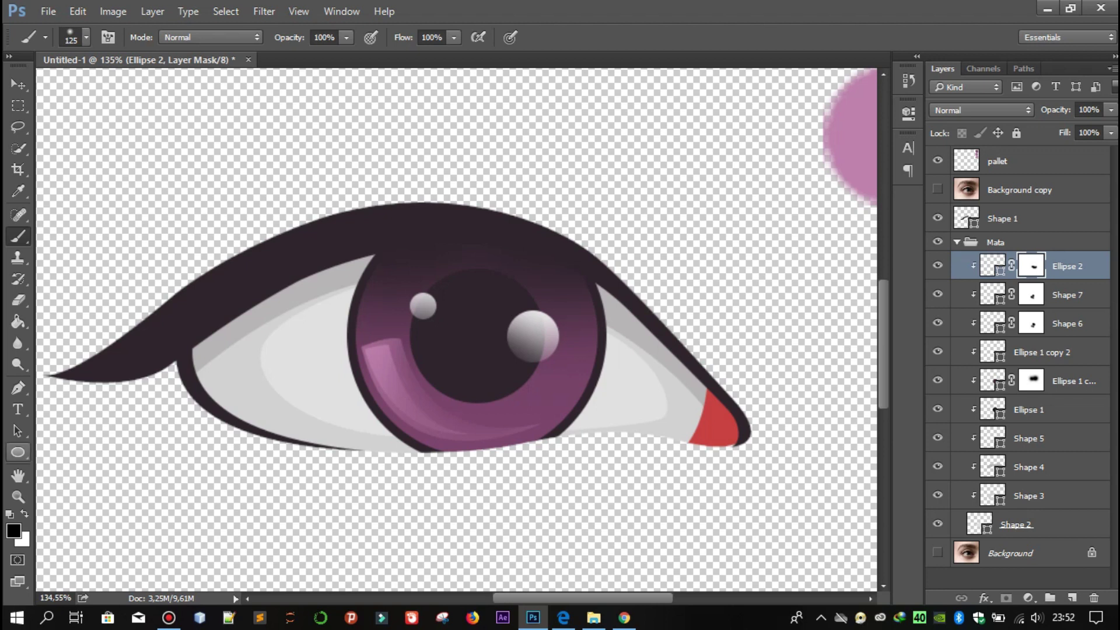
# Choose the Rectangle tool and select the Mata group
pyautogui.click(18, 453)
pyautogui.click(87, 452)
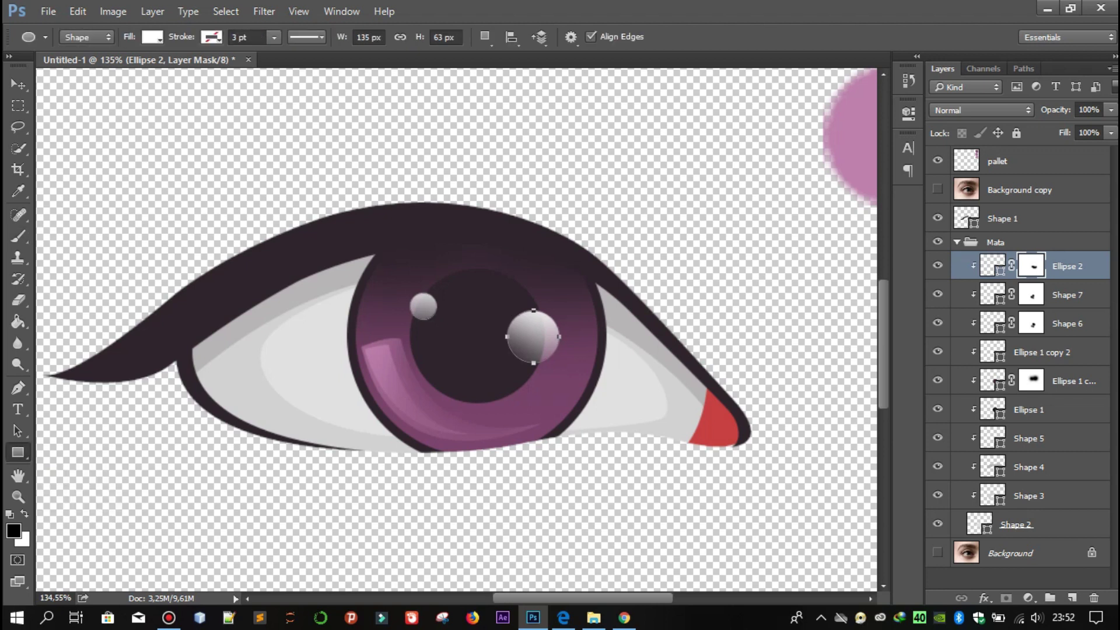
pyautogui.scroll(1, 523, 409)
pyautogui.scroll(1, 523, 408)
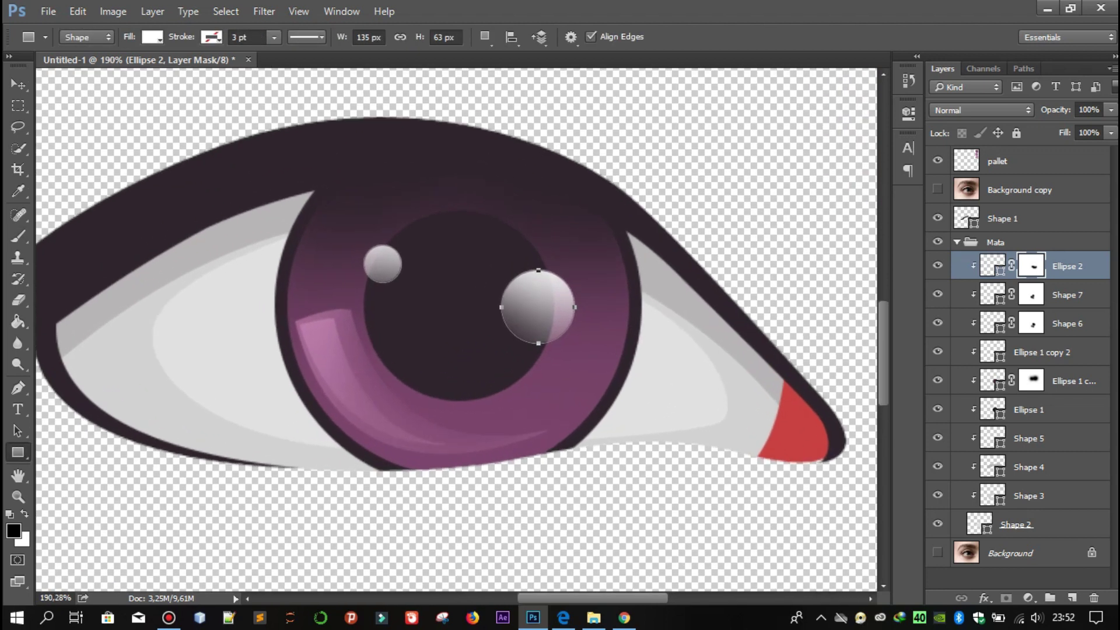
pyautogui.hotkey('alt', ']')
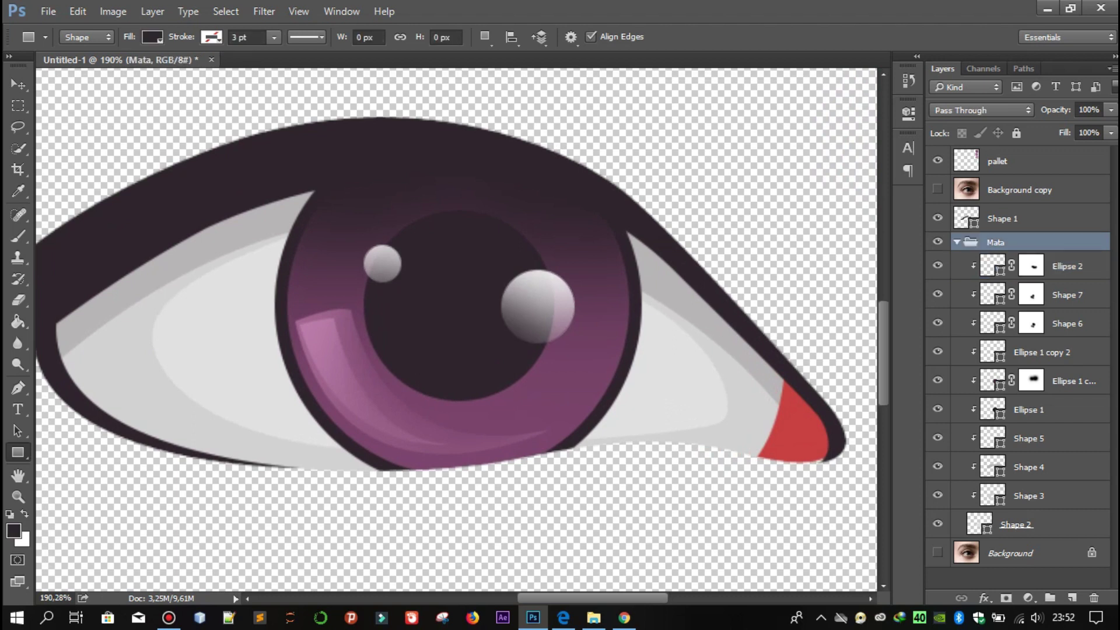
# Draw two small squares at the lower iris and clip Rectangle 1 into the eye group
pyautogui.moveTo(550, 417); pyautogui.dragTo(557, 424)
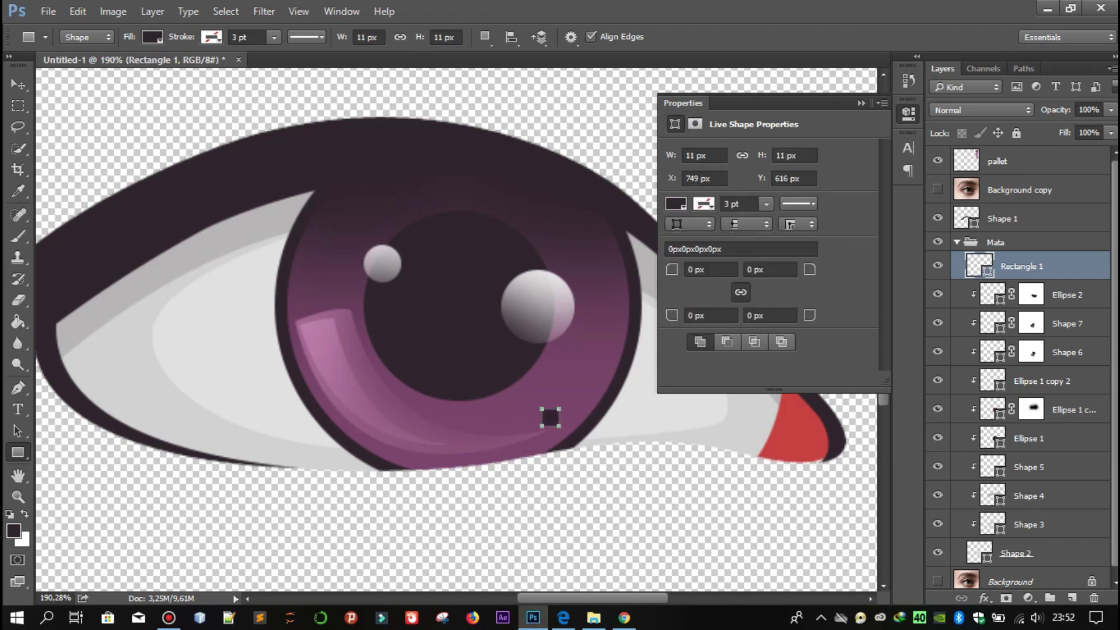
pyautogui.moveTo(510, 399); pyautogui.dragTo(537, 427)
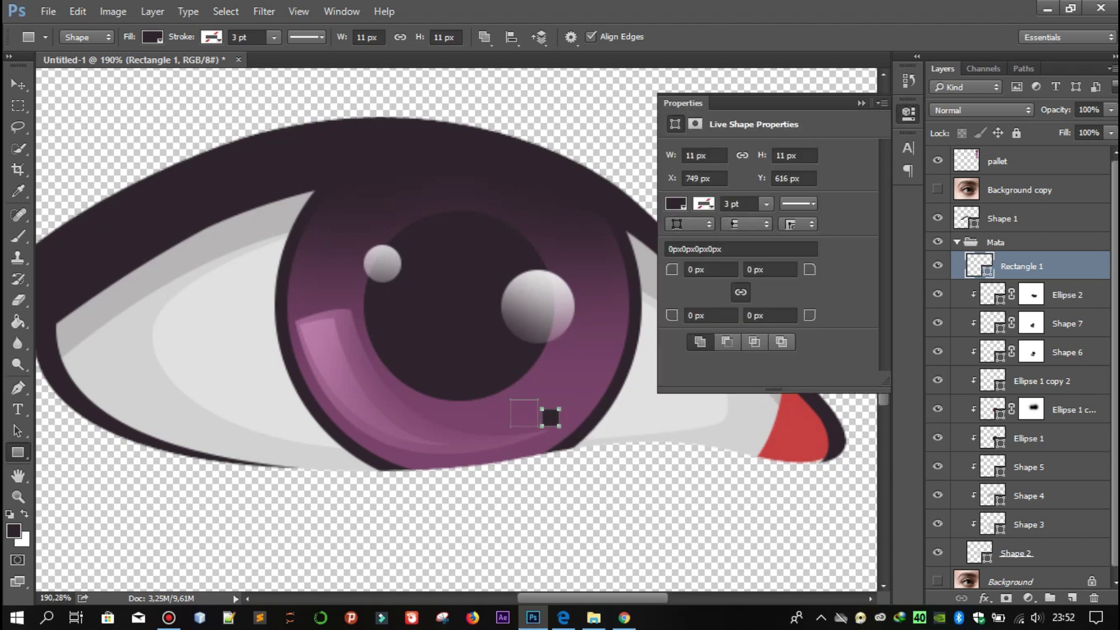
pyautogui.scroll(3, 549, 405)
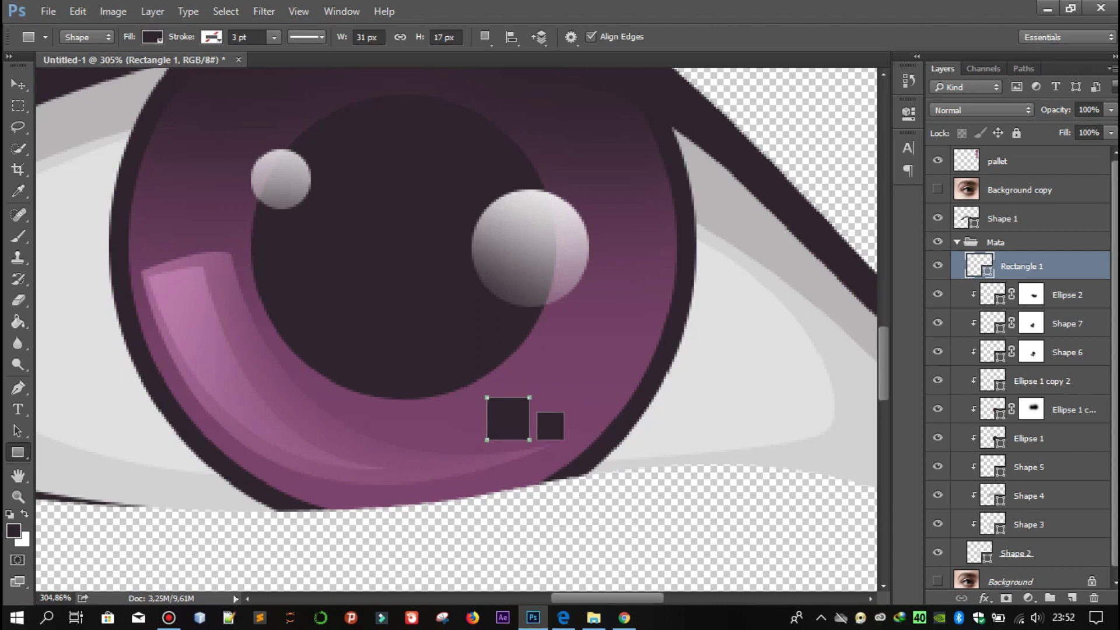
pyautogui.click(938, 266)
pyautogui.click(938, 266)
pyautogui.hotkey('ctrl', 'alt', 'g')
# Free Transform the squares to a slight tilt of about -6.5° and nudge them into place
pyautogui.hotkey('ctrl', 't')
pyautogui.moveTo(616, 350); pyautogui.dragTo(617, 308)
pyautogui.moveTo(621, 318); pyautogui.dragTo(631, 331)
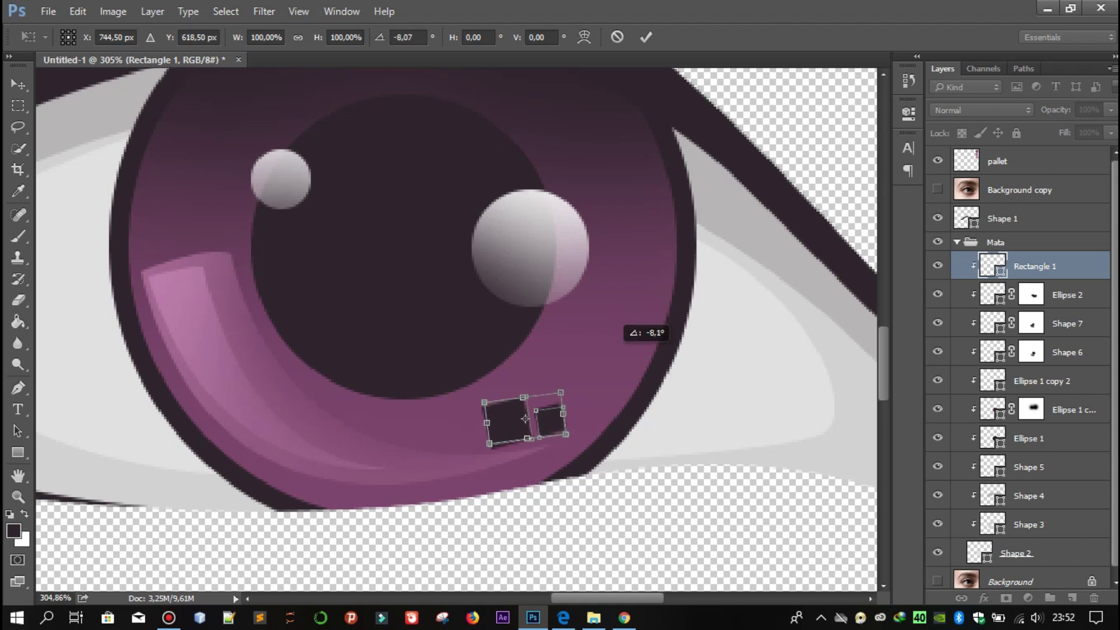
pyautogui.moveTo(523, 423); pyautogui.dragTo(516, 431)
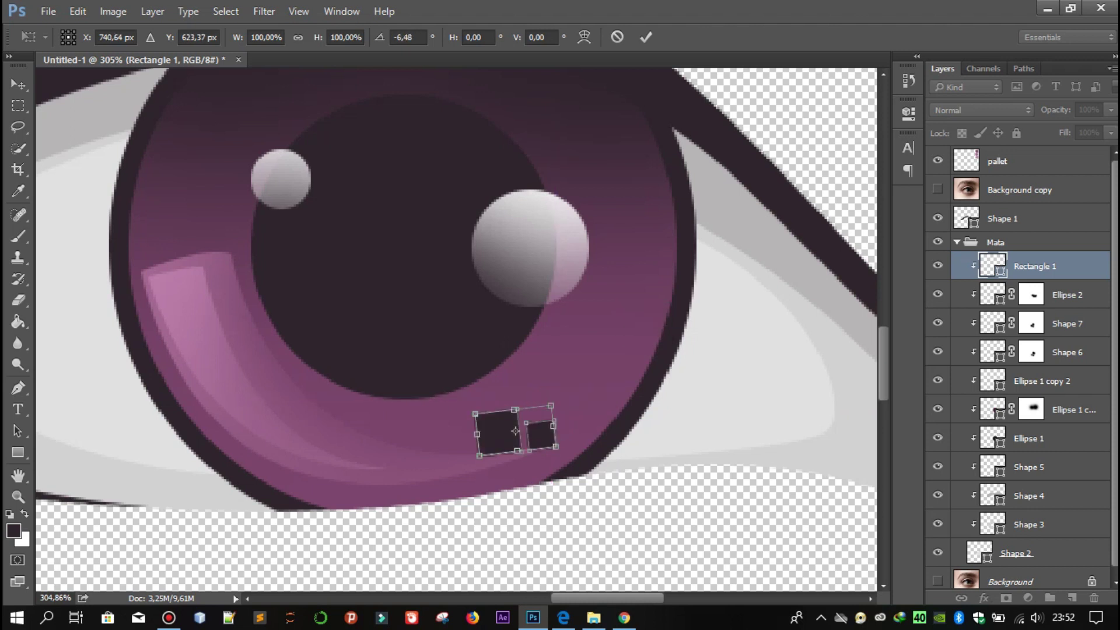
pyautogui.press('Up')
pyautogui.press('Up')
pyautogui.press('Up')
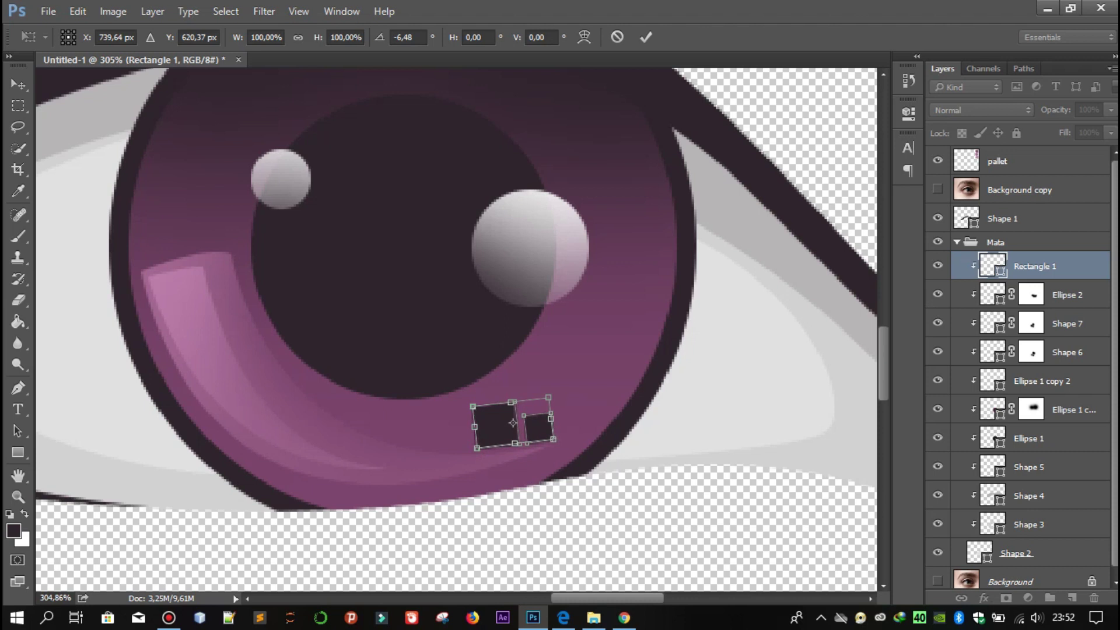
pyautogui.press('Return')
# Set the squares' fill colour to white ffffff
pyautogui.press('Return')
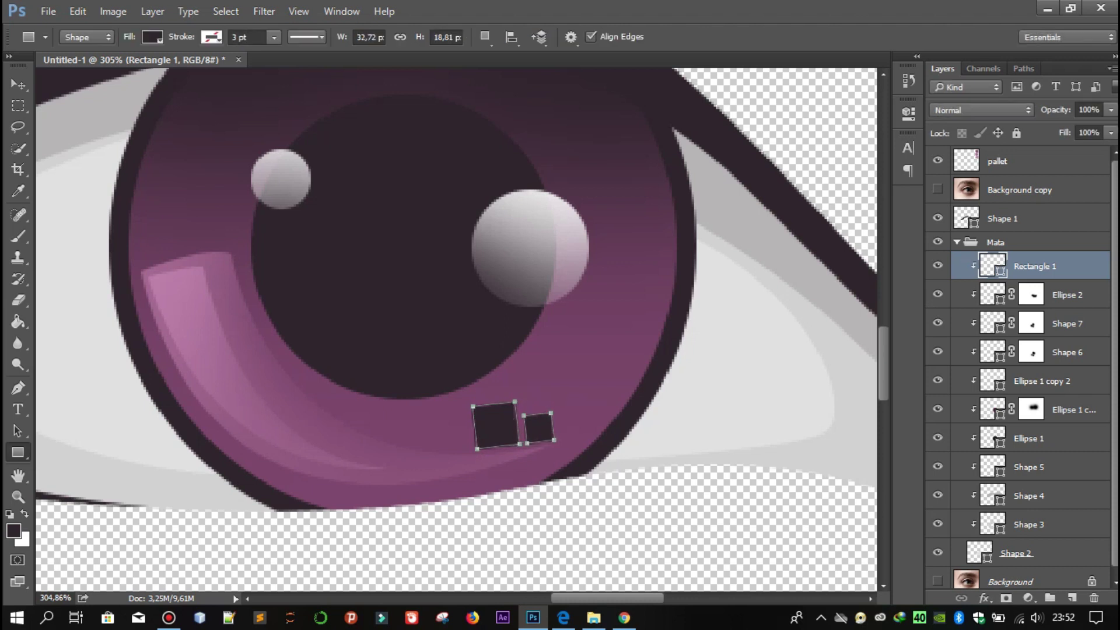
pyautogui.doubleClick(993, 266)
pyautogui.click(513, 233)
pyautogui.write('ffffff')
pyautogui.press('Return')
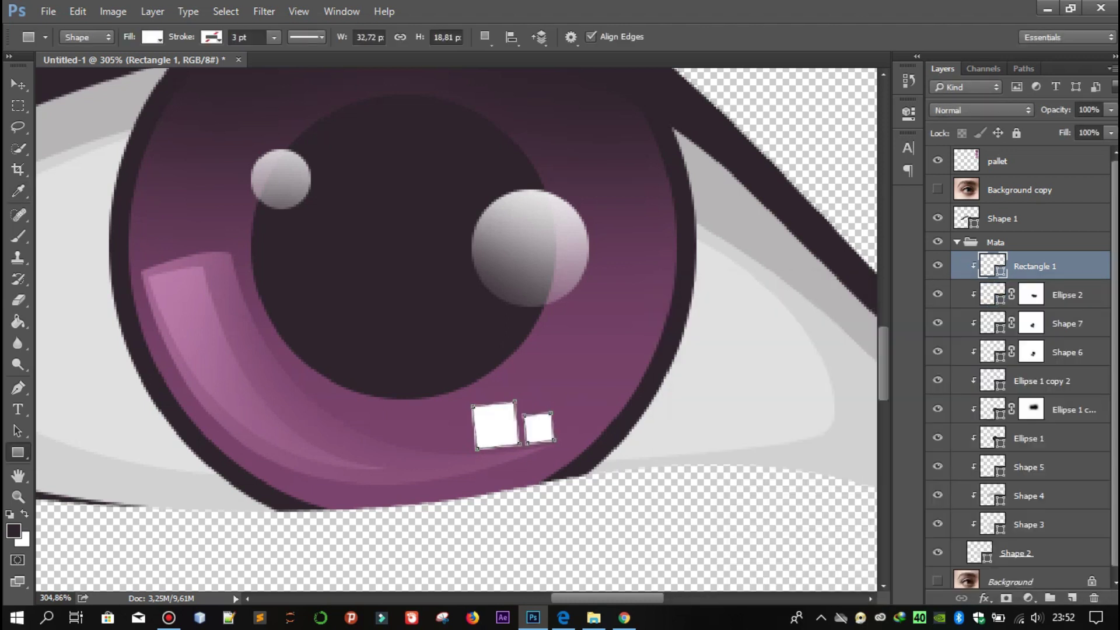
# Mask Rectangle 1 and brush over it to fade the squares into pale glints
pyautogui.click(1007, 598)
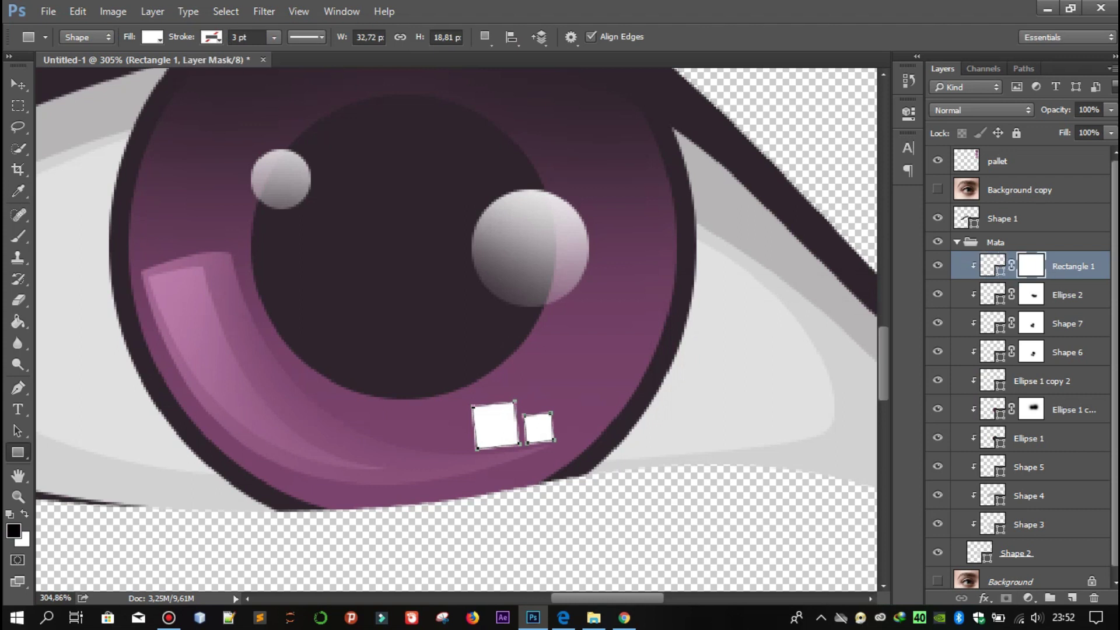
pyautogui.press('b')
pyautogui.scroll(-5, 521, 411)
pyautogui.moveTo(496, 423); pyautogui.dragTo(531, 423)
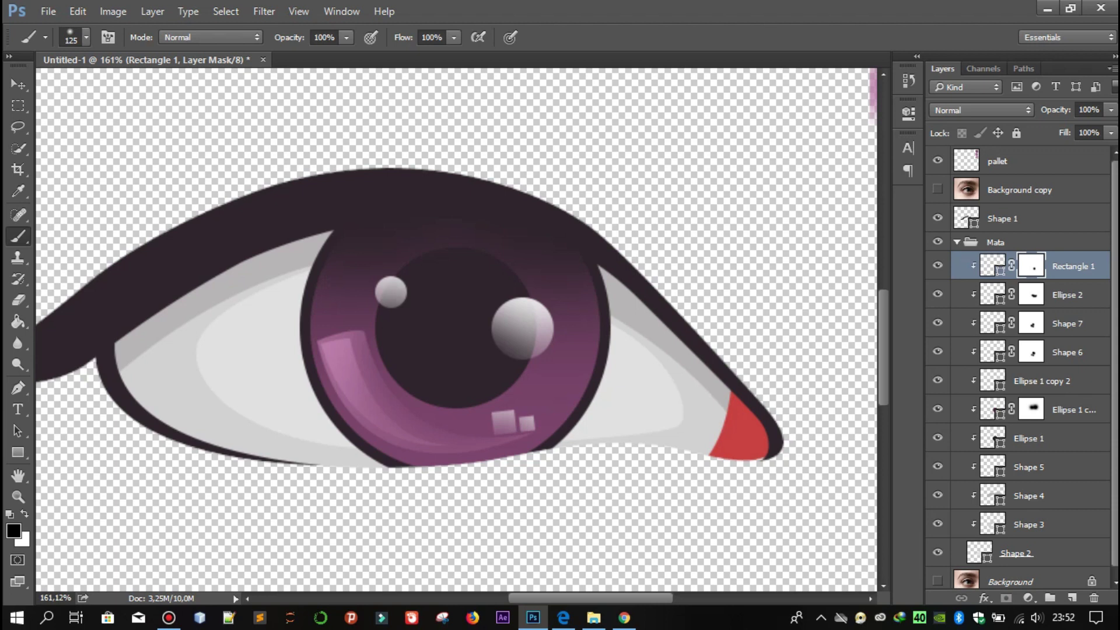
pyautogui.click(996, 242)
pyautogui.scroll(-5, 455, 326)
# Collapse Mata, hide the pallet and Background copy, select Shape 1 and show the Background photo
pyautogui.press('p')
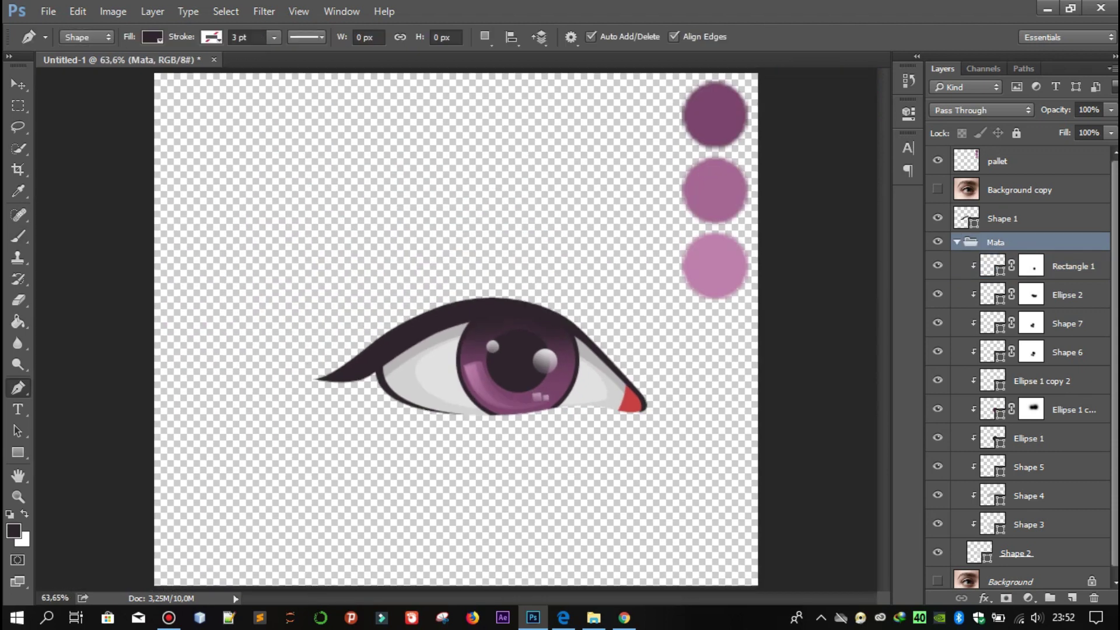
pyautogui.click(956, 241)
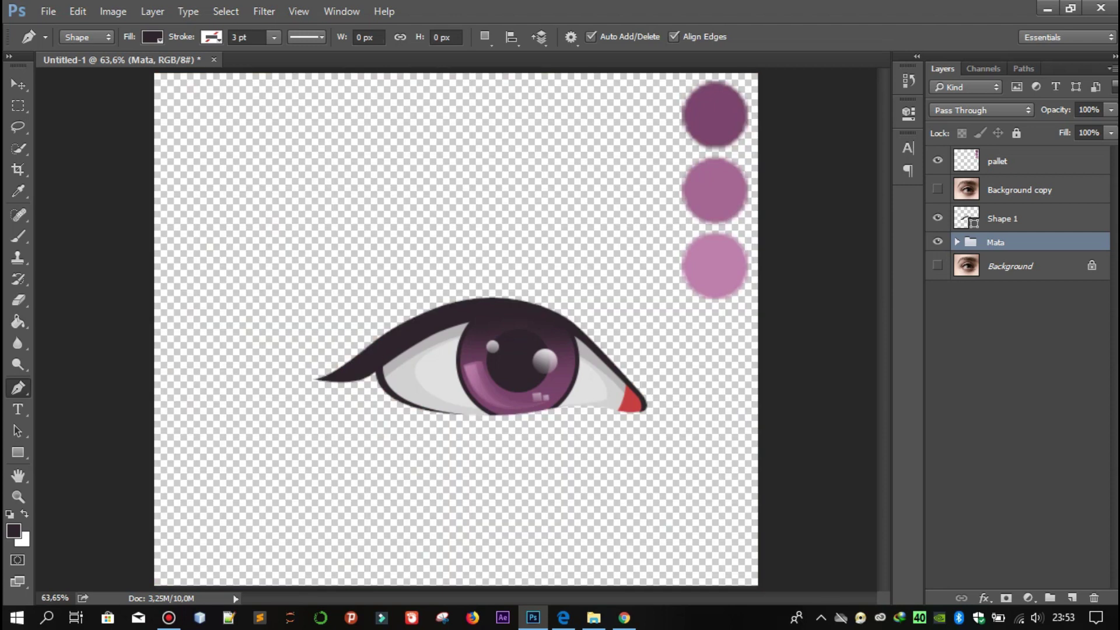
pyautogui.click(937, 160)
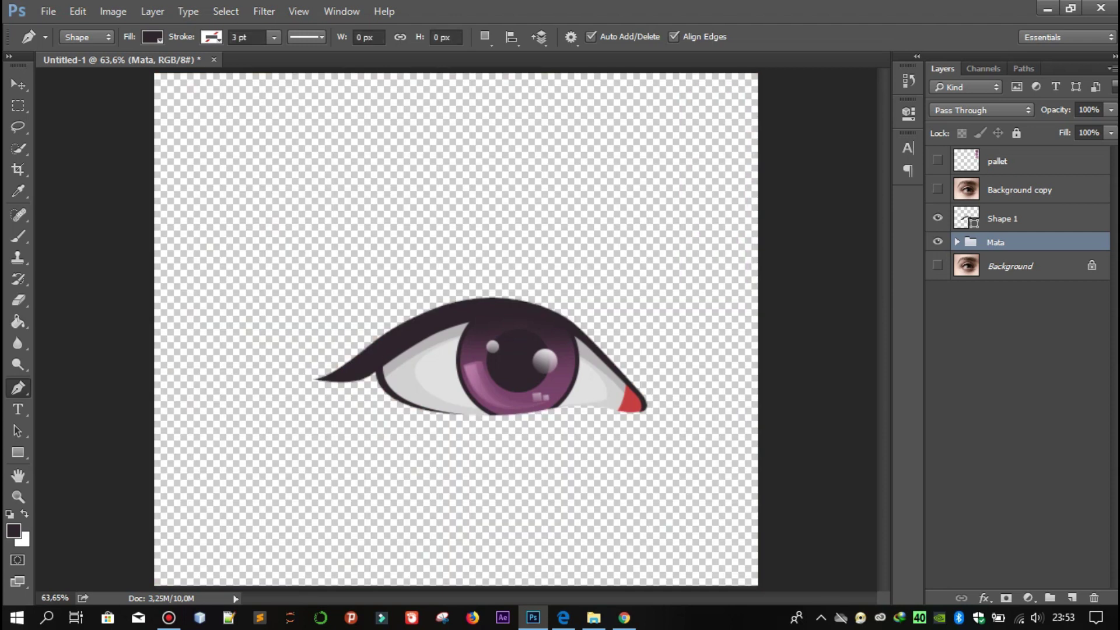
pyautogui.click(937, 189)
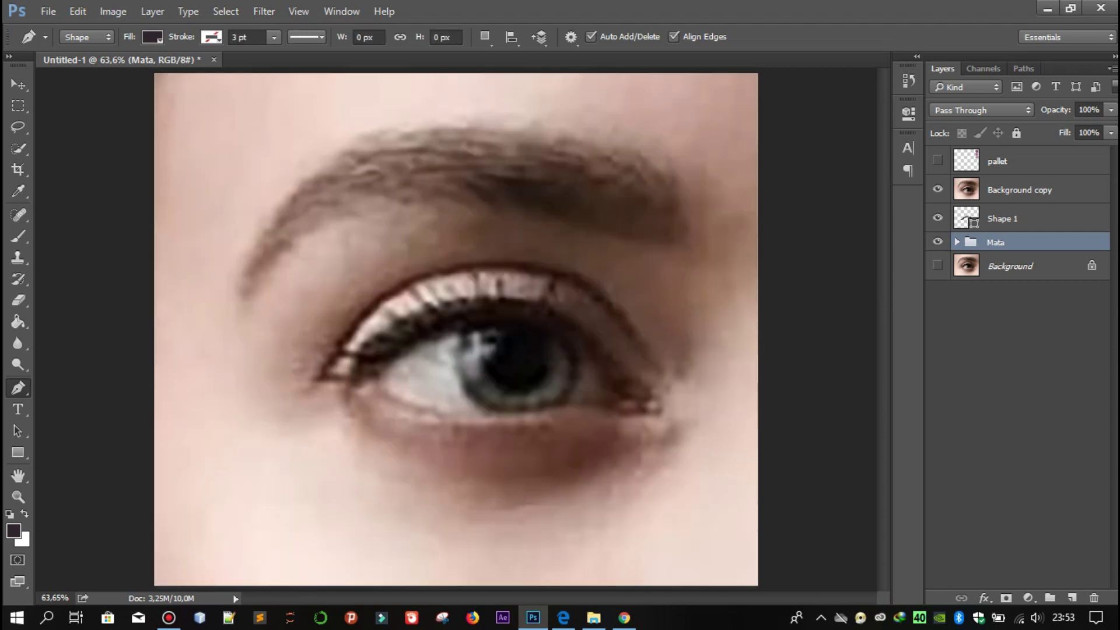
pyautogui.click(937, 189)
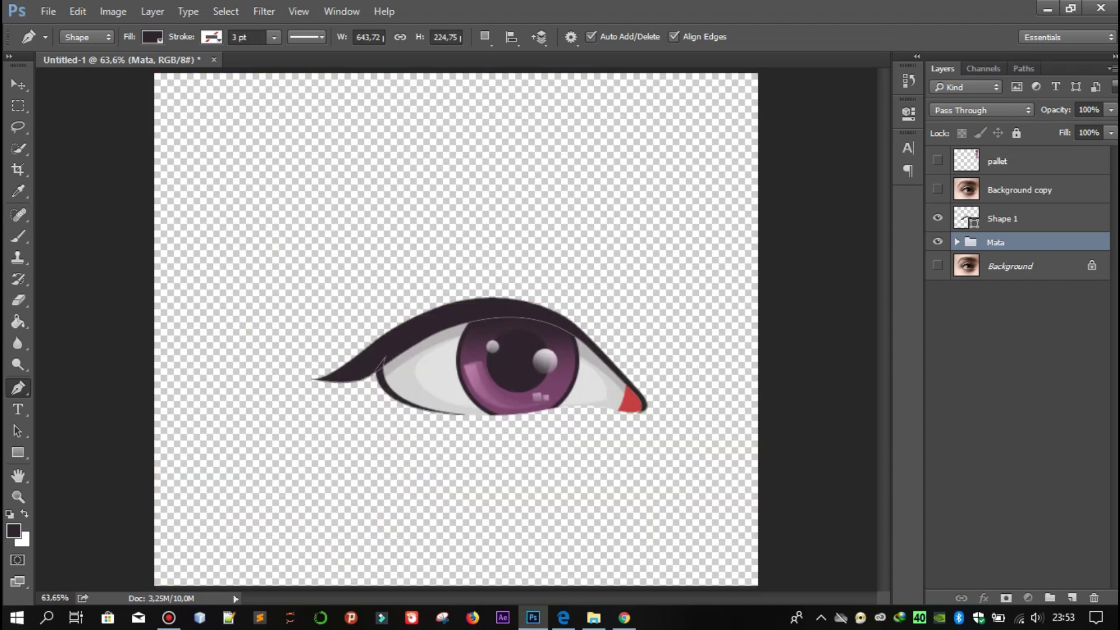
pyautogui.click(1027, 218)
pyautogui.click(937, 265)
pyautogui.scroll(5, 522, 282)
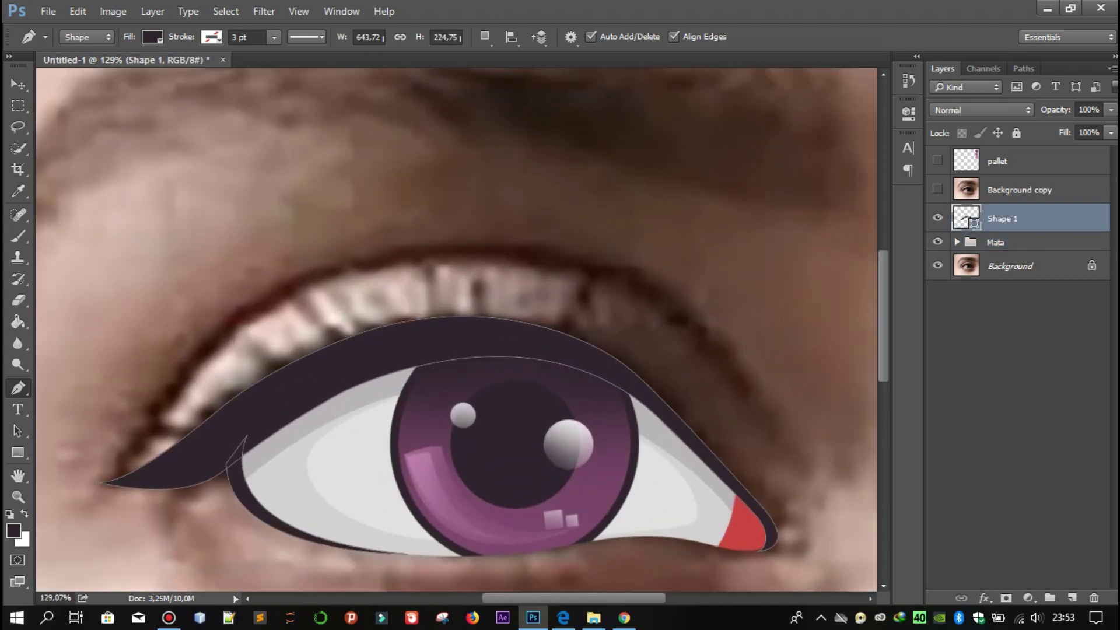
# Set the Pen path operation on Shape 1 to Combine Shapes
pyautogui.hotkey('ctrl', 's')
pyautogui.press('Escape')
pyautogui.click(484, 37)
pyautogui.click(488, 75)
# Draw a closed curved path following the photo's upper eyelid crease
pyautogui.moveTo(408, 257); pyautogui.dragTo(598, 241)
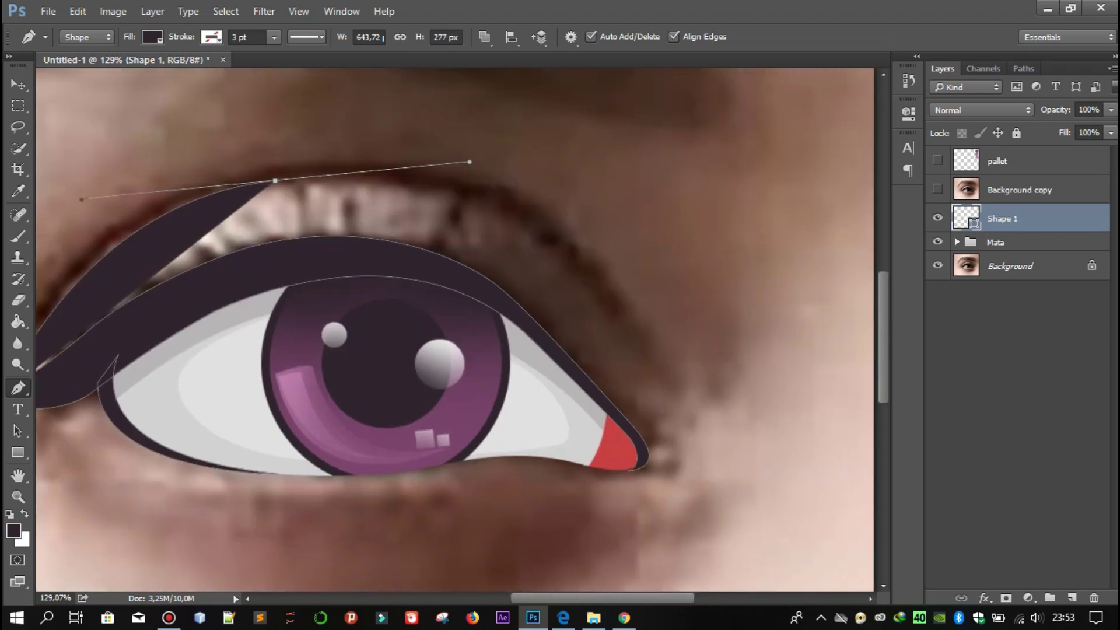
pyautogui.moveTo(589, 284); pyautogui.dragTo(638, 347)
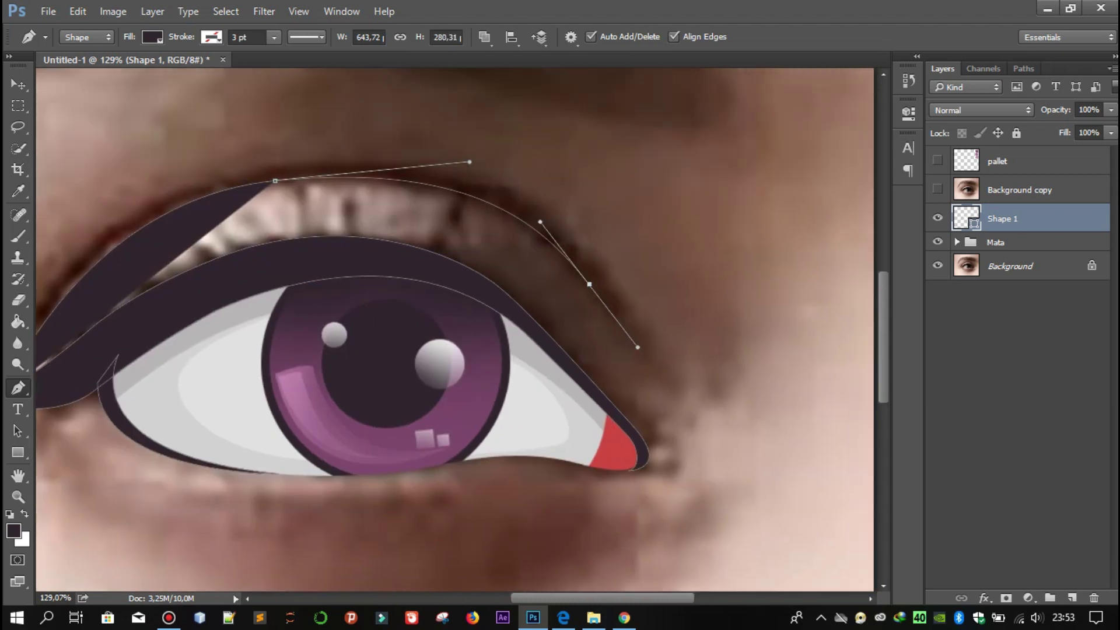
pyautogui.click(661, 377)
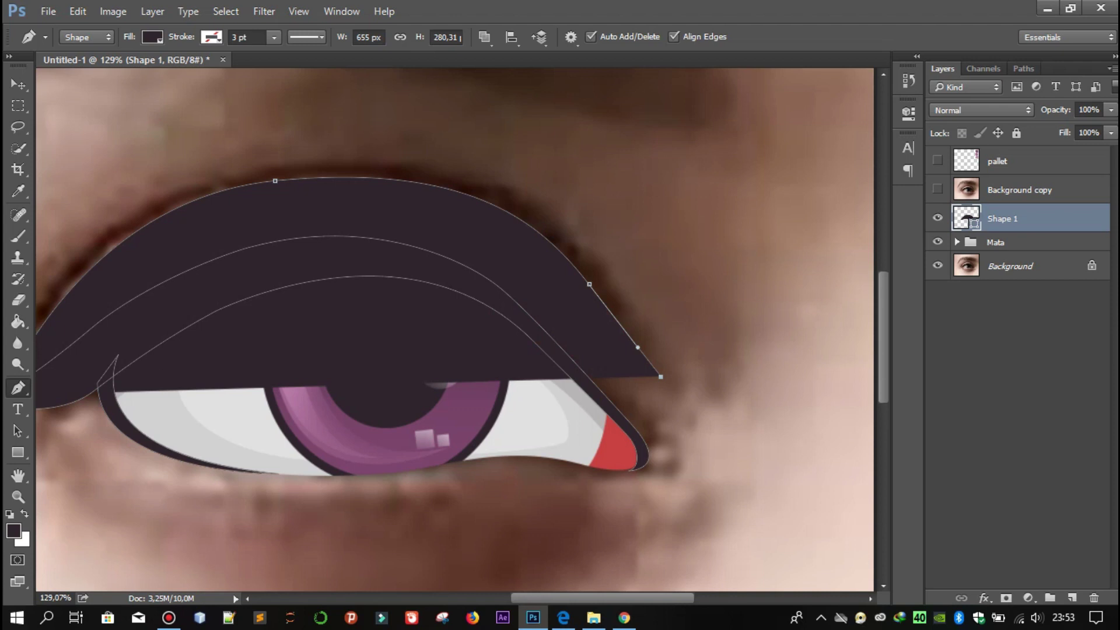
pyautogui.moveTo(638, 347); pyautogui.dragTo(611, 290)
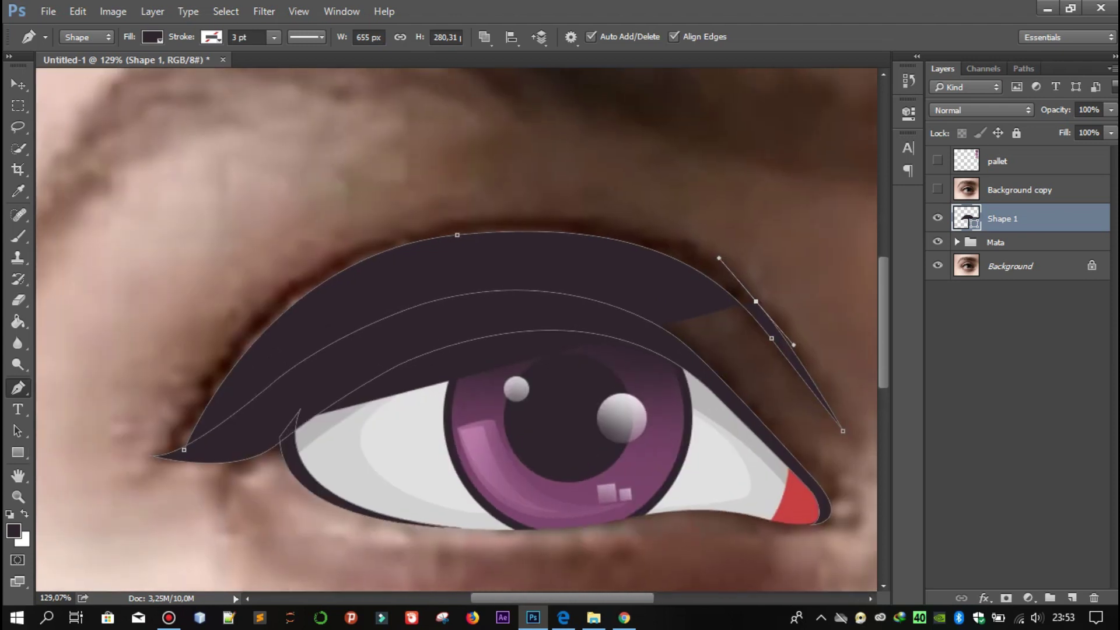
pyautogui.hscroll(1, 455, 332)
pyautogui.moveTo(434, 223); pyautogui.dragTo(607, 192)
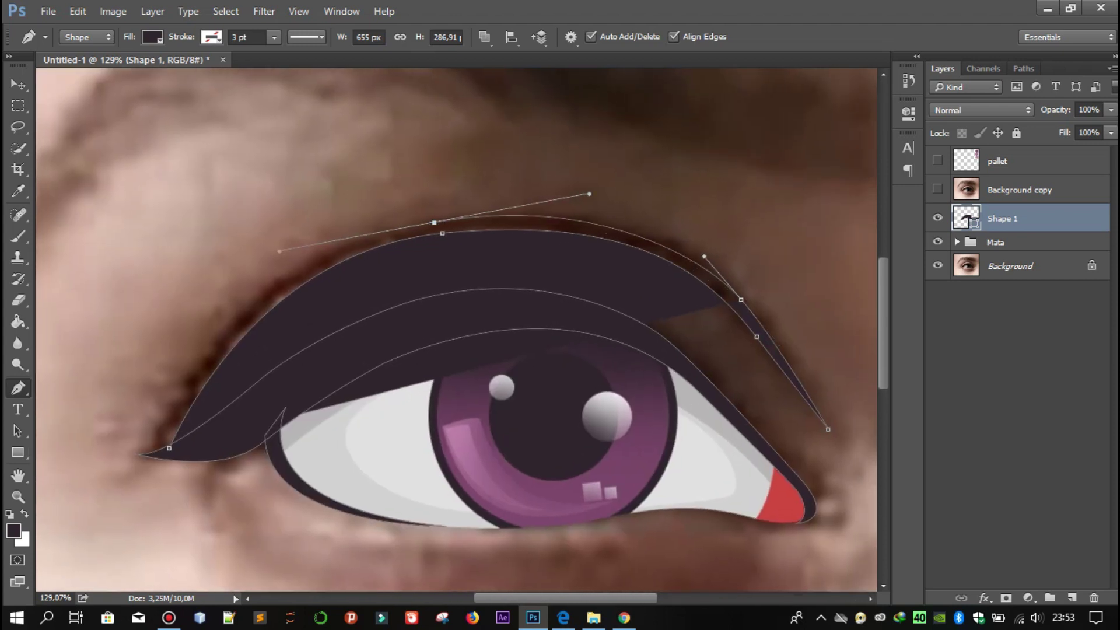
pyautogui.click(169, 447)
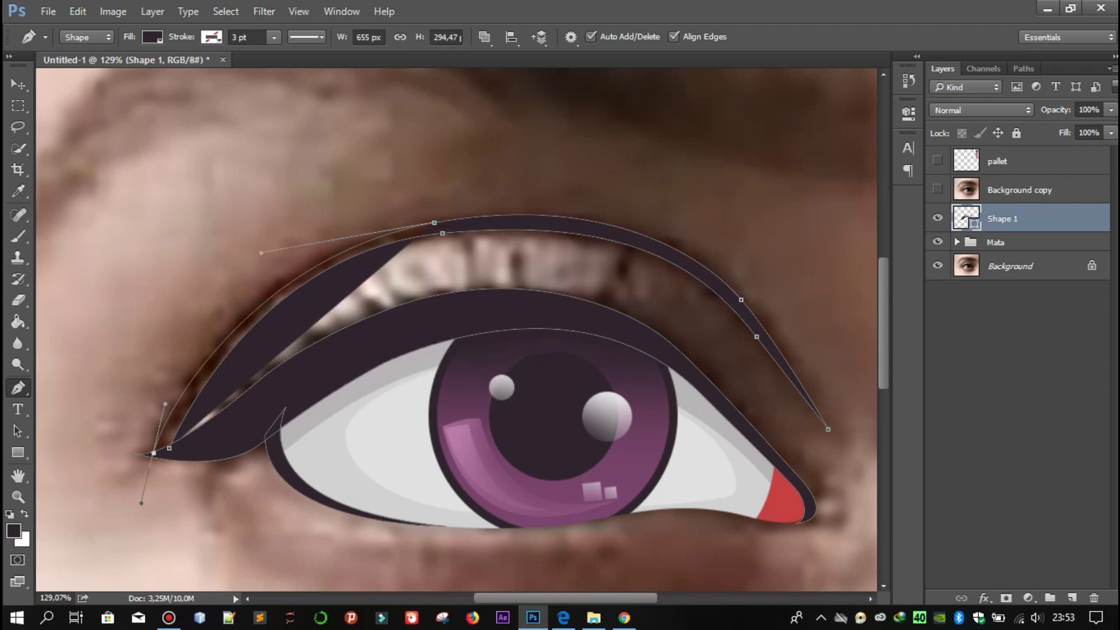
pyautogui.moveTo(159, 450); pyautogui.dragTo(132, 525)
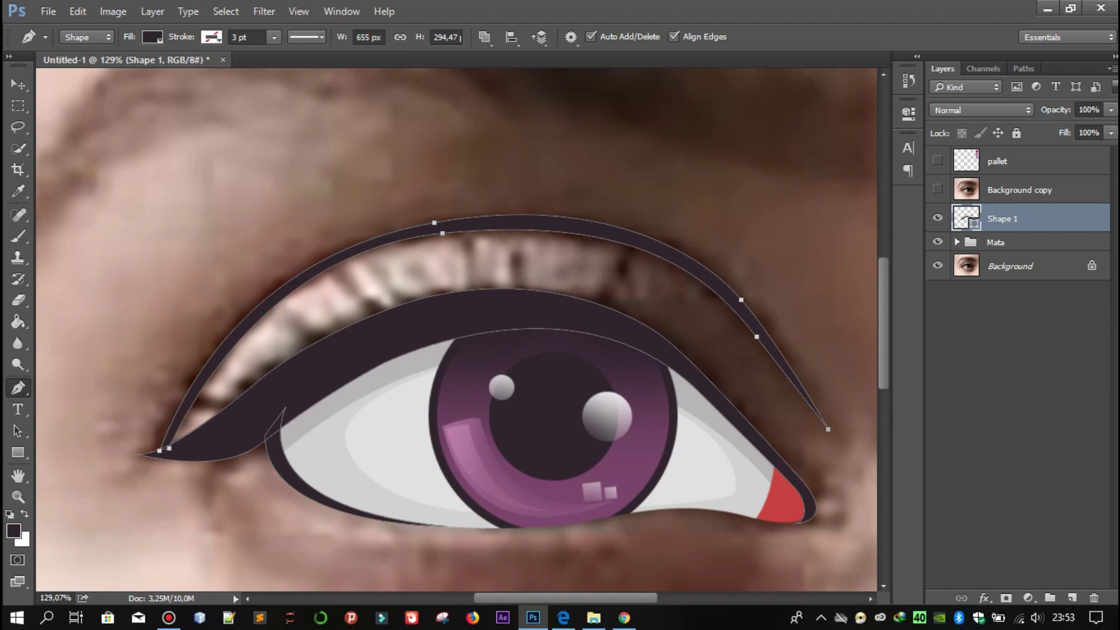
# Select the Mata eye group in the Layers panel
pyautogui.click(956, 242)
pyautogui.click(957, 242)
pyautogui.click(1004, 241)
pyautogui.scroll(-5, 455, 329)
pyautogui.press('s')
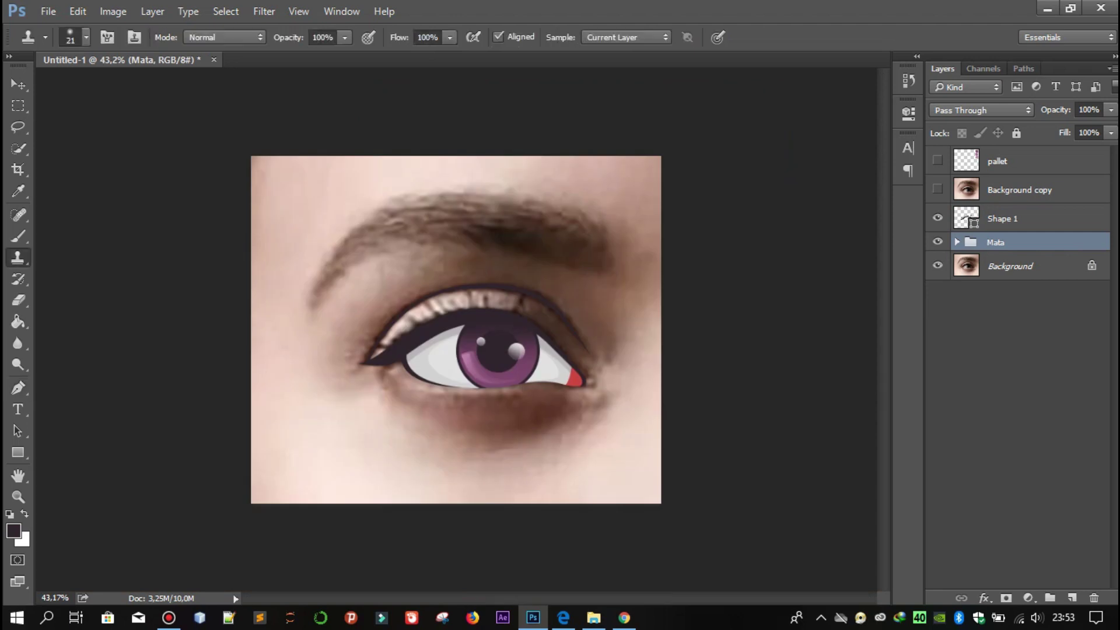
pyautogui.hotkey('ctrl', 'shift', 's')
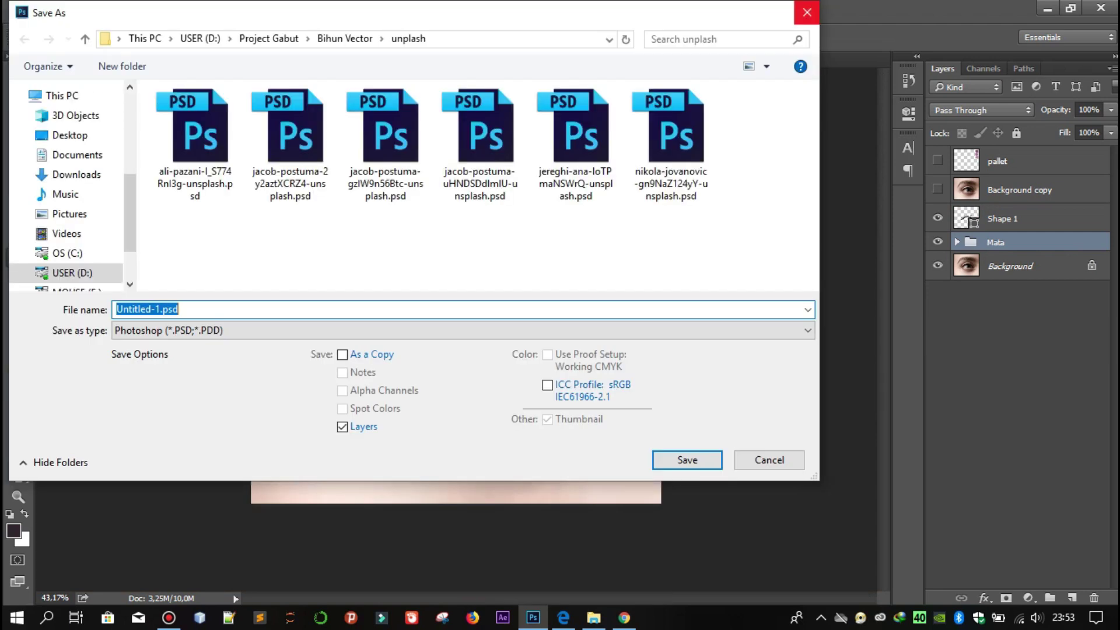
pyautogui.press('Escape')
pyautogui.scroll(2, 455, 330)
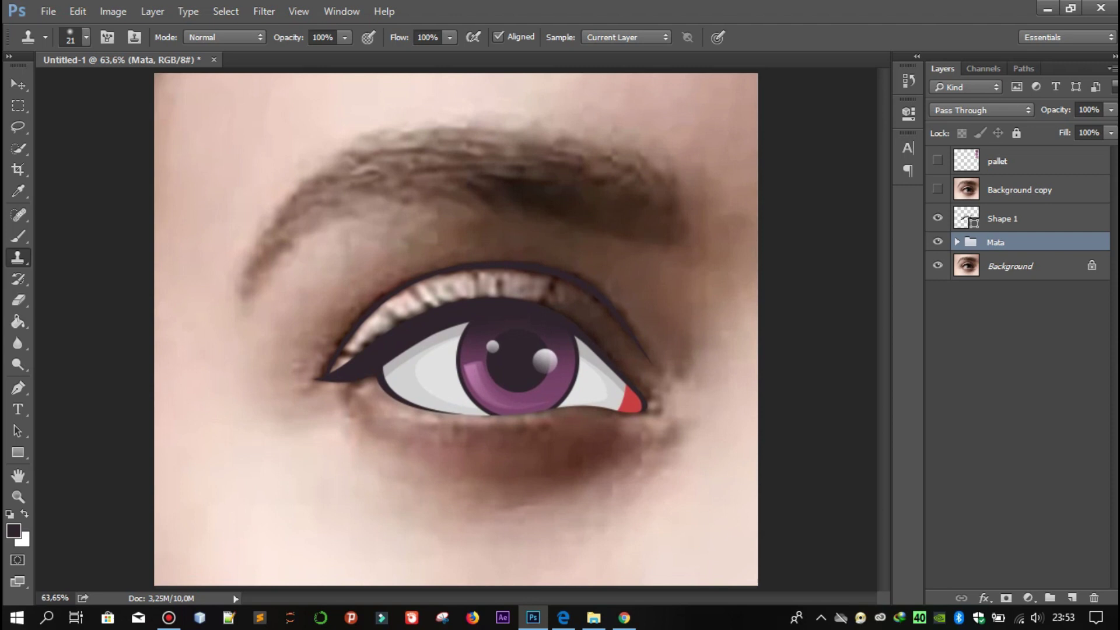
pyautogui.click(938, 189)
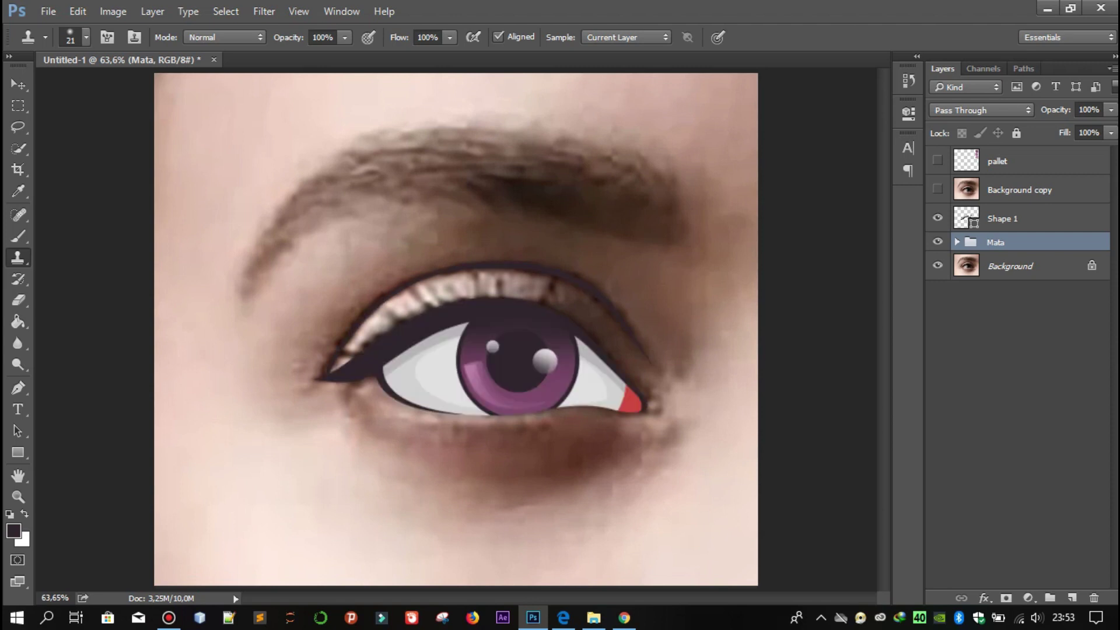